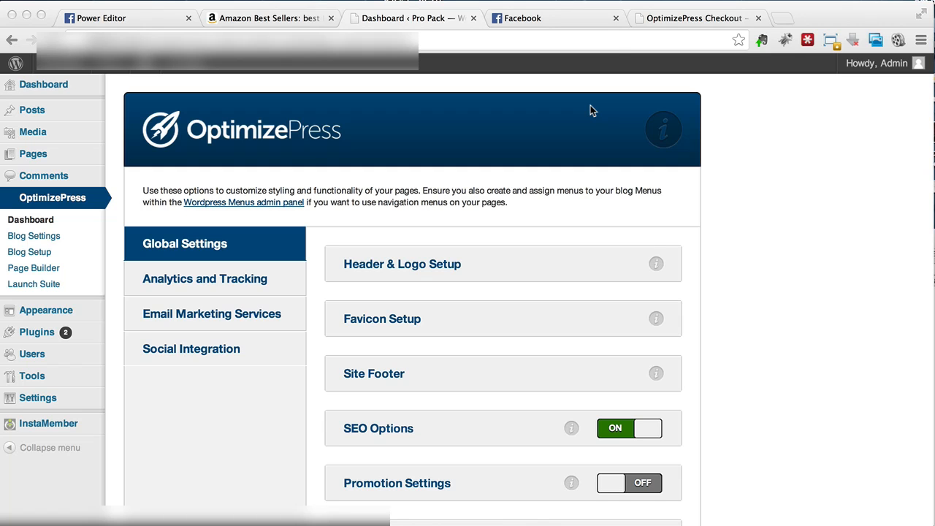
left_click(637, 19)
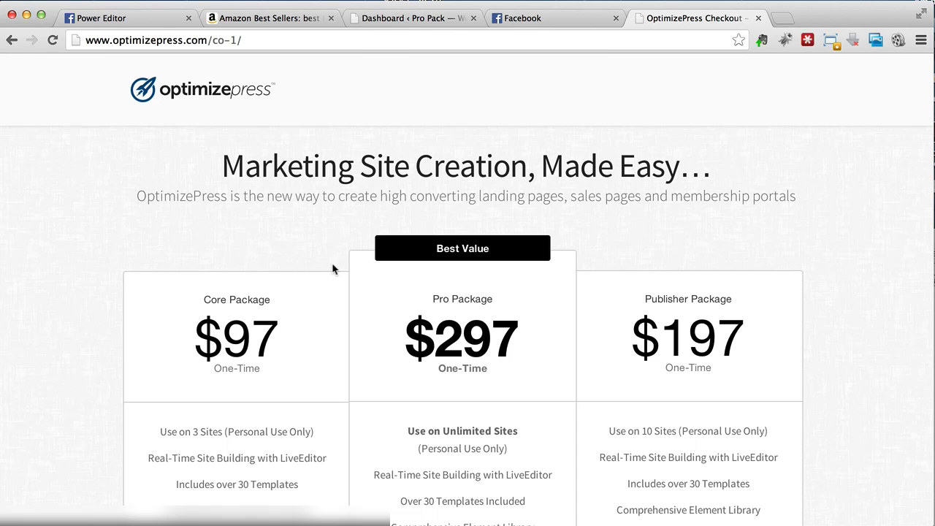
scroll(352, 269, "down", 3)
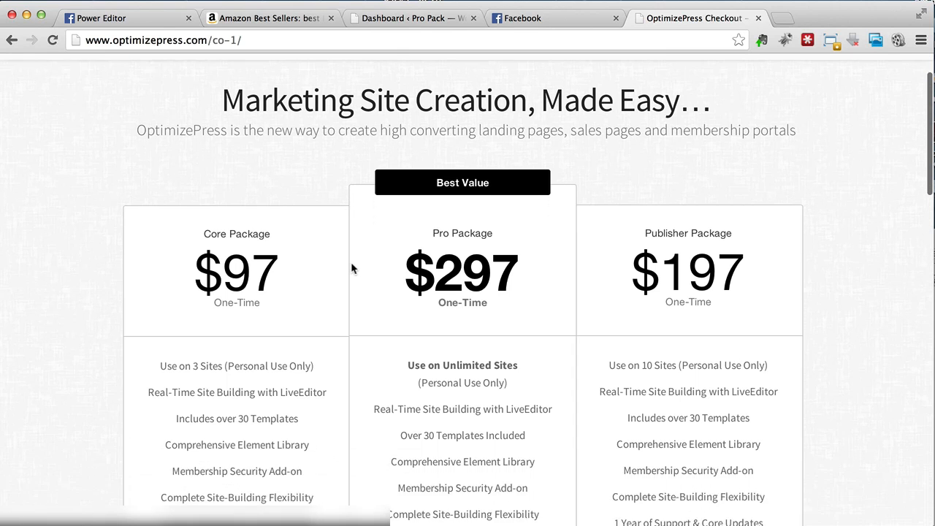
scroll(352, 269, "down", 5)
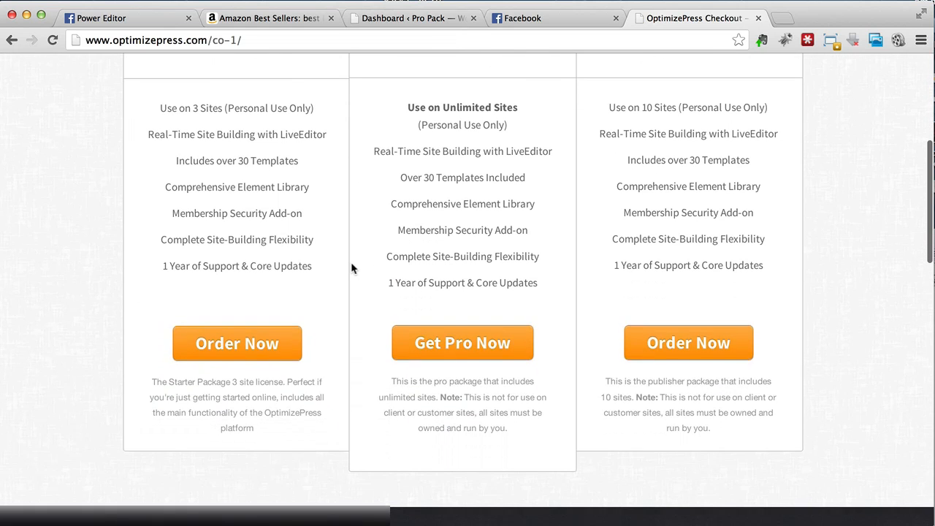
scroll(352, 268, "up", 2)
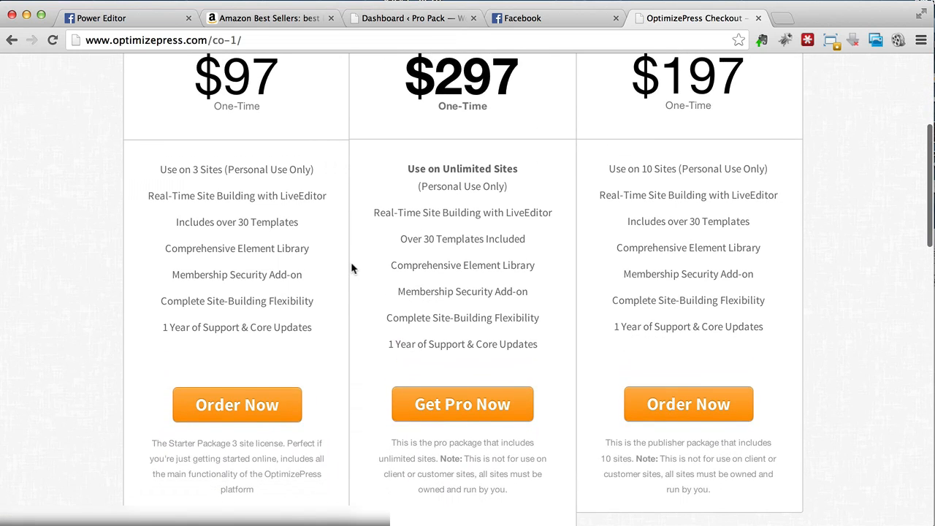
scroll(352, 268, "up", 5)
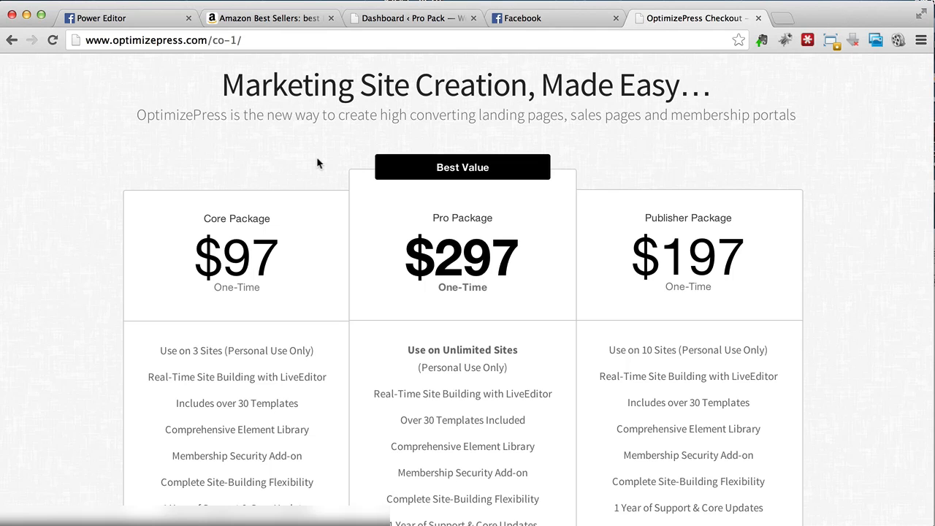
scroll(316, 156, "up", 3)
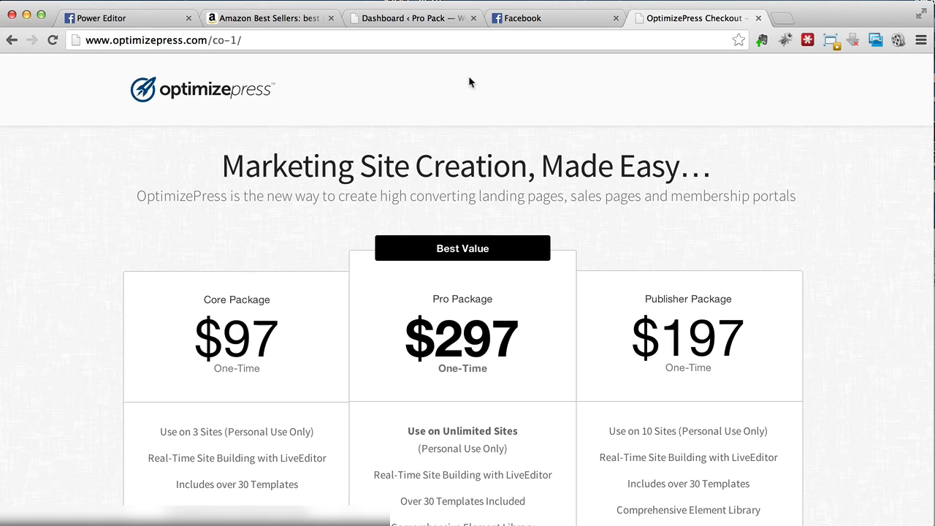
left_click(429, 18)
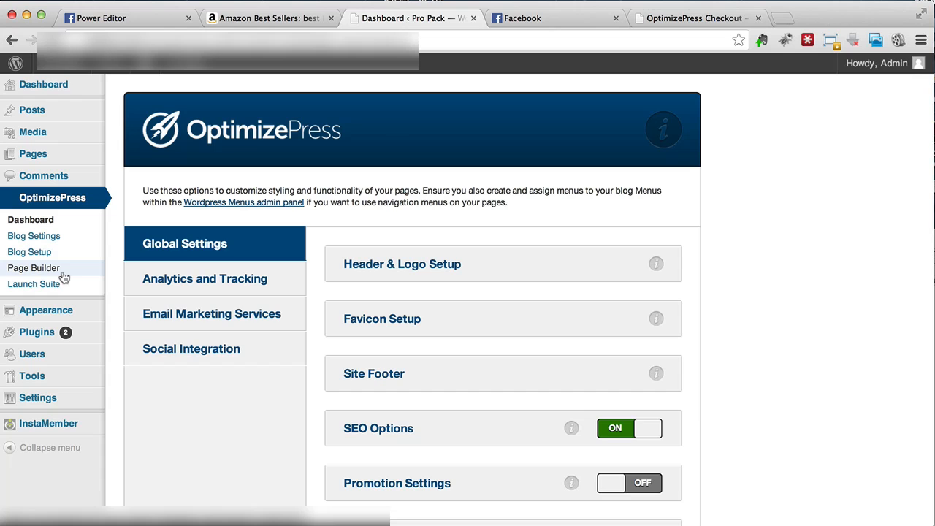
Start a new PageBuilder page and enter a draft name '*Squeeze Page FB'.
left_click(34, 268)
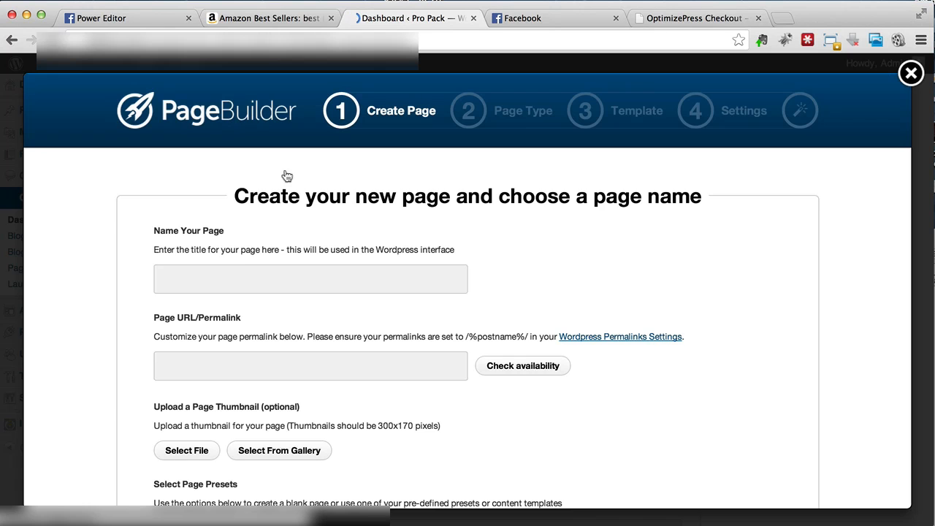
left_click(230, 285)
type("*Squeez")
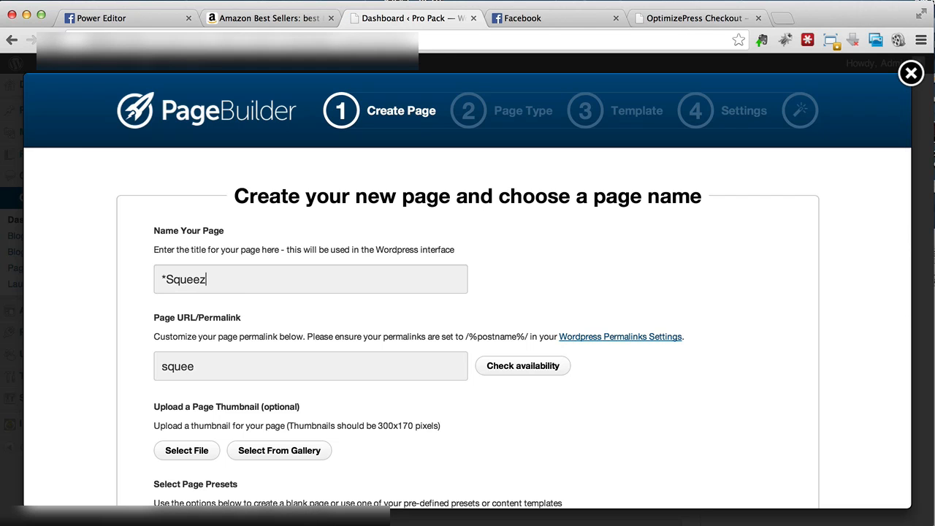
type("e Page FB")
Edit the page name to read 'Squeeze Page - Belly Fat'.
key("super+Left")
key("shift+Right")
key("BackSpace")
key("super+Right")
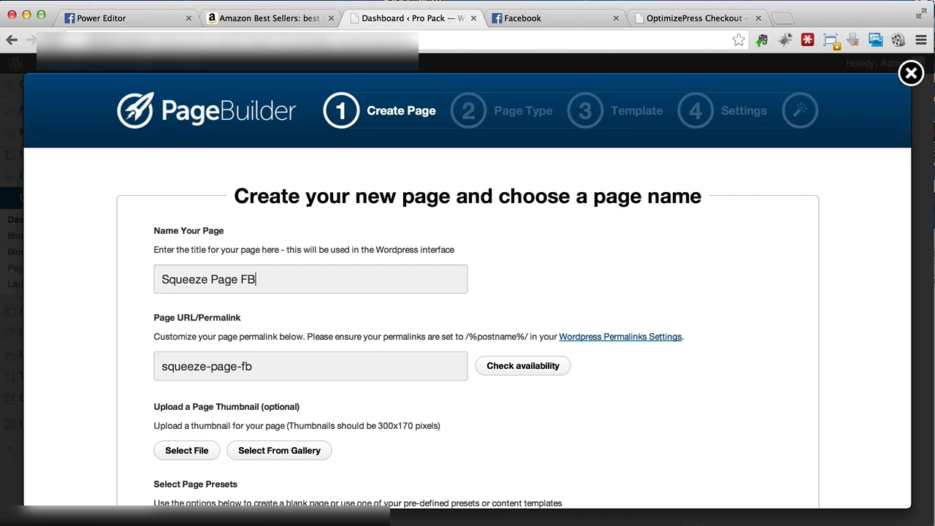
key("shift+Left")
key("shift+Left")
type("- Weight Loss")
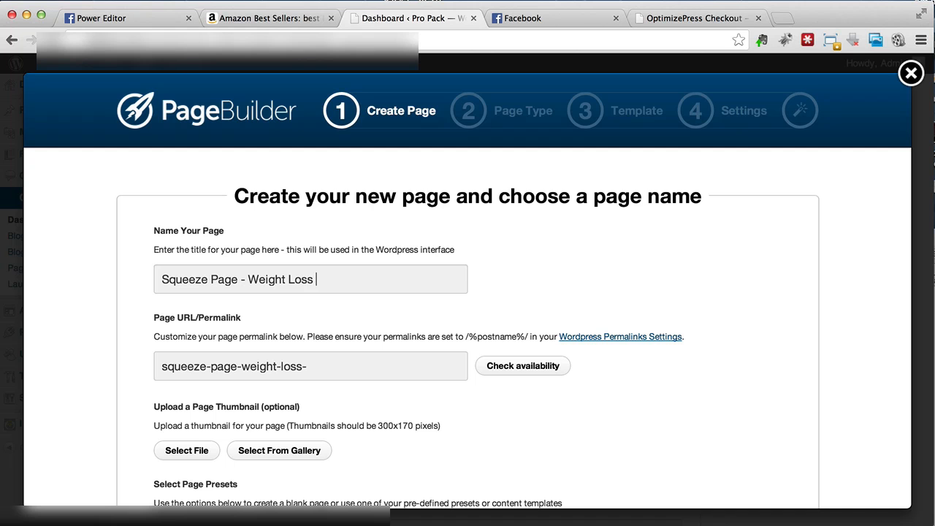
key("shift+Left")
key("shift+Left")
key("shift+Left")
key("shift+Left")
key("shift+Left")
key("shift+Left")
key("shift+Left")
key("shift+Left")
key("shift+Left")
key("shift+Left")
key("shift+Left")
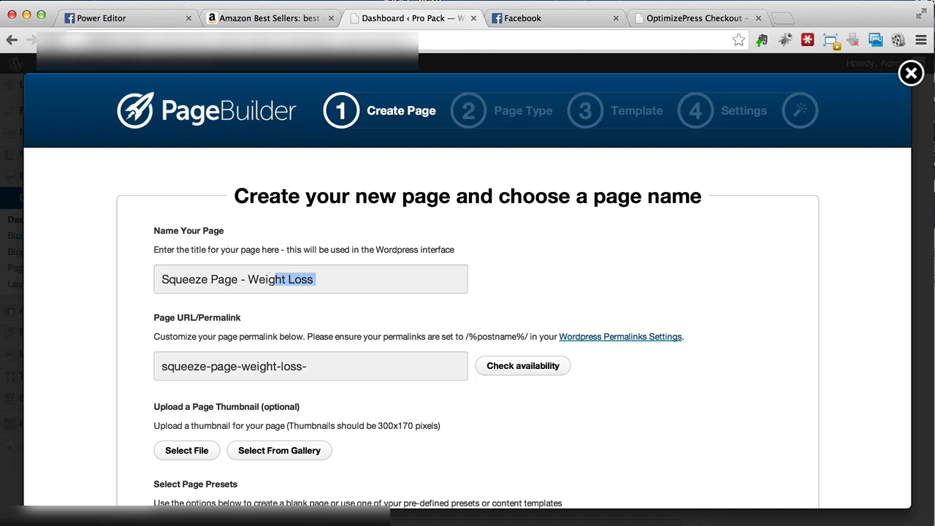
key("shift+Left")
type("Bell")
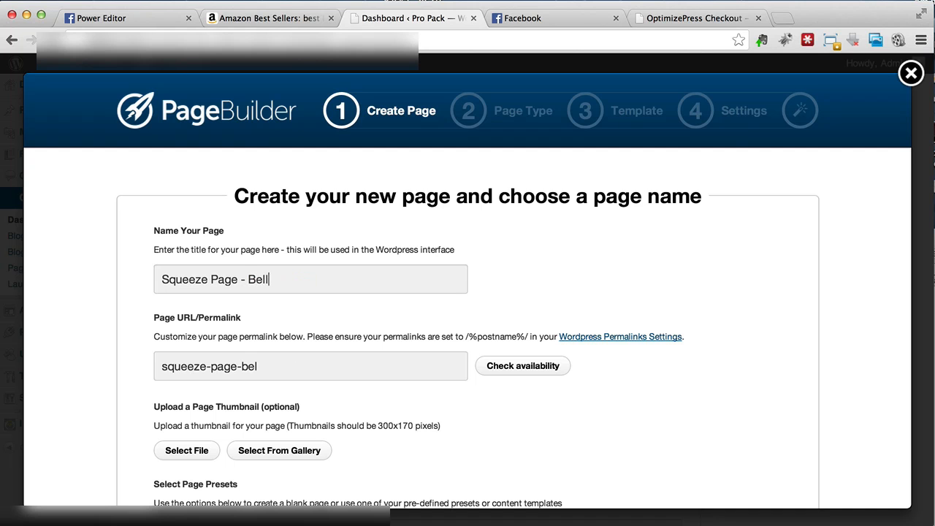
type("y Fat")
Switch the preset to Use a Content Template and browse the available templates.
scroll(298, 279, "down", 3)
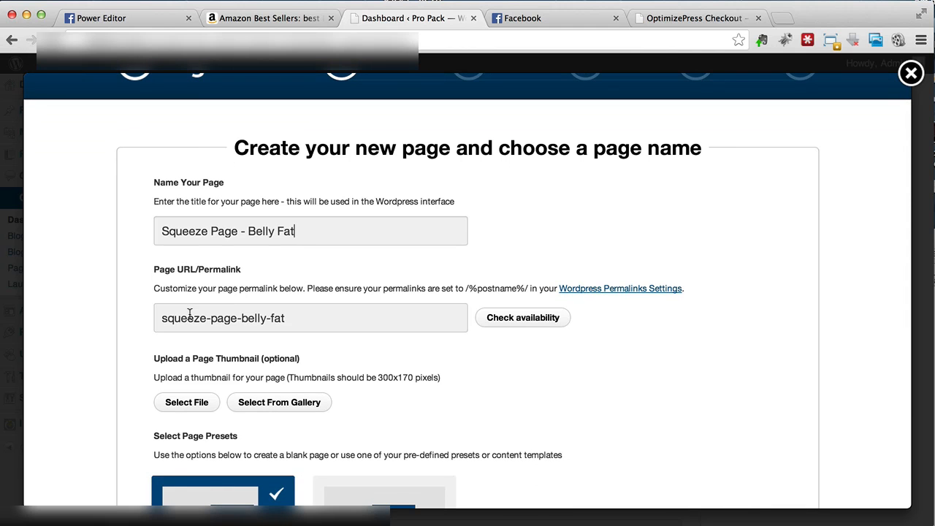
scroll(298, 322, "down", 5)
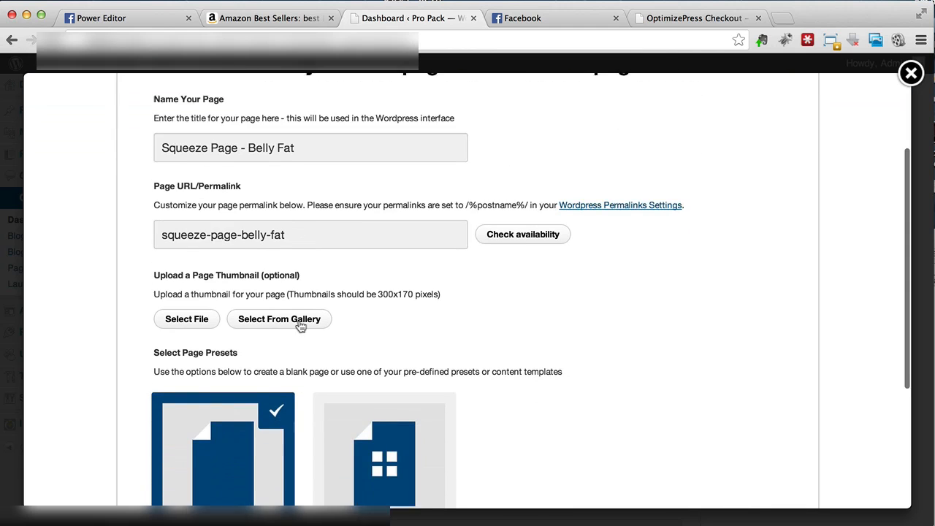
scroll(299, 321, "down", 1)
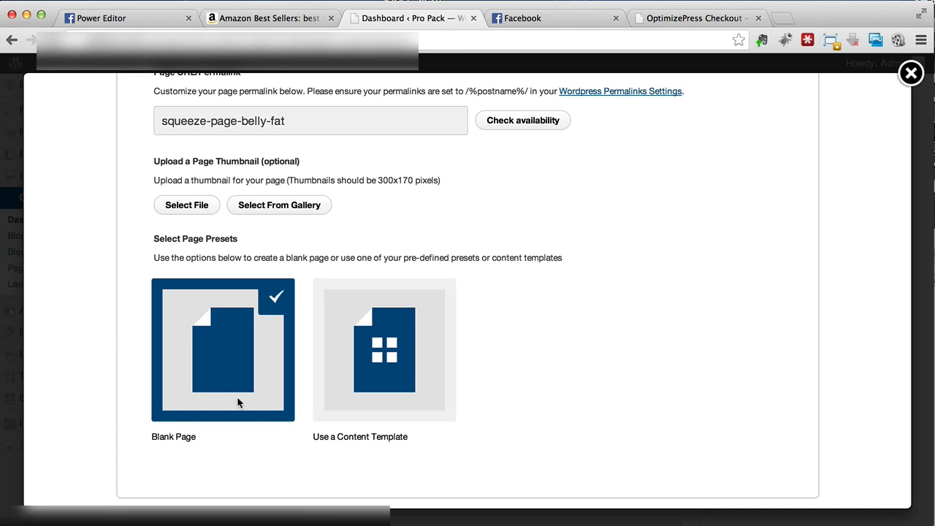
scroll(238, 398, "down", 2)
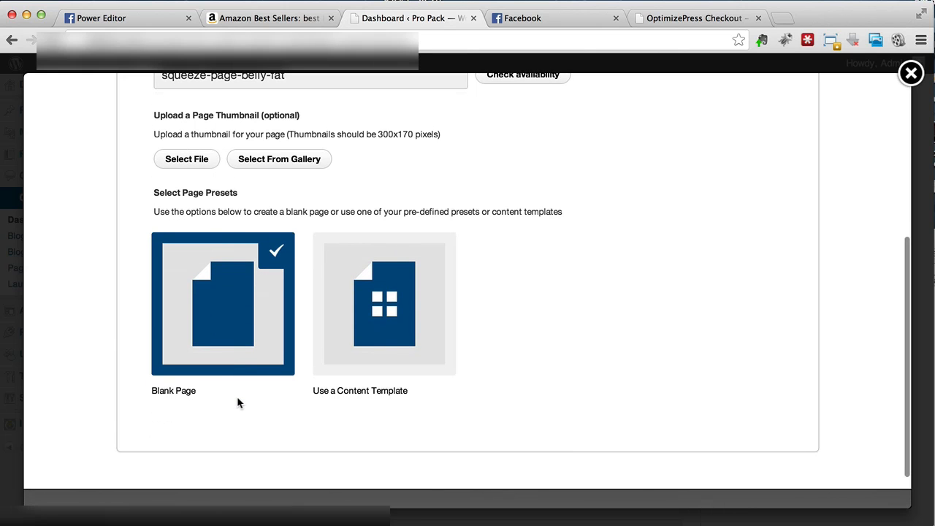
left_click(347, 345)
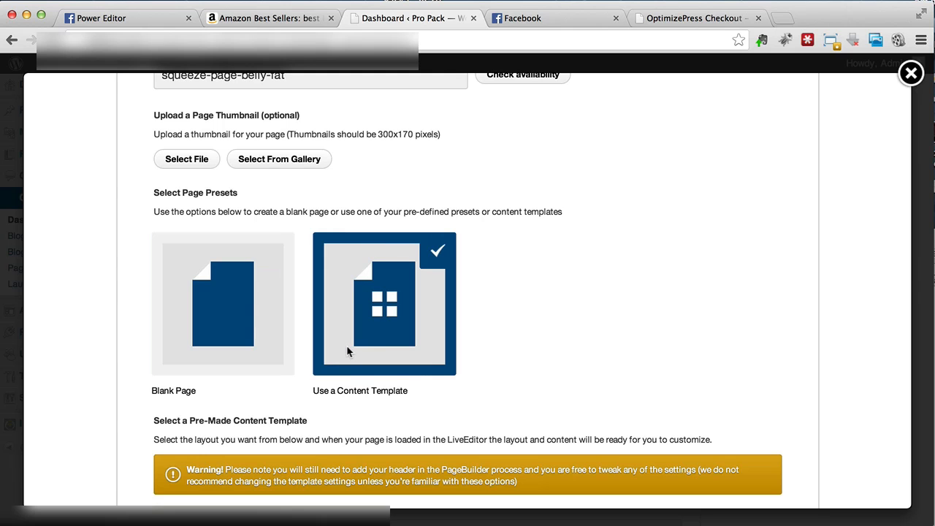
scroll(447, 320, "down", 5)
scroll(447, 325, "down", 4)
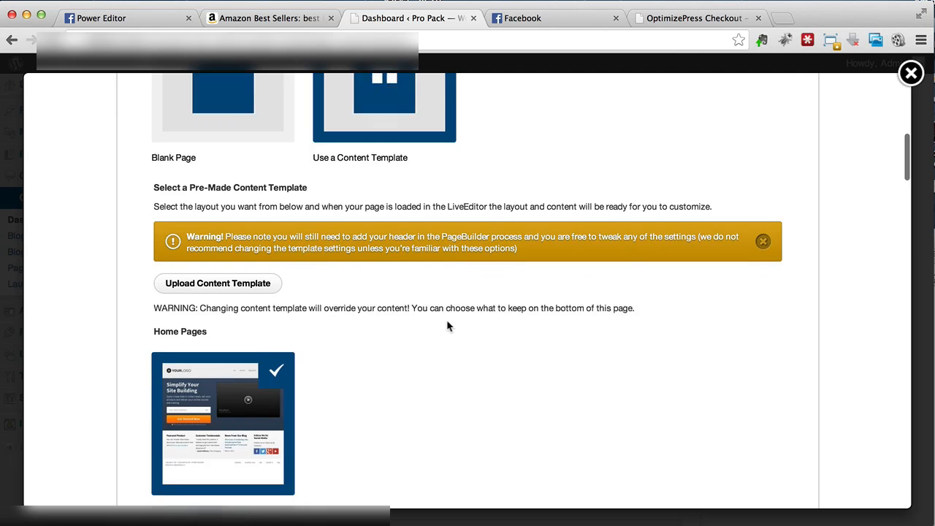
scroll(447, 326, "up", 2)
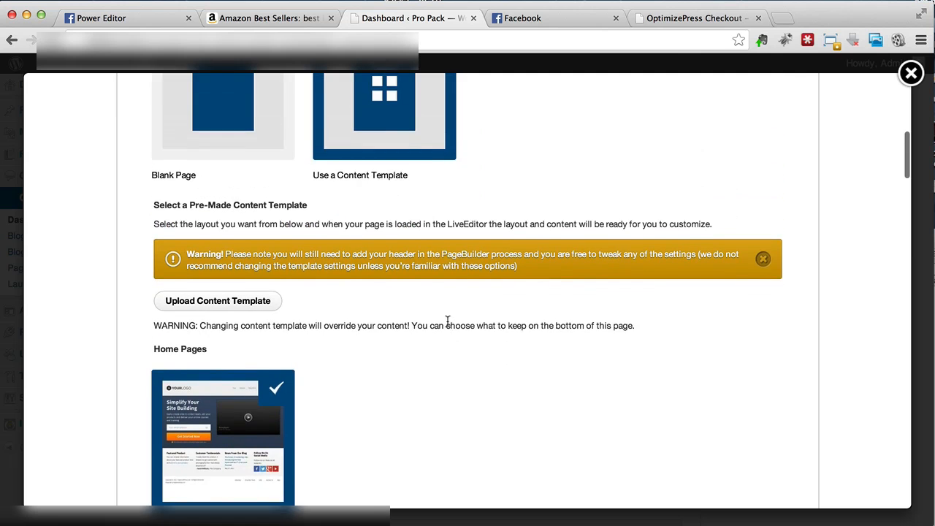
scroll(448, 326, "down", 5)
scroll(448, 326, "down", 15)
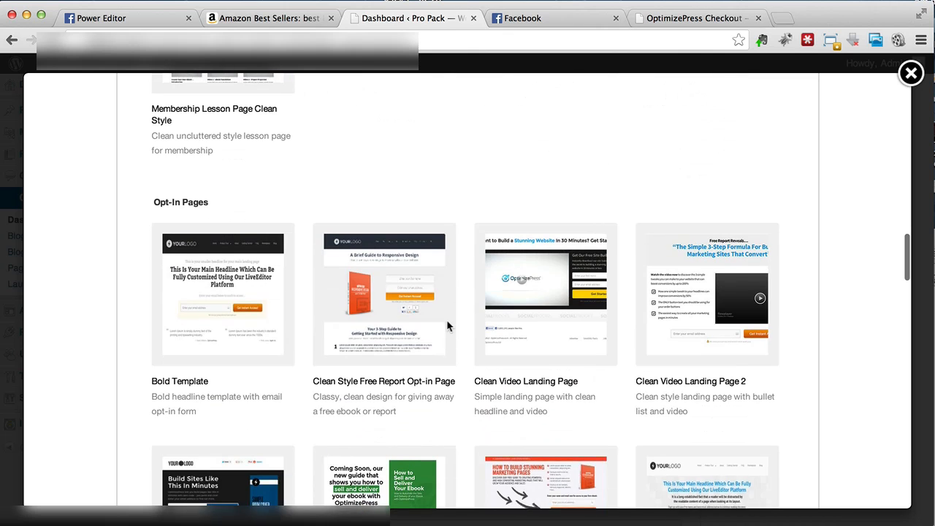
scroll(447, 326, "down", 2)
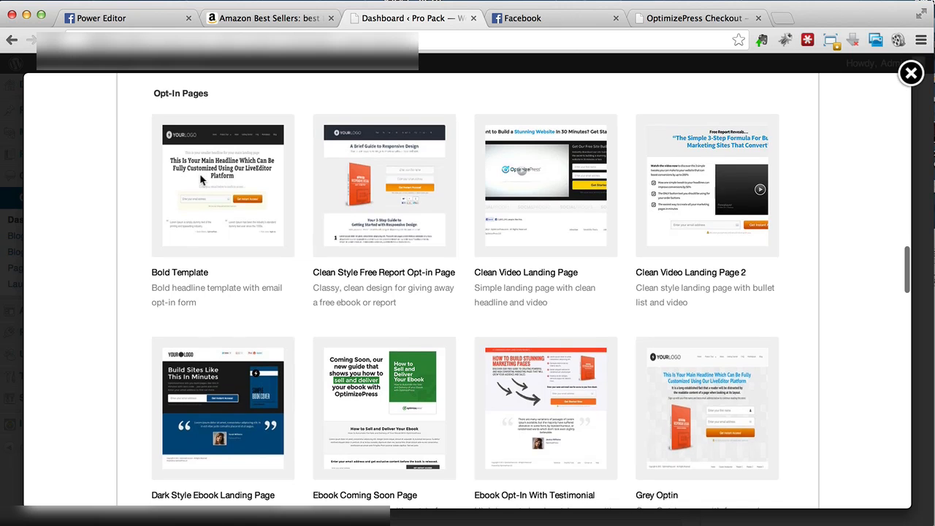
scroll(201, 177, "down", 5)
scroll(201, 176, "down", 4)
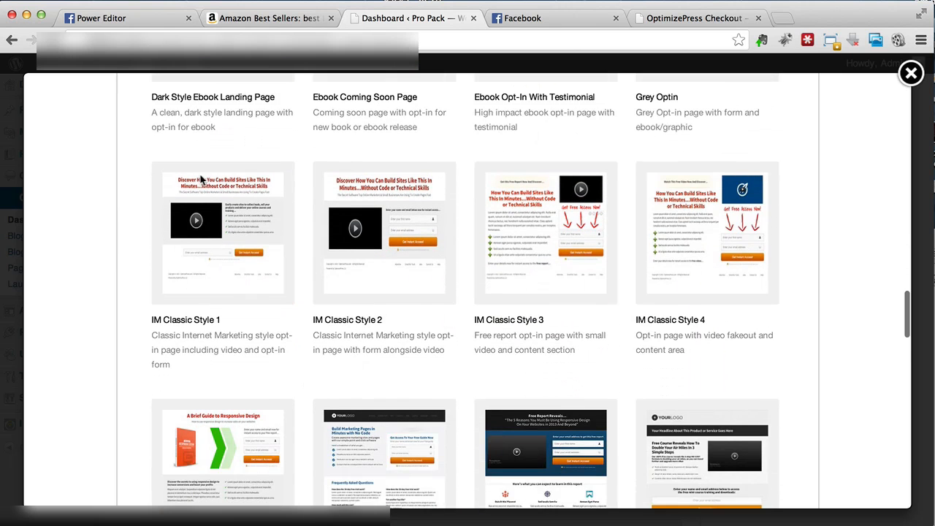
scroll(265, 347, "down", 1)
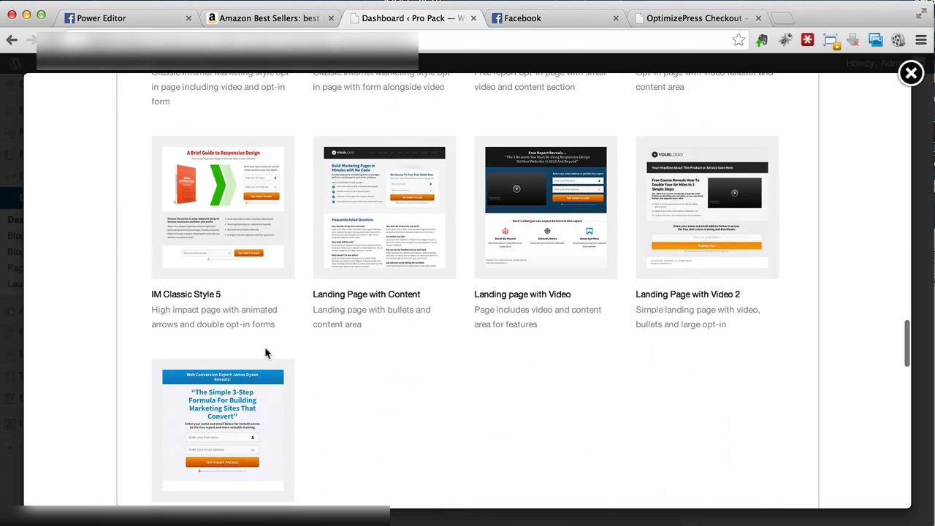
Go back to the Blank Page preset and proceed to Step 2.
scroll(422, 399, "up", 5)
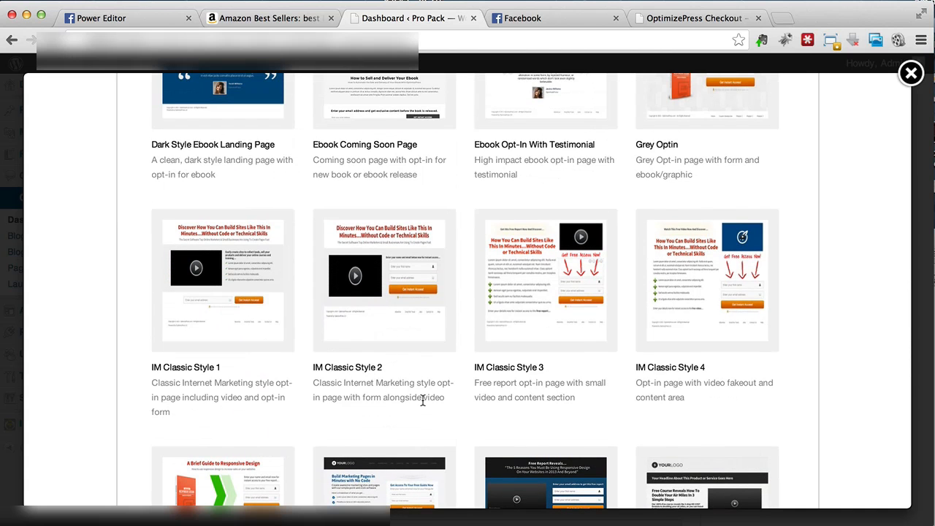
scroll(422, 401, "up", 3)
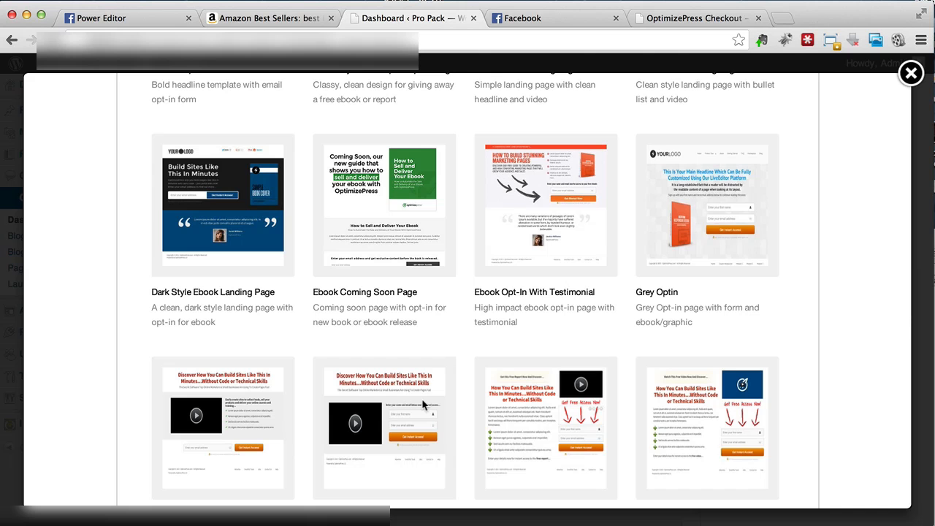
scroll(423, 404, "up", 1)
scroll(421, 398, "up", 10)
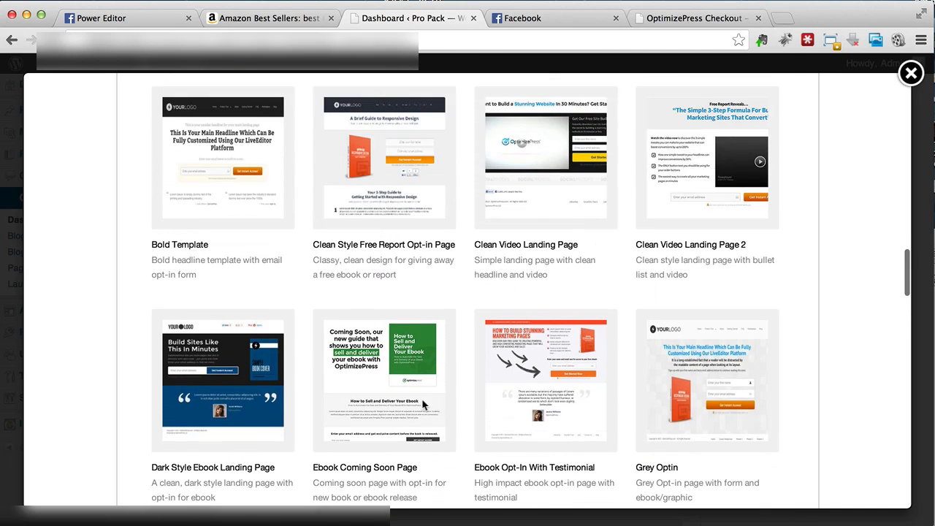
scroll(421, 398, "up", 10)
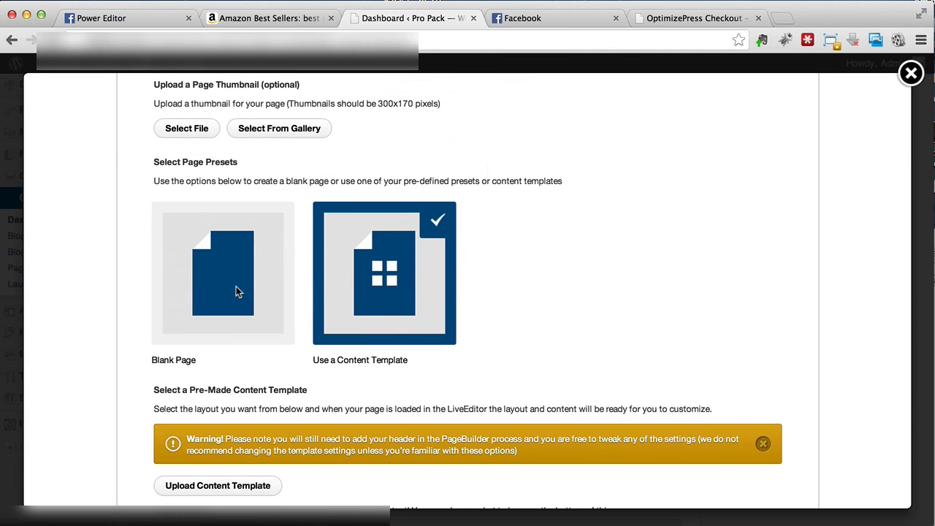
left_click(236, 287)
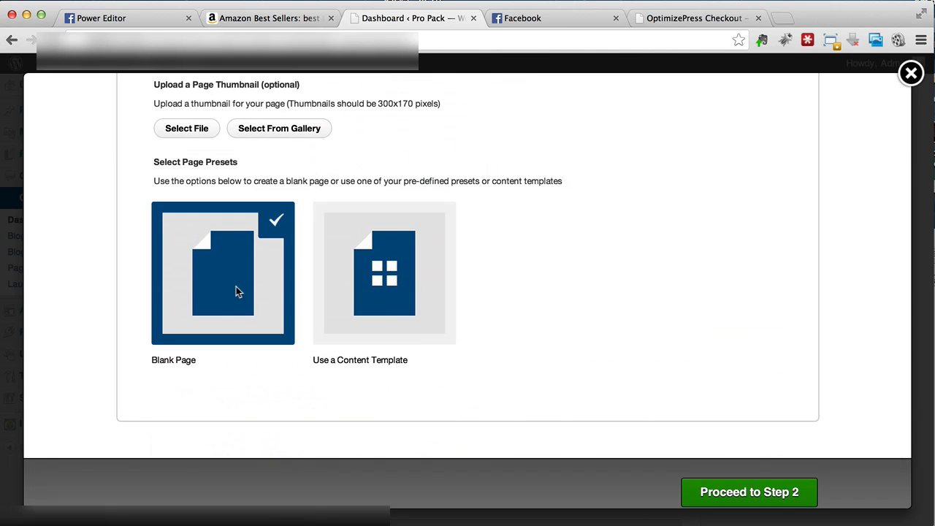
left_click(736, 495)
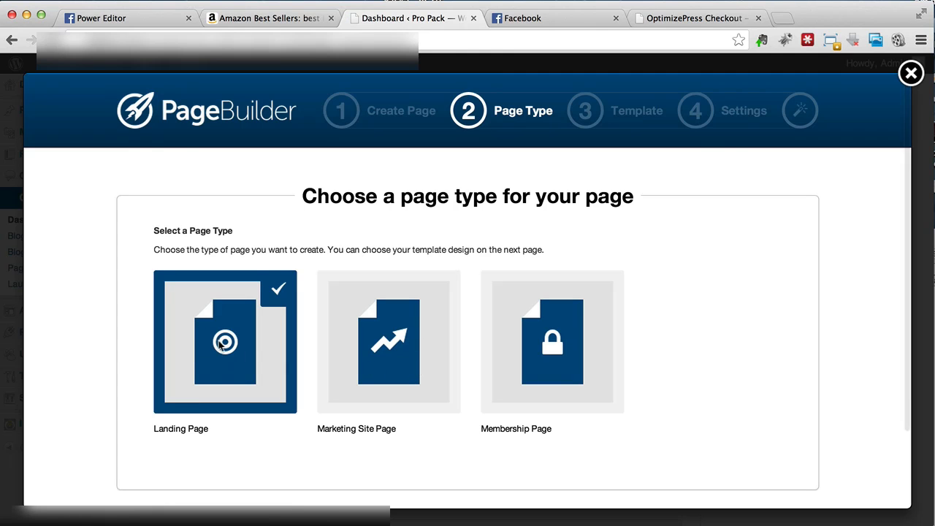
Keep Landing Page as the page type and proceed to Step 3.
scroll(223, 345, "down", 3)
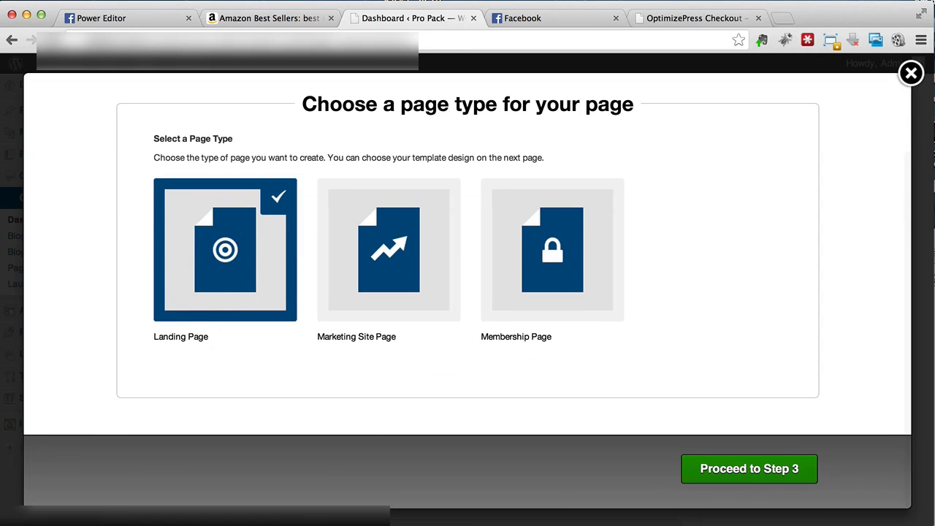
left_click(744, 474)
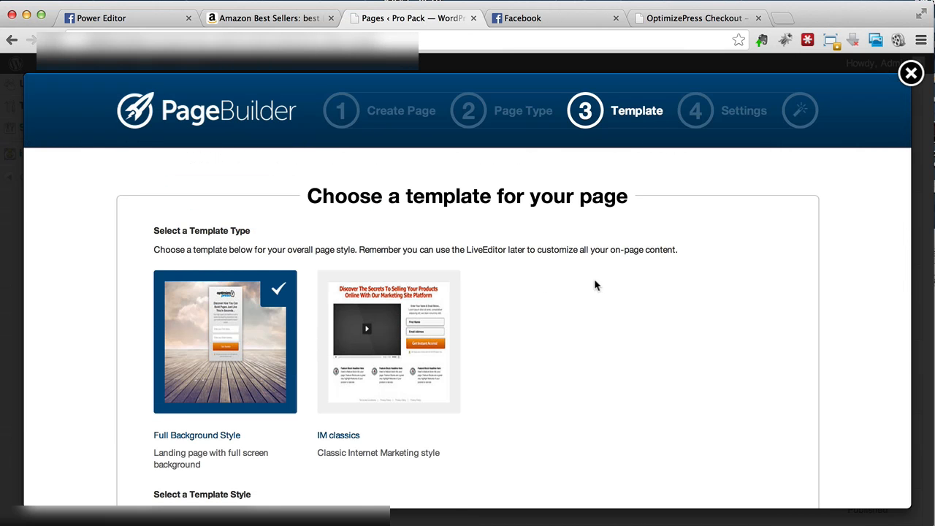
Keep Full Background Style with White box on full background and proceed to Step 4.
scroll(594, 285, "down", 5)
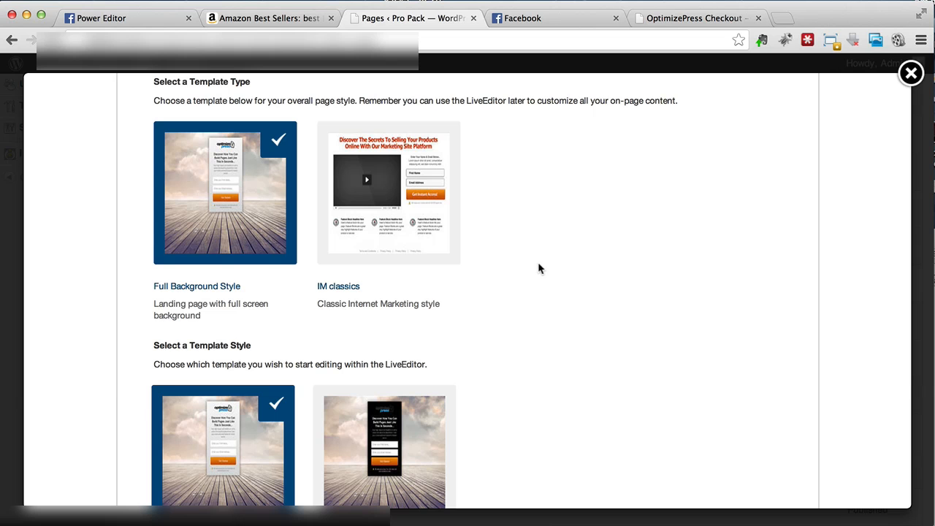
scroll(539, 269, "up", 2)
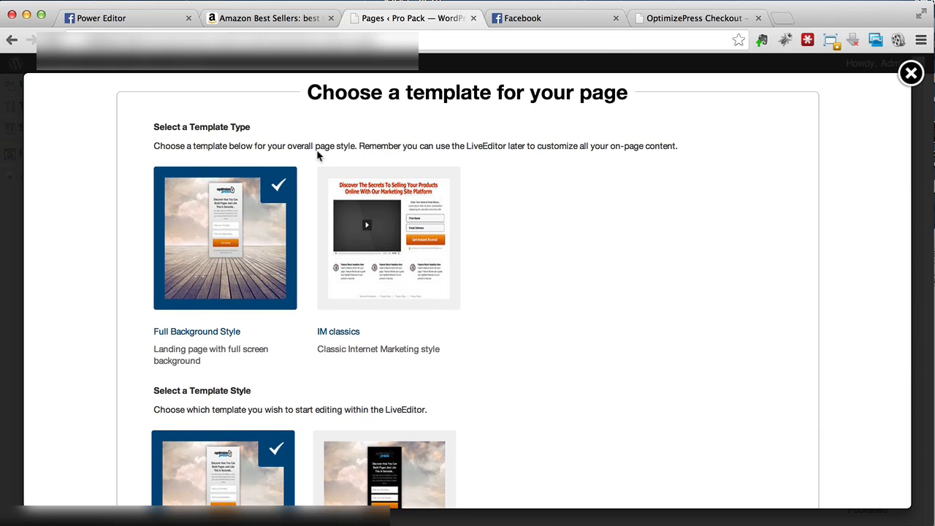
scroll(317, 154, "down", 1)
scroll(317, 155, "down", 5)
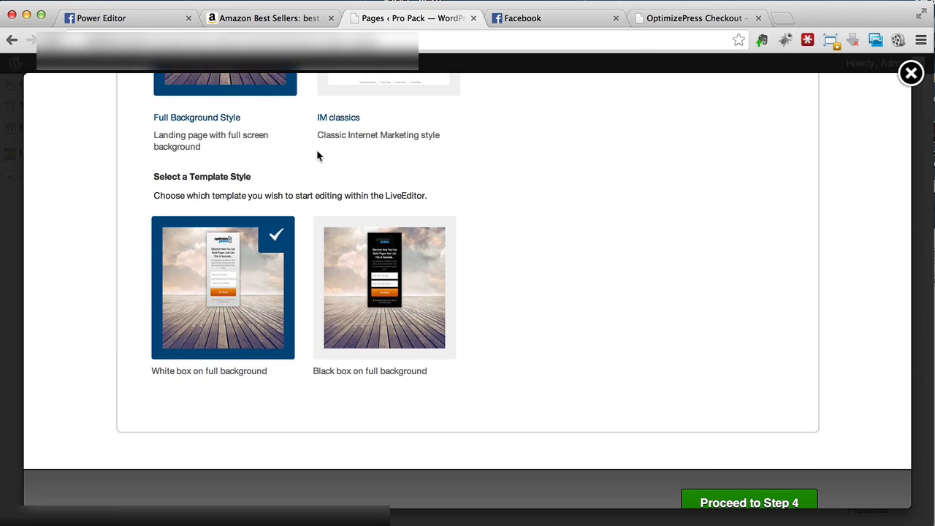
scroll(317, 155, "down", 1)
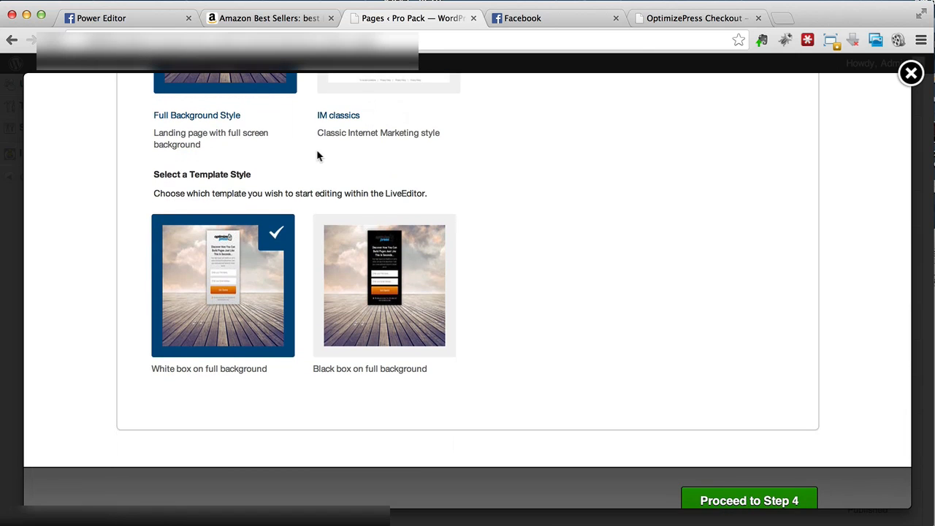
scroll(317, 155, "up", 2)
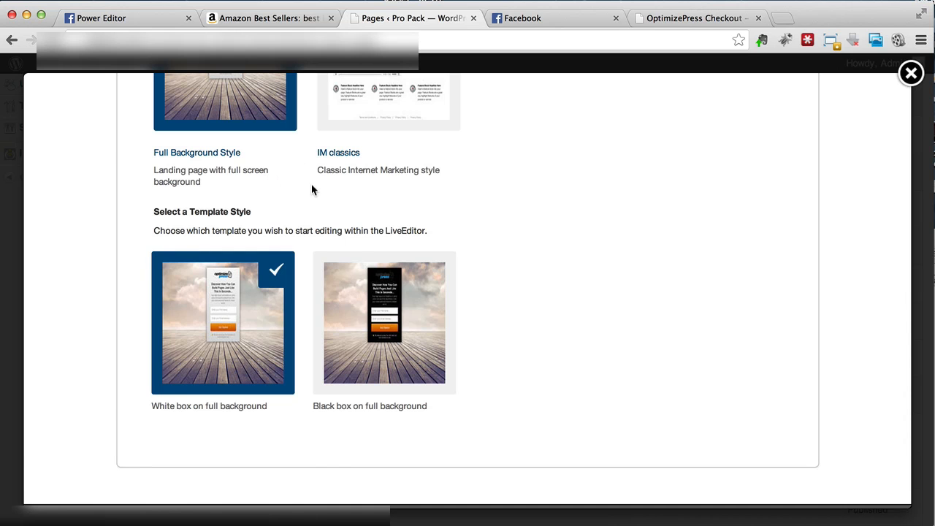
scroll(312, 188, "up", 5)
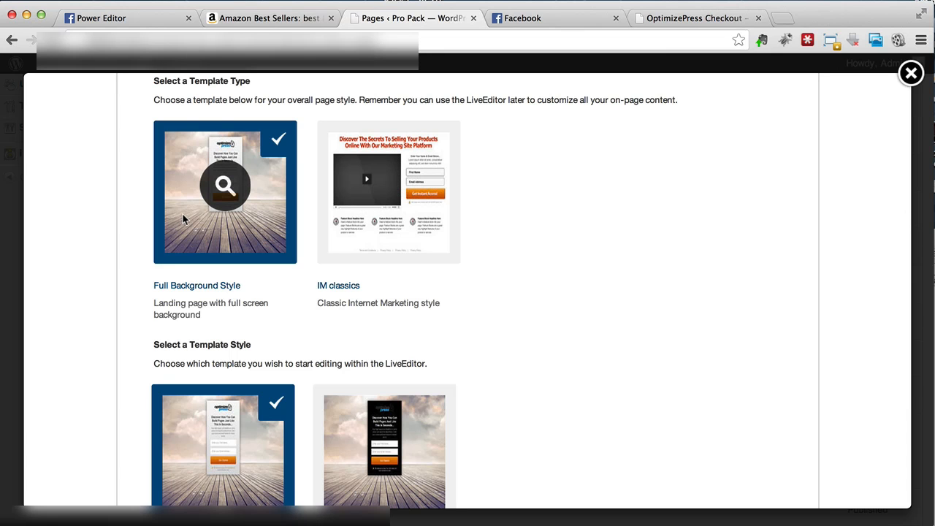
scroll(183, 215, "down", 5)
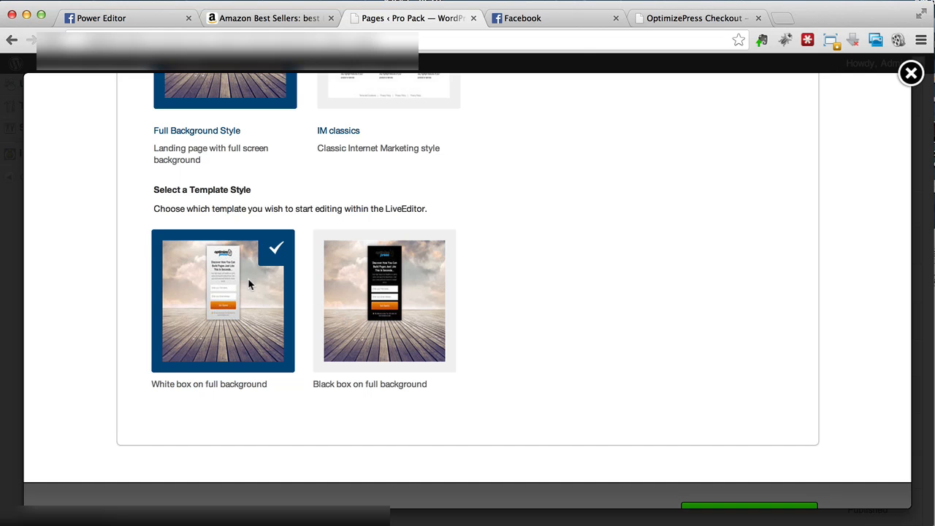
scroll(246, 278, "down", 2)
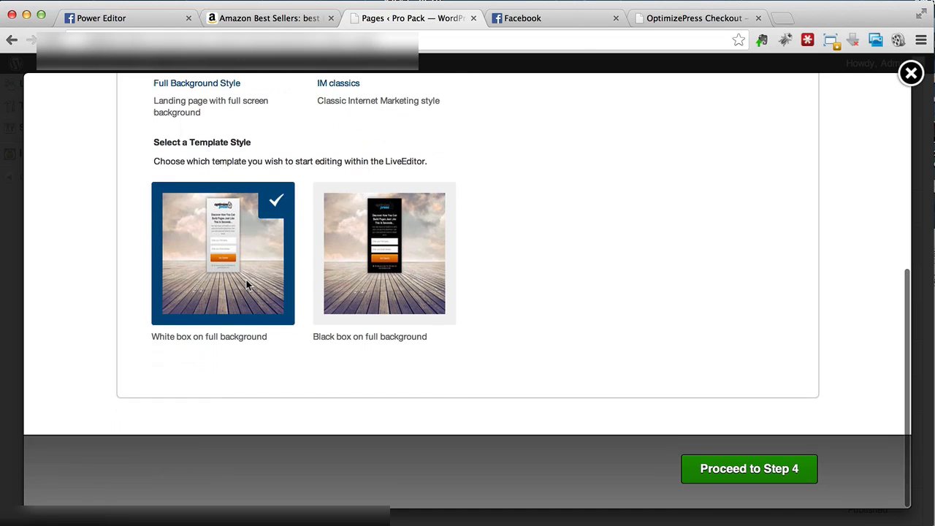
left_click(716, 480)
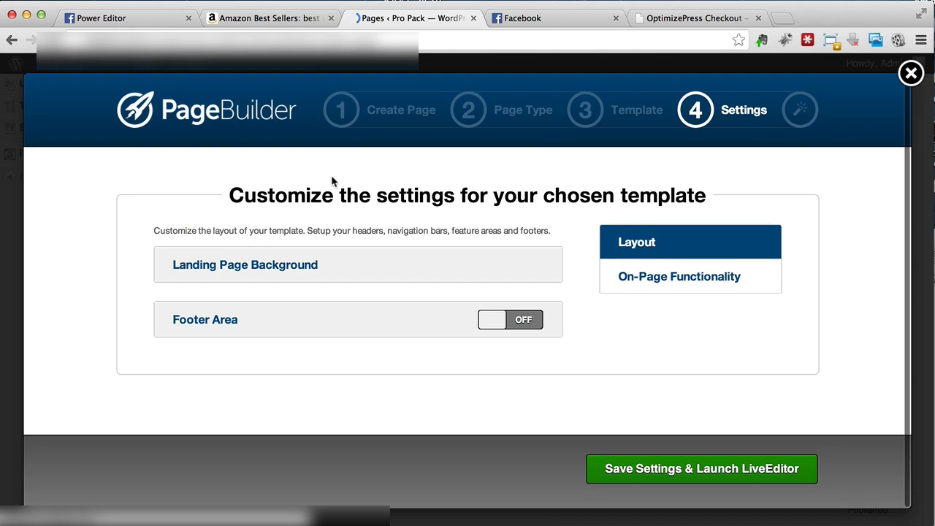
Expand Landing Page Background and open the Select File media dialog.
left_click(260, 271)
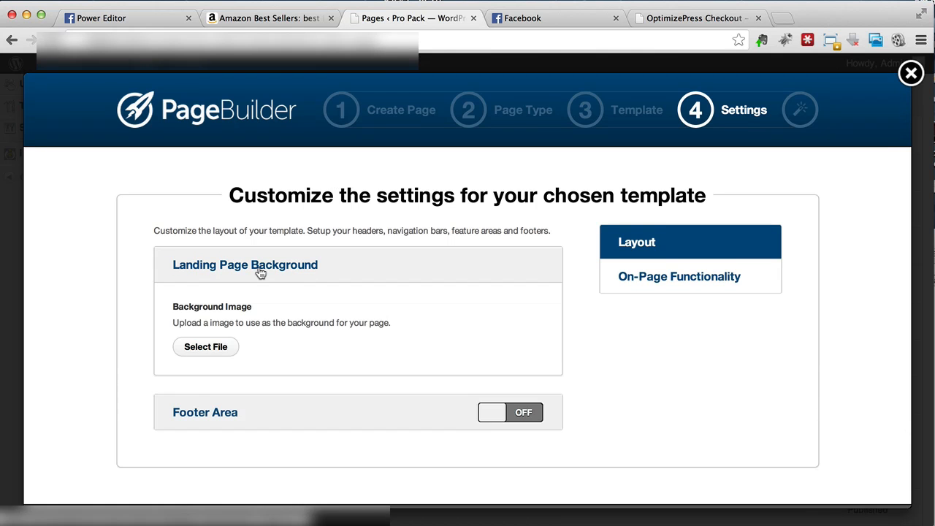
scroll(259, 272, "down", 1)
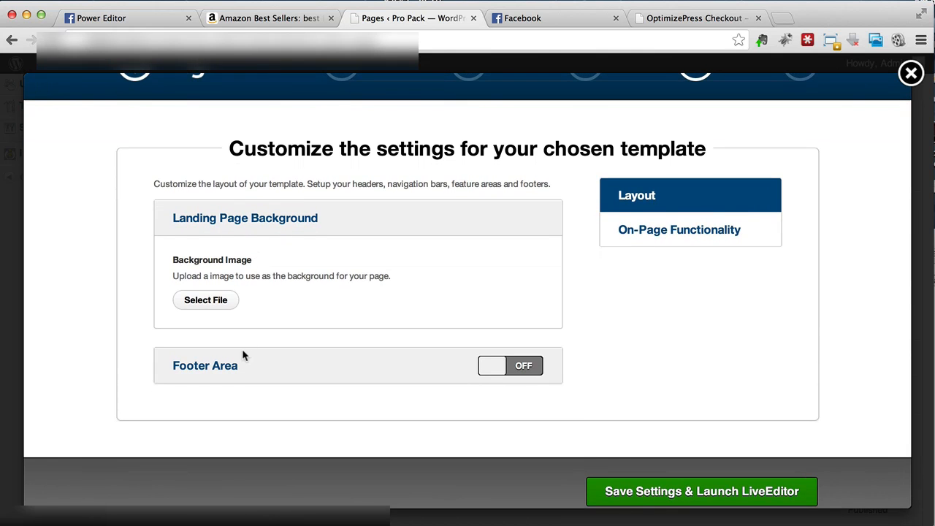
left_click(209, 301)
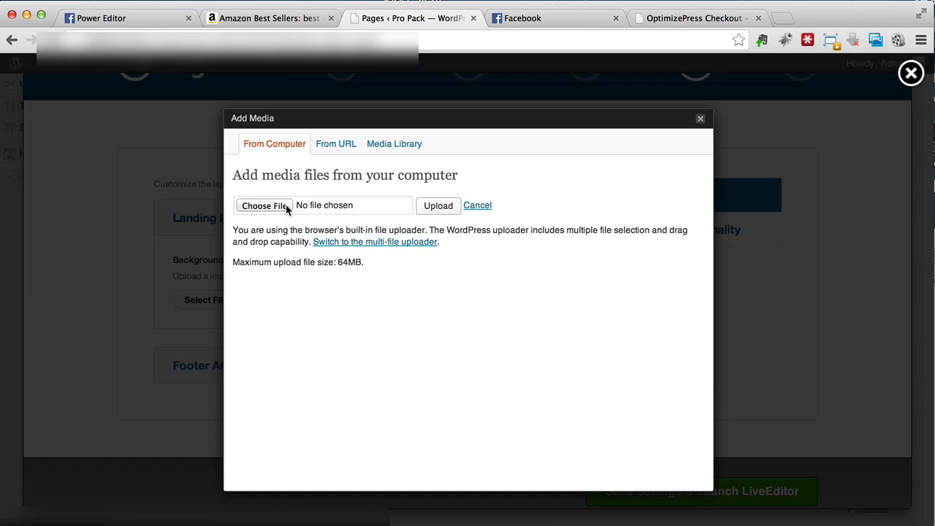
left_click(393, 147)
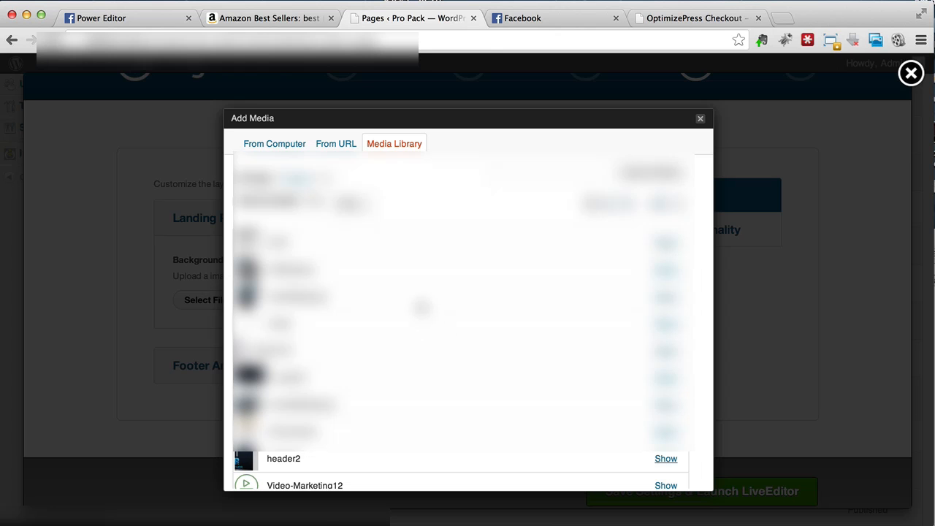
left_click(287, 146)
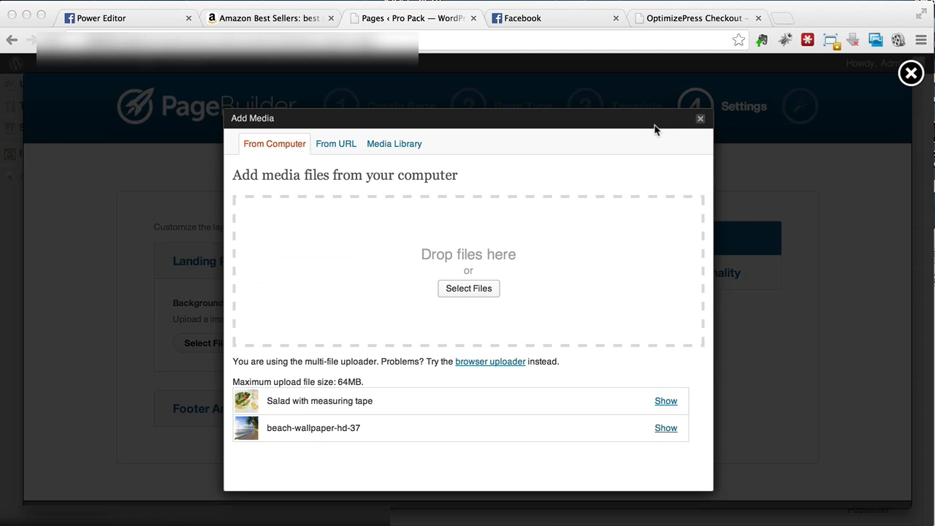
Insert beach-wallpaper-hd-37 as the landing page background image.
scroll(373, 361, "down", 1)
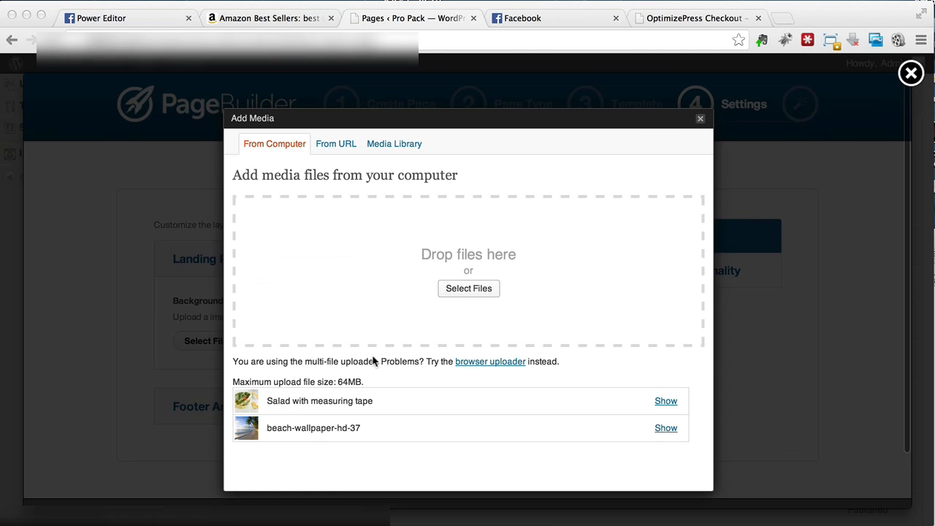
left_click(667, 429)
scroll(535, 361, "down", 8)
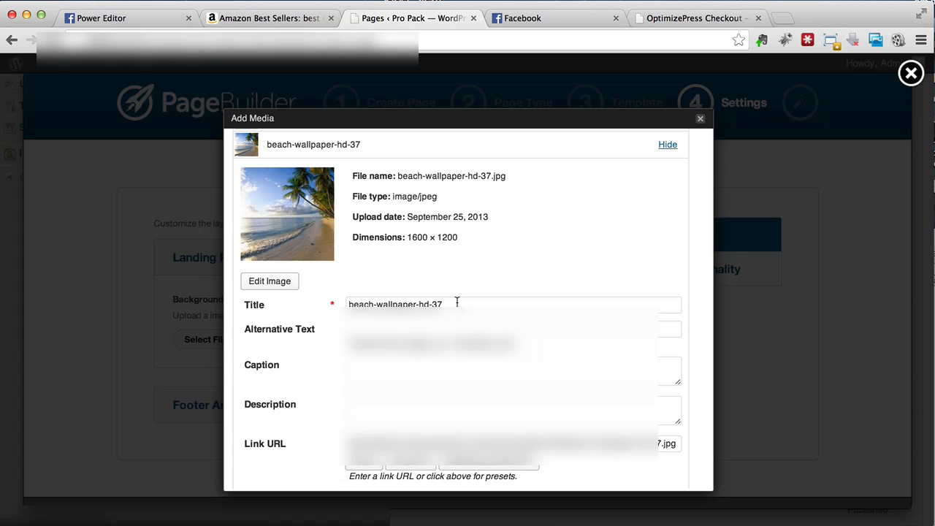
scroll(387, 269, "down", 1)
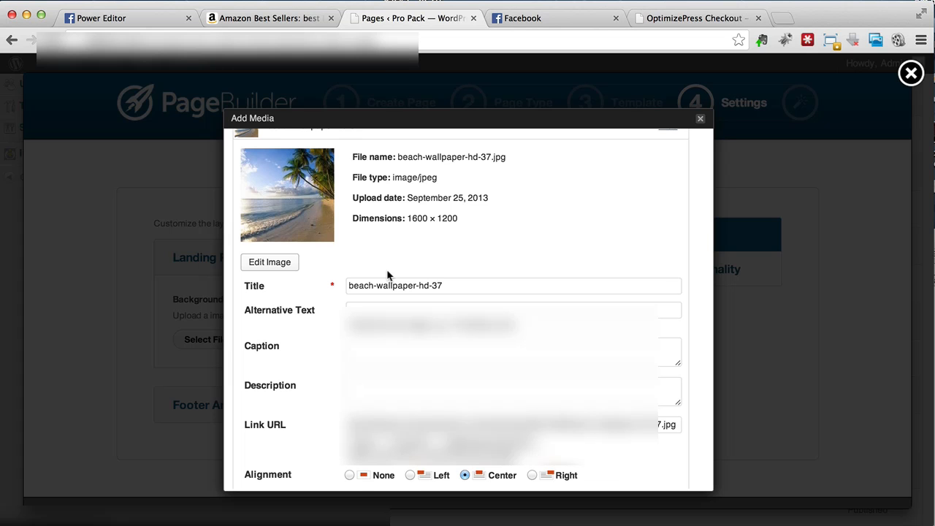
scroll(387, 274, "down", 1)
scroll(387, 274, "down", 2)
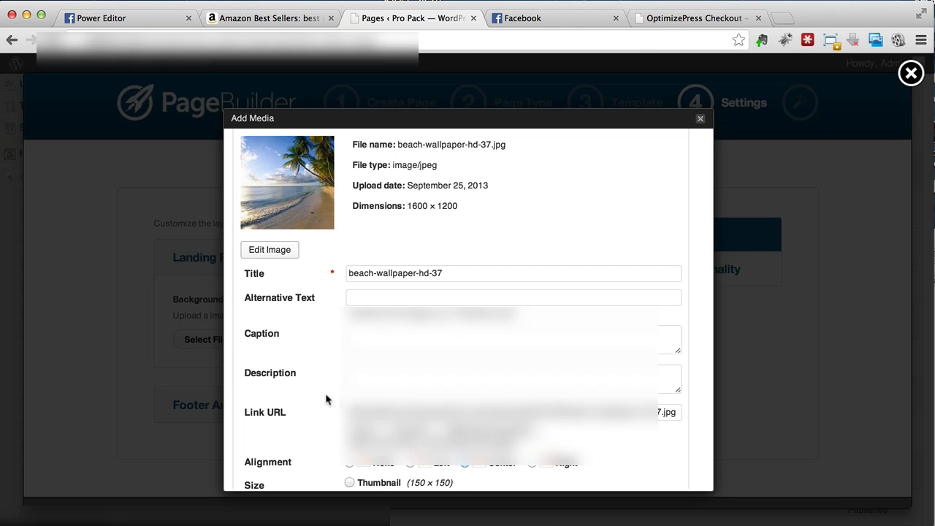
scroll(314, 369, "down", 5)
left_click(372, 470)
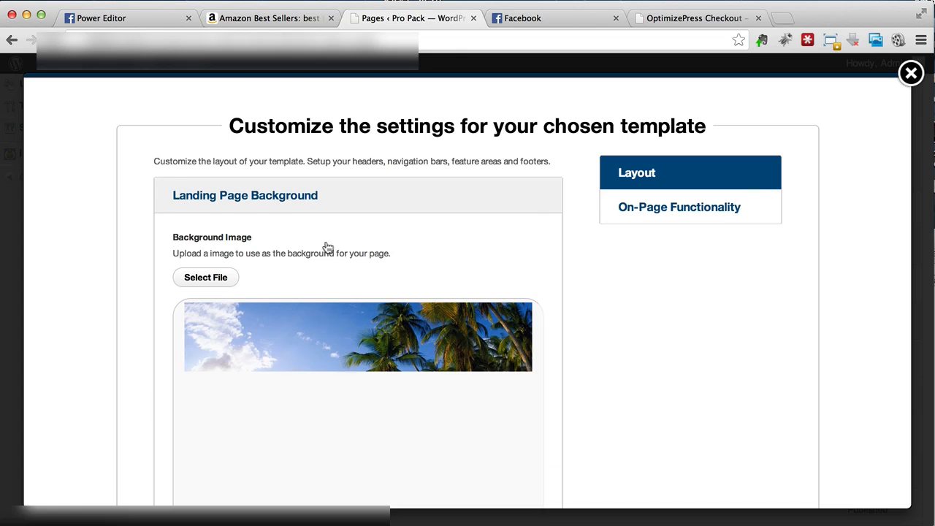
scroll(326, 246, "down", 10)
Save the settings into LiveEditor and open the page's public link in a new tab.
left_click(629, 473)
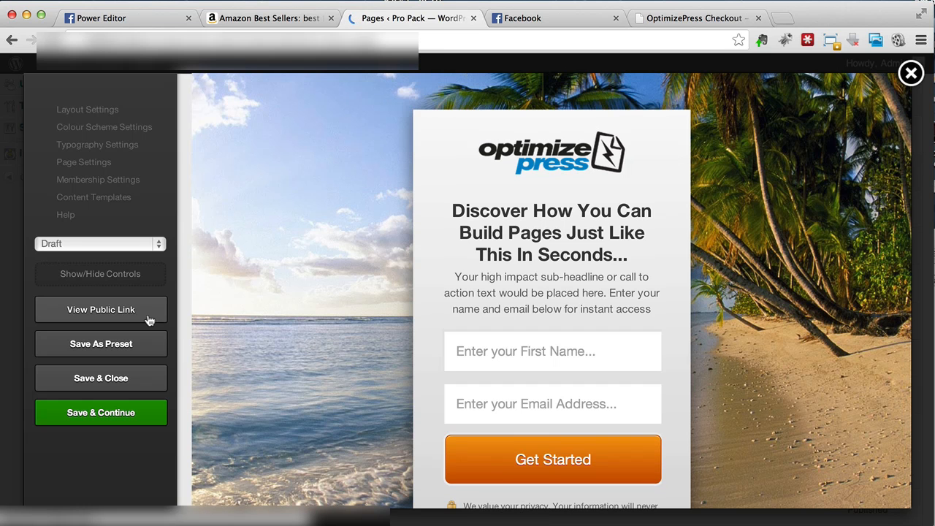
right_click(151, 317)
left_click(218, 321)
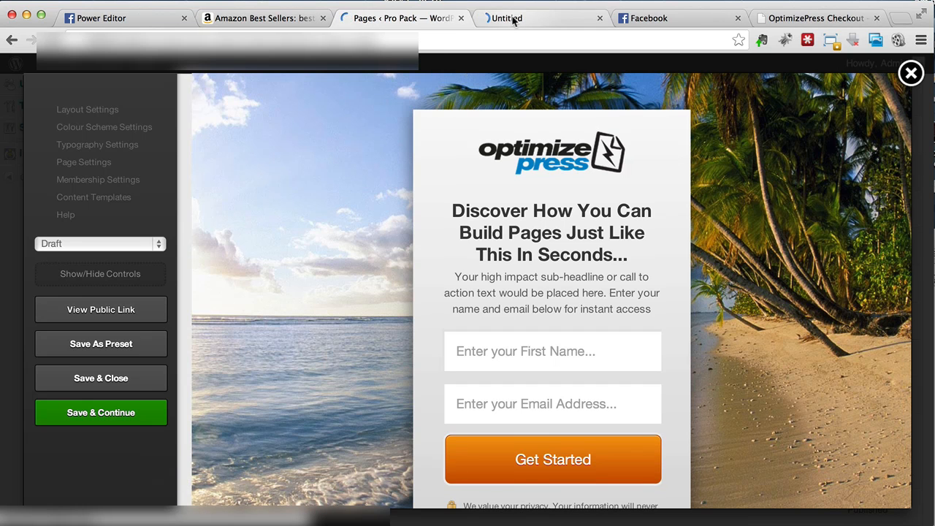
Review the live Squeeze Page - Belly Fat tab with its opt-in box over the beach.
left_click(534, 17)
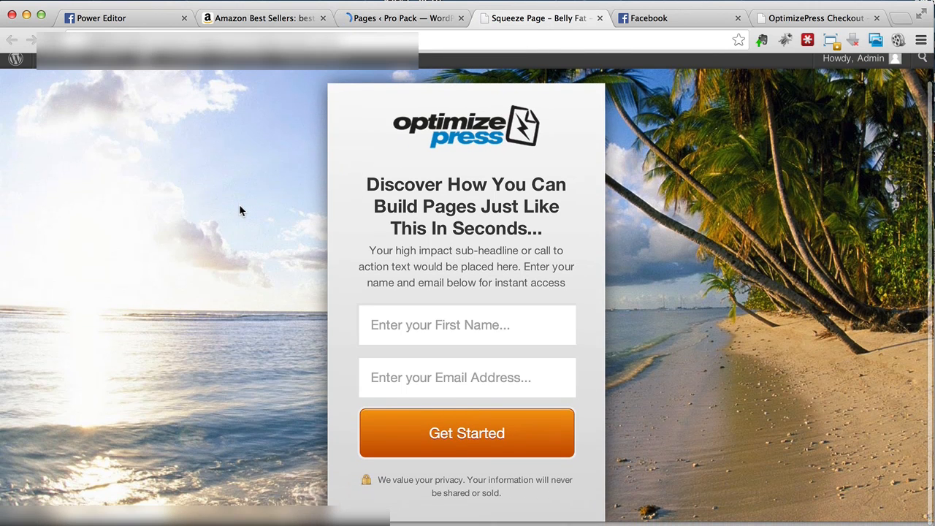
scroll(239, 210, "down", 1)
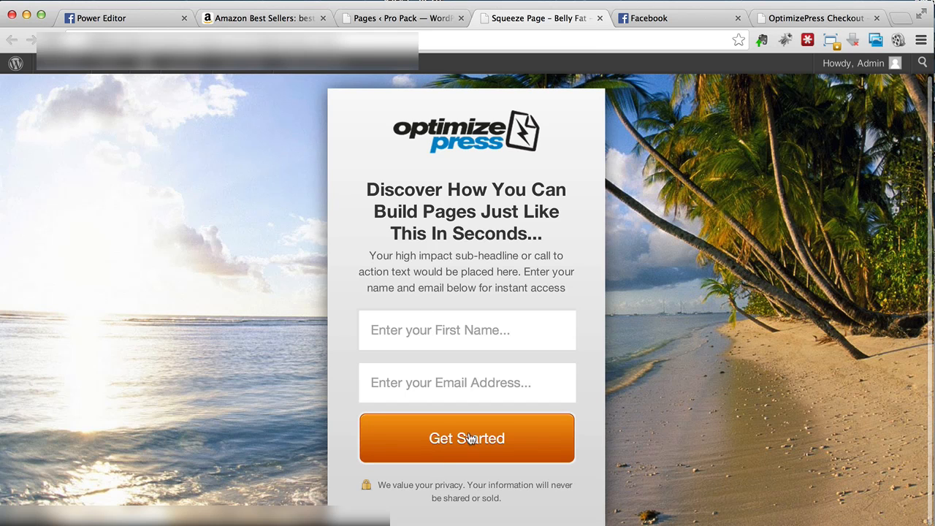
scroll(265, 306, "up", 2)
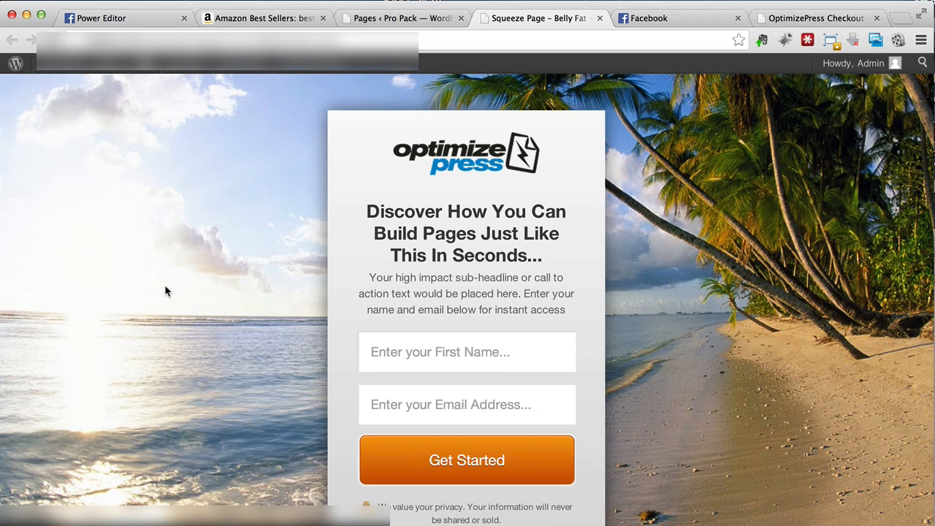
scroll(165, 288, "down", 2)
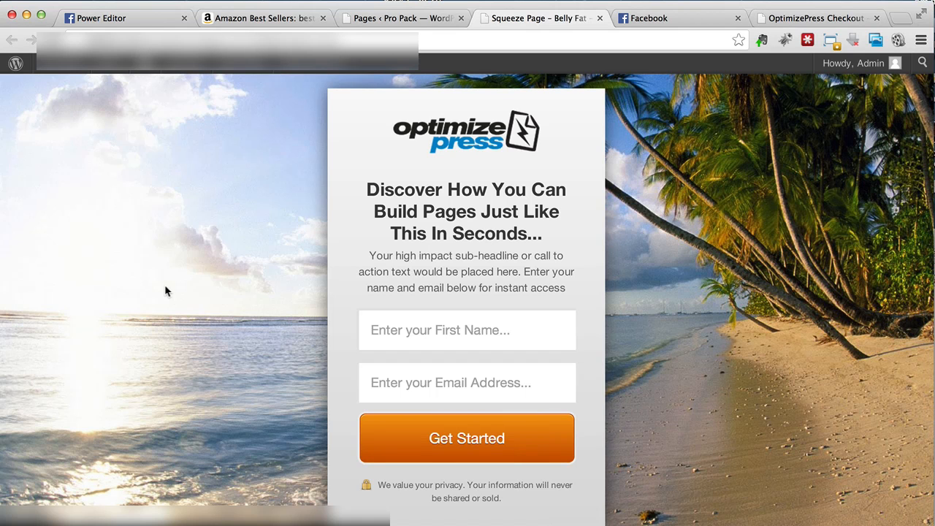
In the editor's Layout Settings, remove the beach landing page background image.
left_click(402, 18)
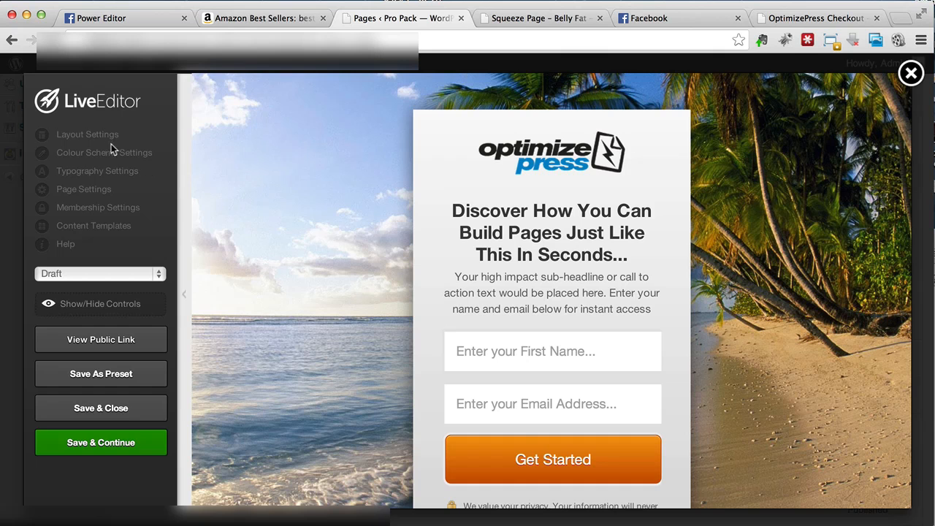
left_click(70, 138)
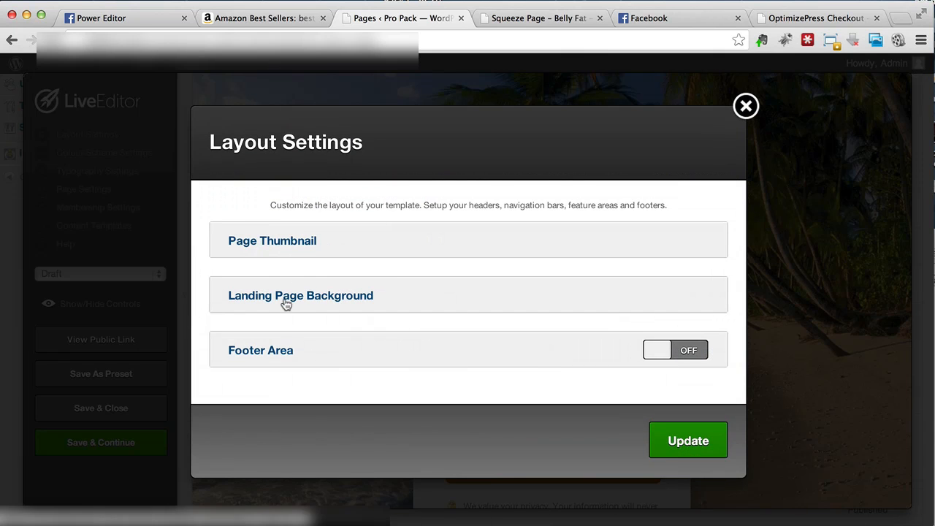
left_click(286, 305)
scroll(390, 285, "down", 5)
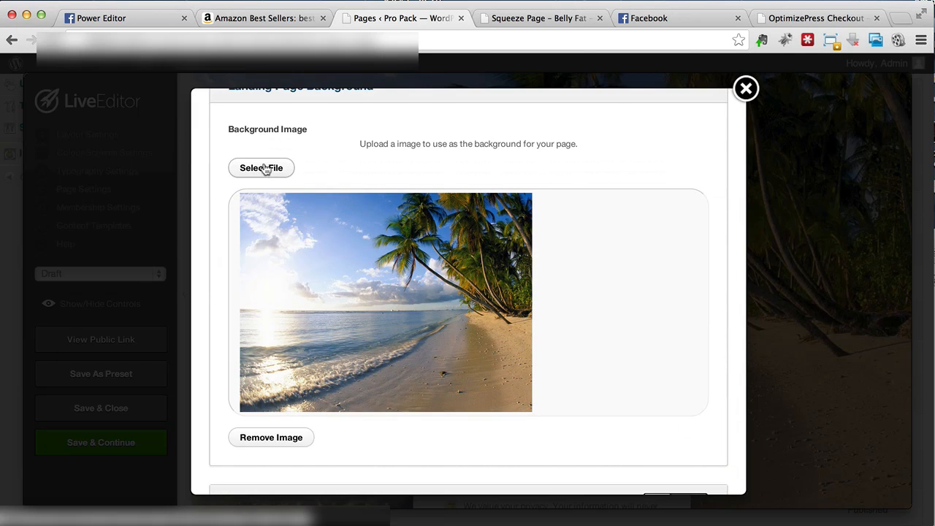
left_click(275, 437)
Insert the Salad with measuring tape image as background, update, and reload the live page.
left_click(281, 301)
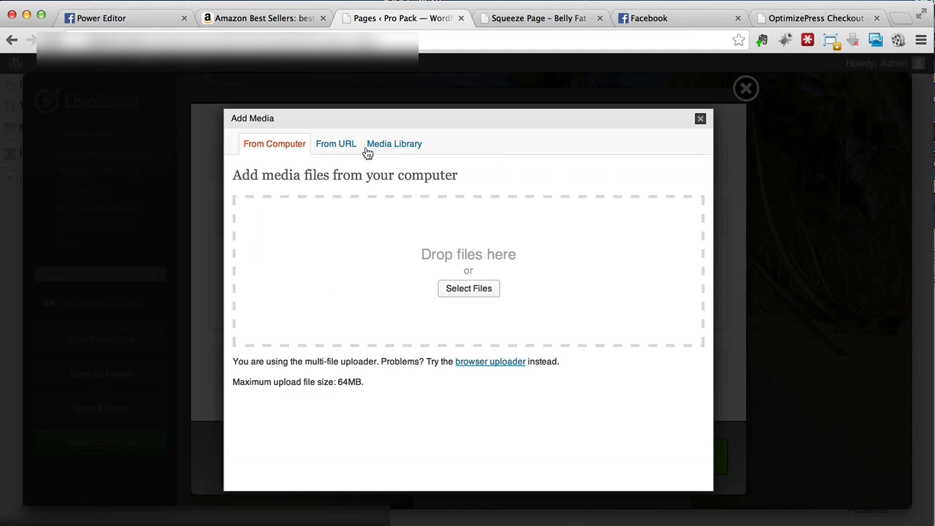
left_click(375, 146)
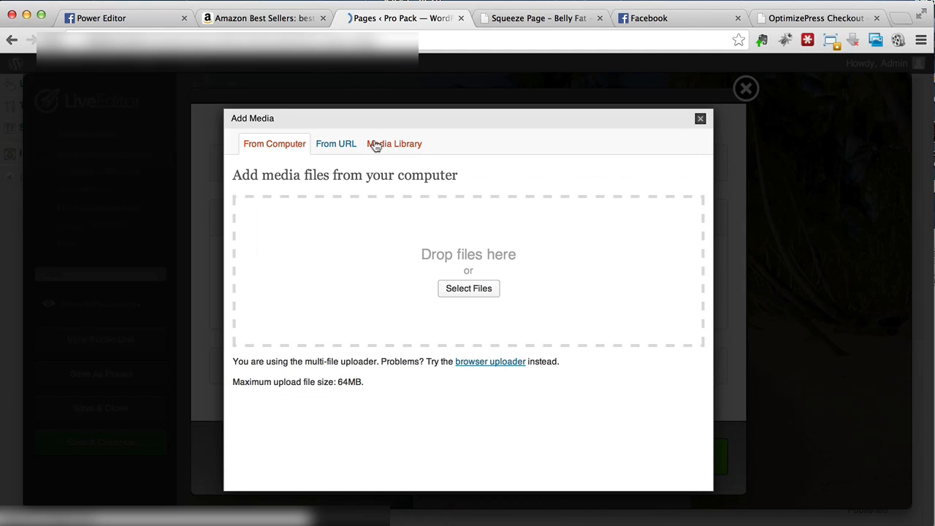
left_click(672, 270)
scroll(366, 451, "down", 3)
left_click(356, 472)
scroll(589, 365, "down", 5)
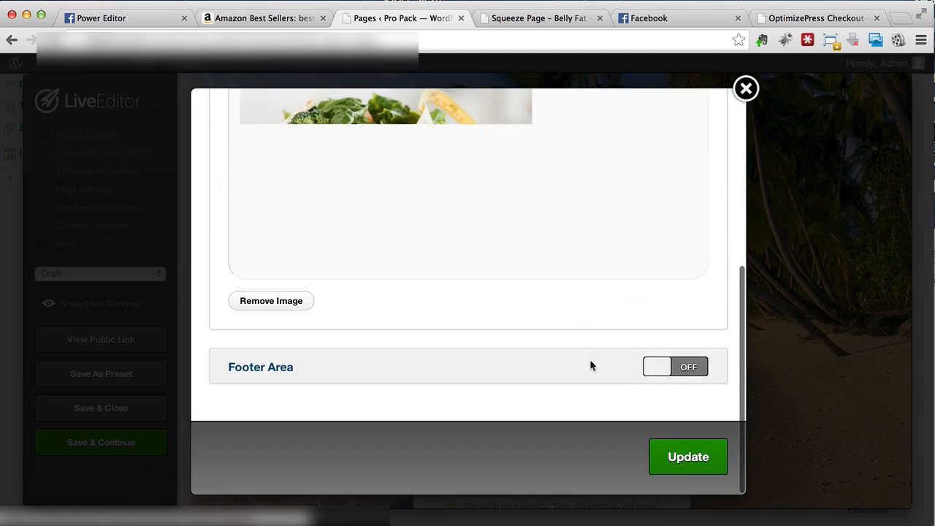
left_click(683, 459)
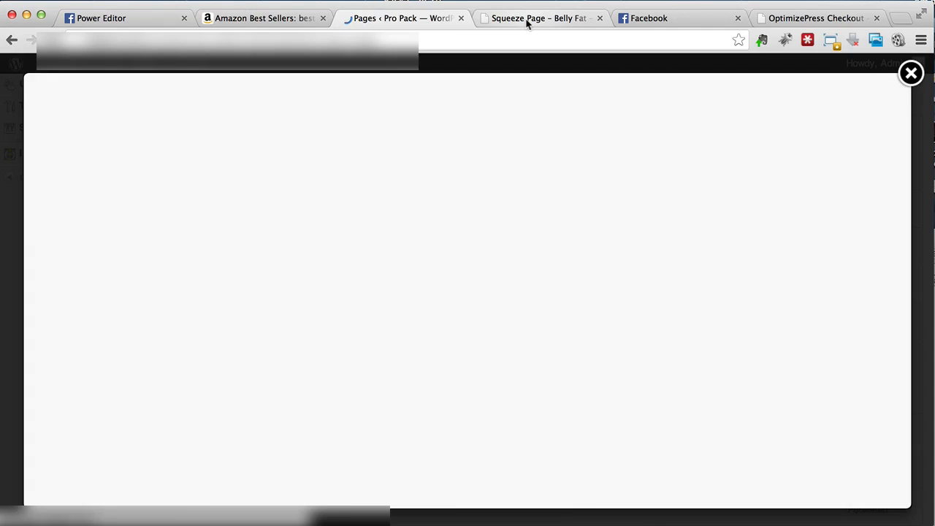
left_click(528, 18)
key("Return")
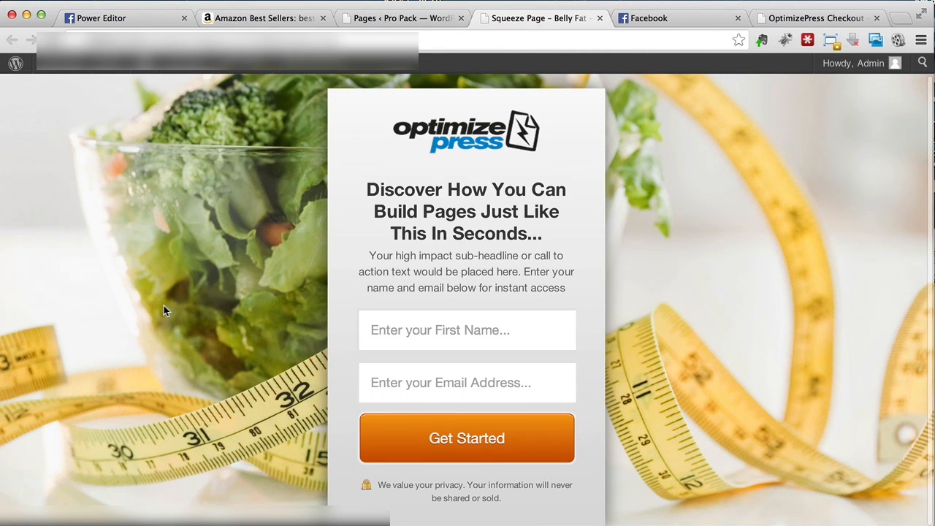
Return to the LiveEditor tab after checking the salad background.
left_click(366, 9)
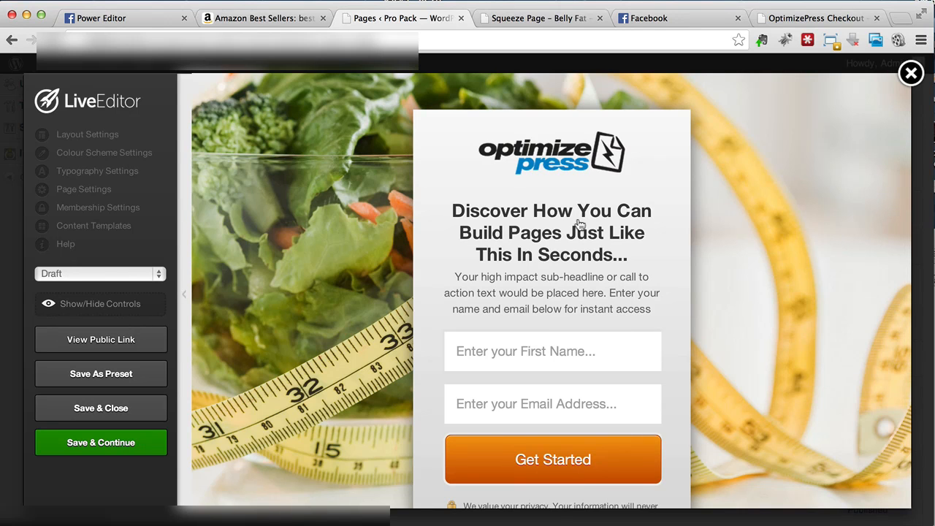
Remove the optimizepress logo image from the opt-in box and update the feature.
scroll(509, 388, "down", 1)
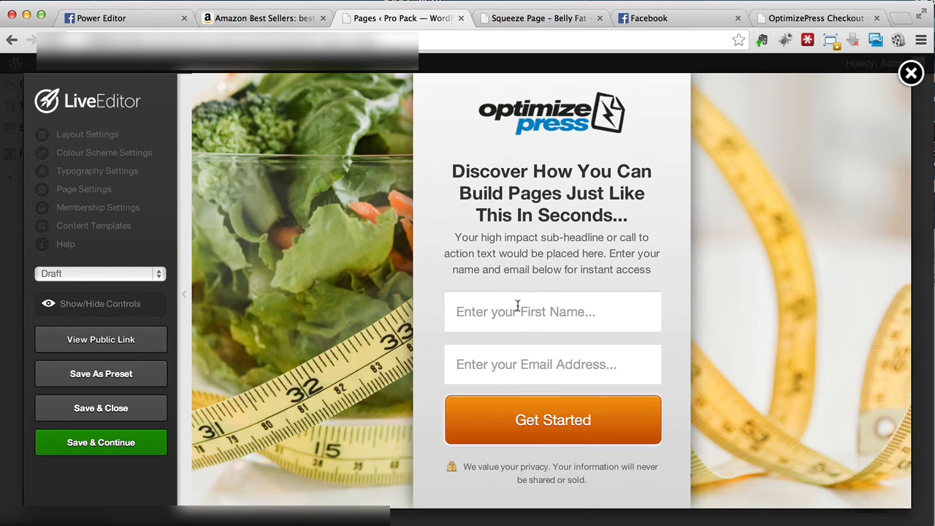
left_click(514, 181)
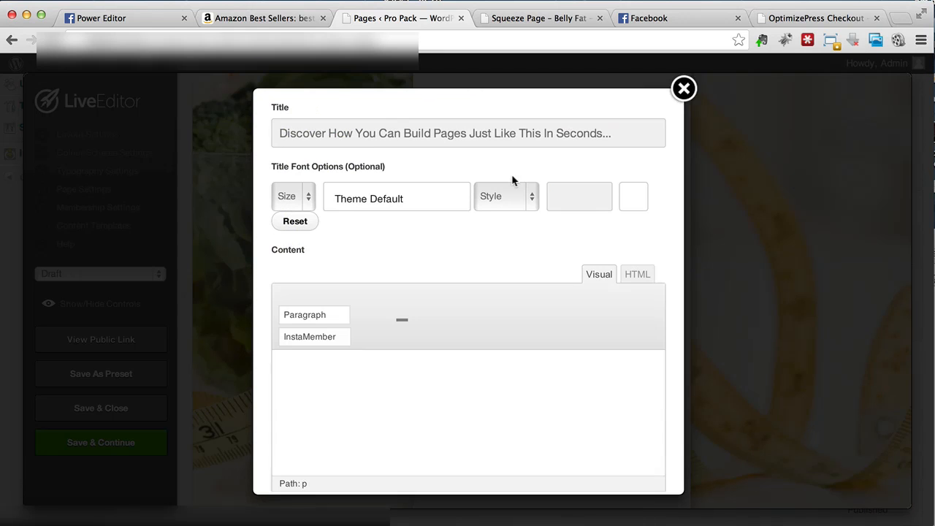
left_click(684, 89)
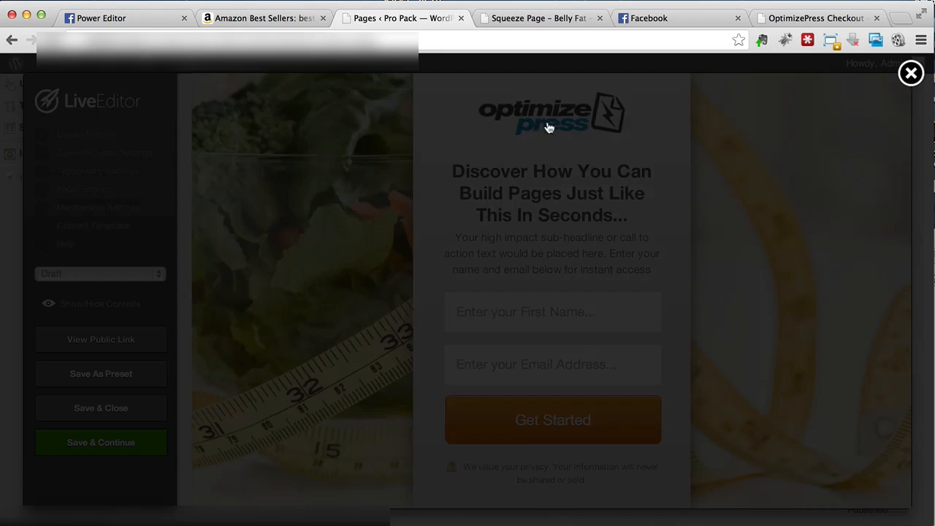
left_click(550, 126)
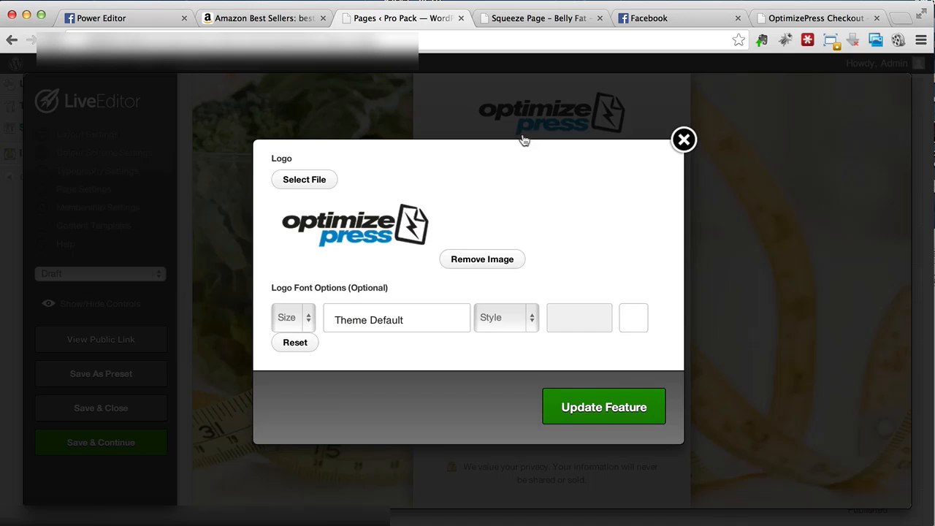
left_click(478, 264)
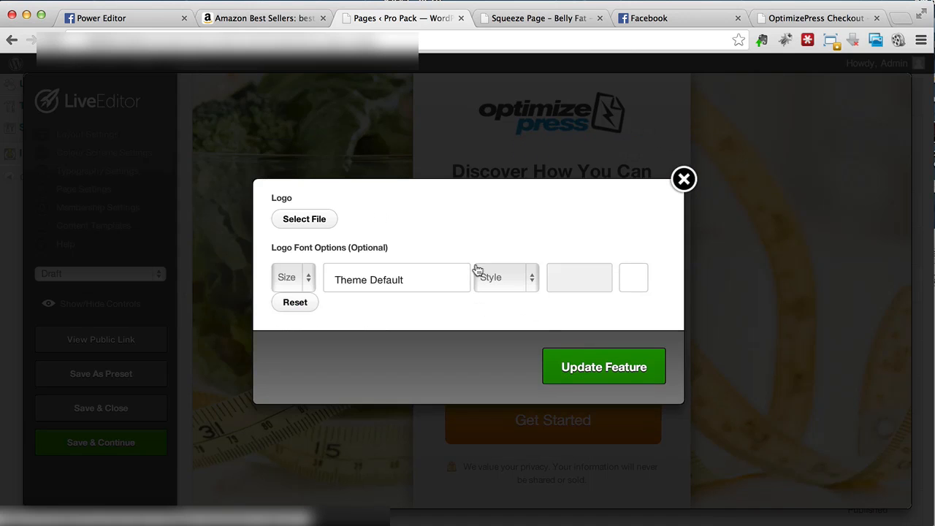
left_click(571, 372)
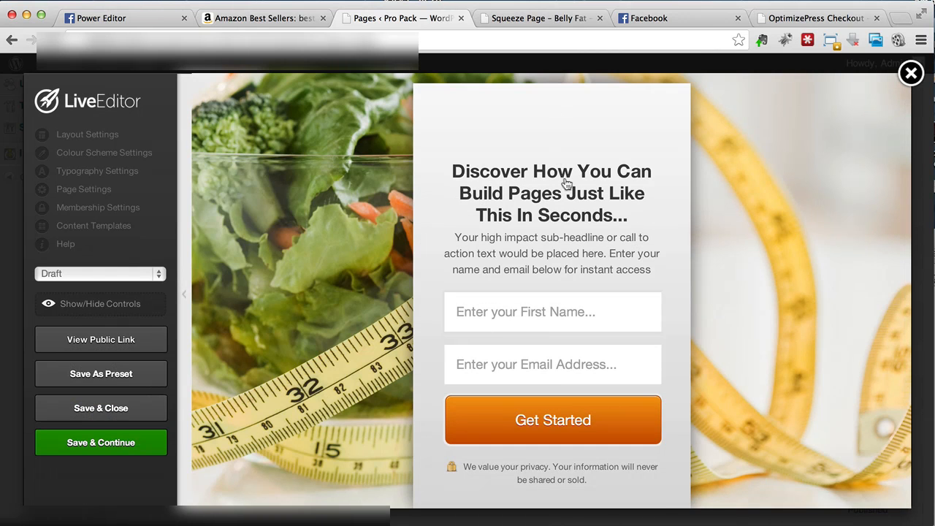
Change the headline to 'Discover How You Can Lose Your Belly Fat In 21 Days Or Less'.
left_click(561, 201)
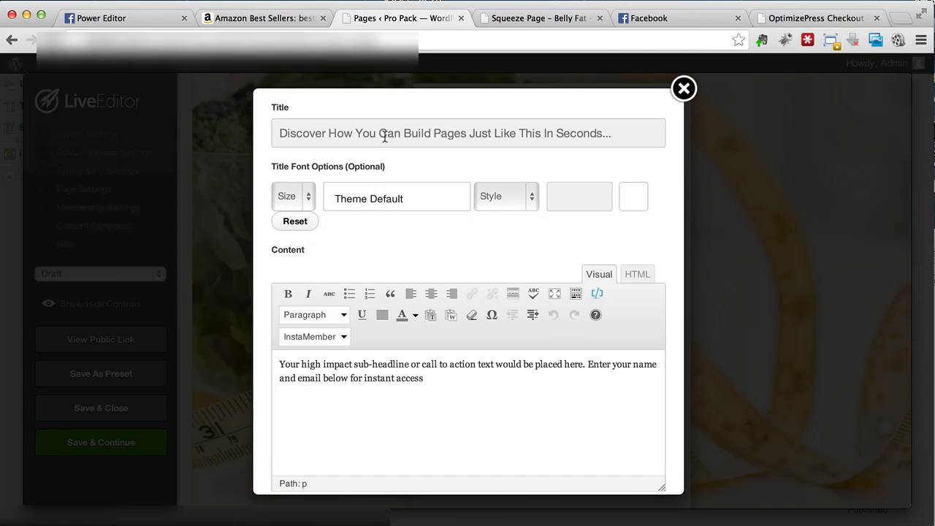
triple_click(385, 135)
left_click_drag(612, 133, 404, 133)
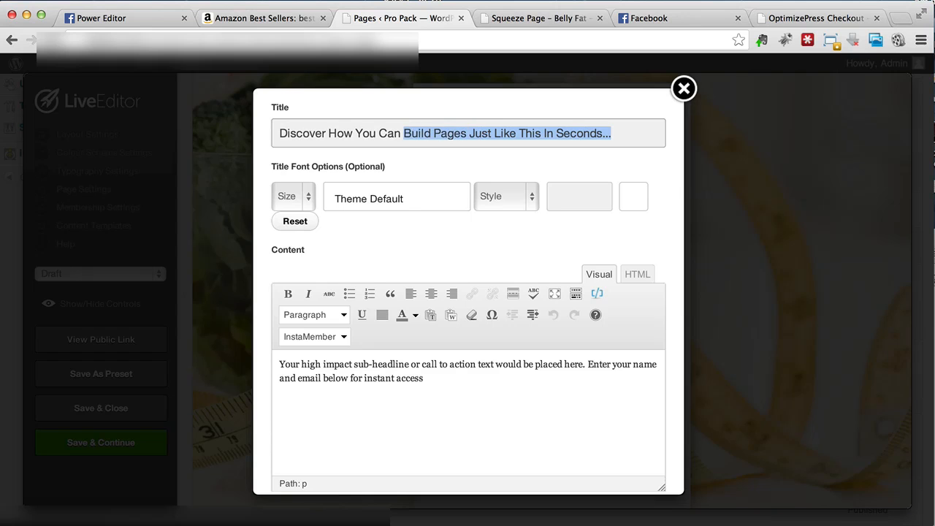
type("Lose Your B")
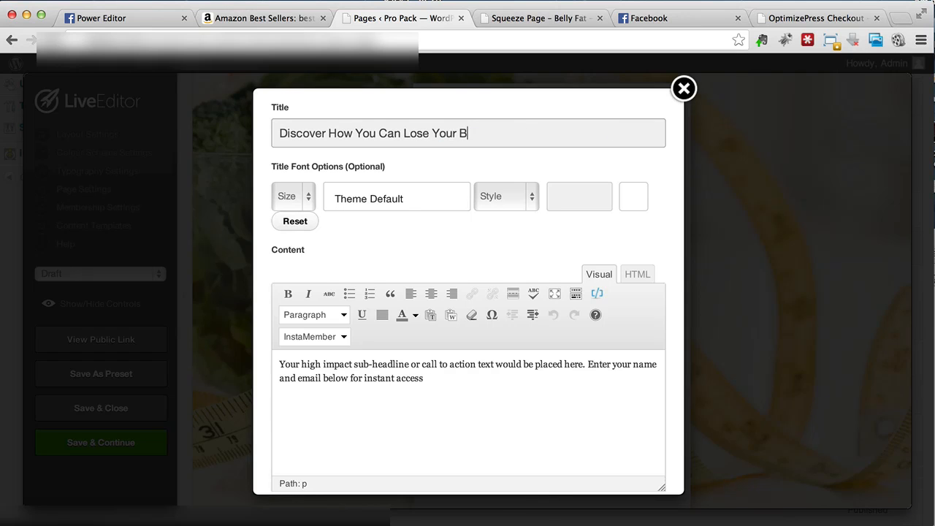
type("elly Fat In 21 Days Or Less")
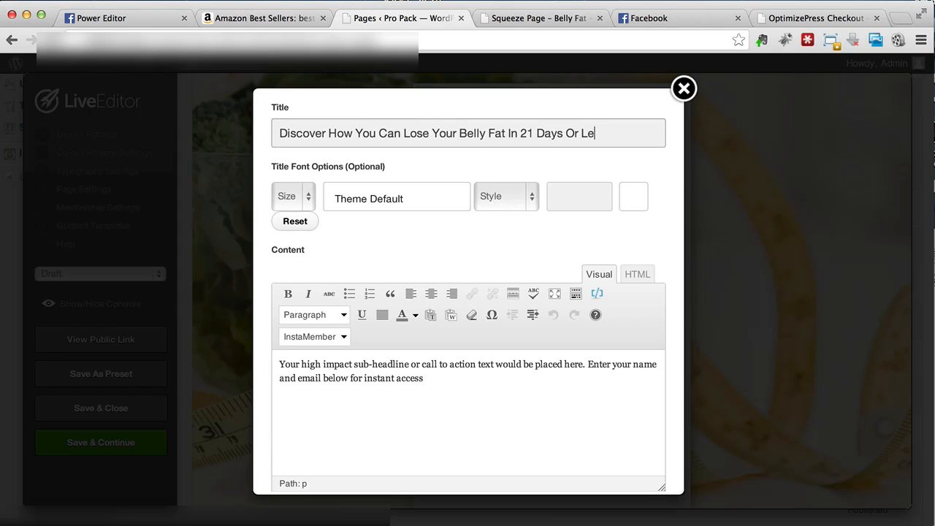
Replace the first subtext sentence with the belly-fat 5-step technique text, add a period, and update.
left_click(452, 378)
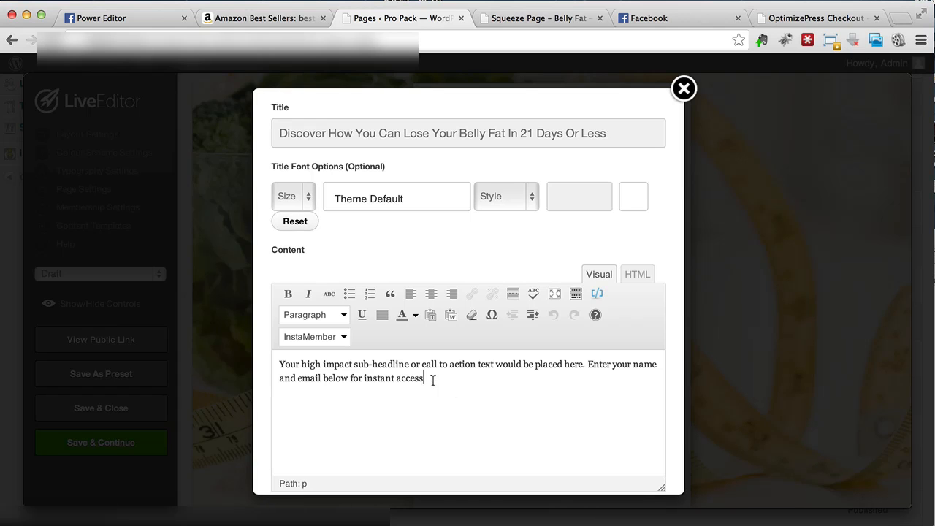
scroll(432, 379, "down", 1)
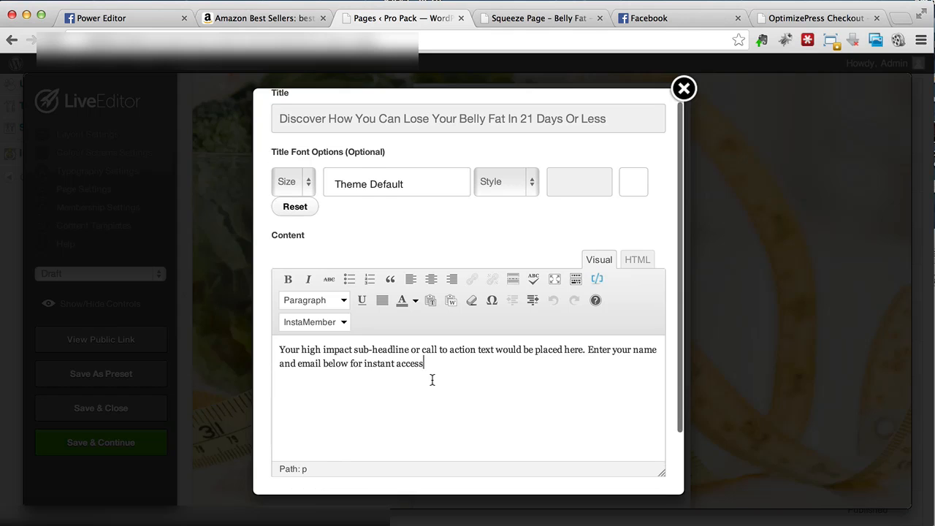
left_click_drag(582, 348, 275, 348)
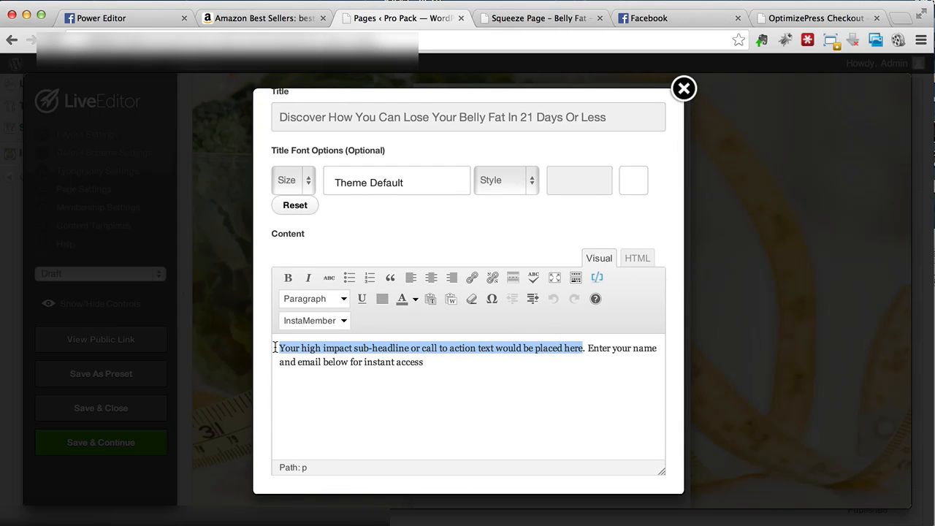
type("You can easily")
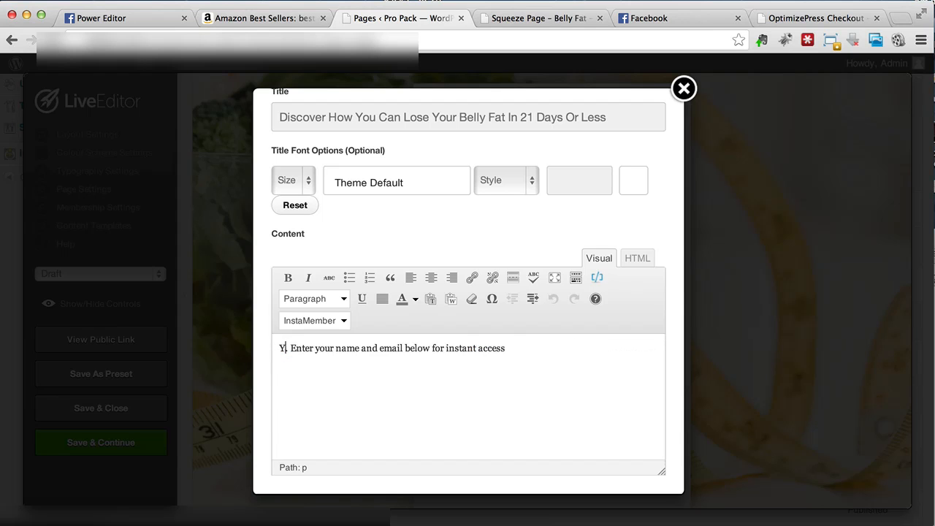
type(" lose")
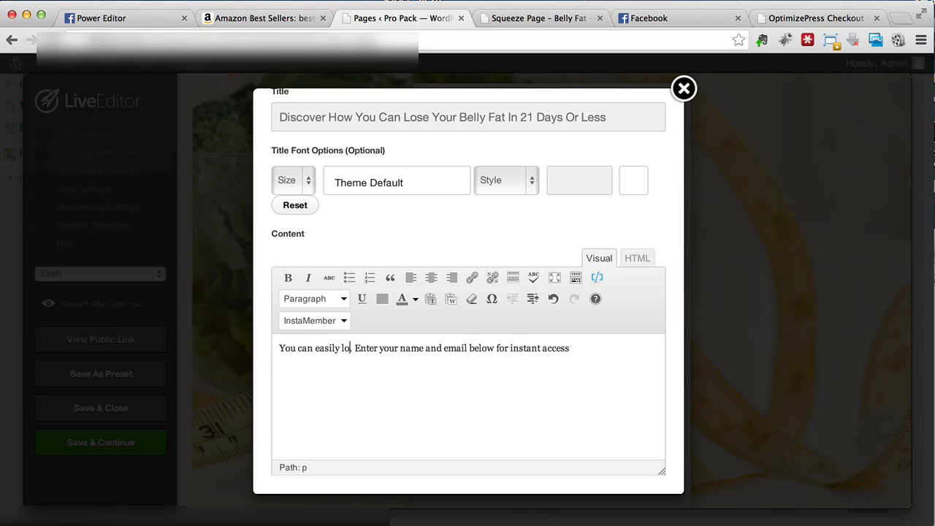
type(" all the fat around your belly by doing this simple 5-step techniques that has helped hundreds of people so far")
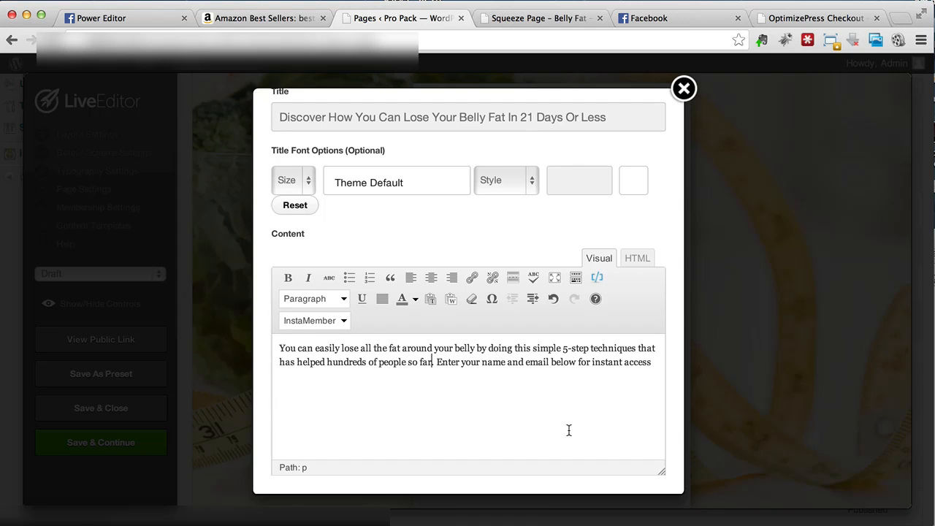
scroll(569, 430, "down", 1)
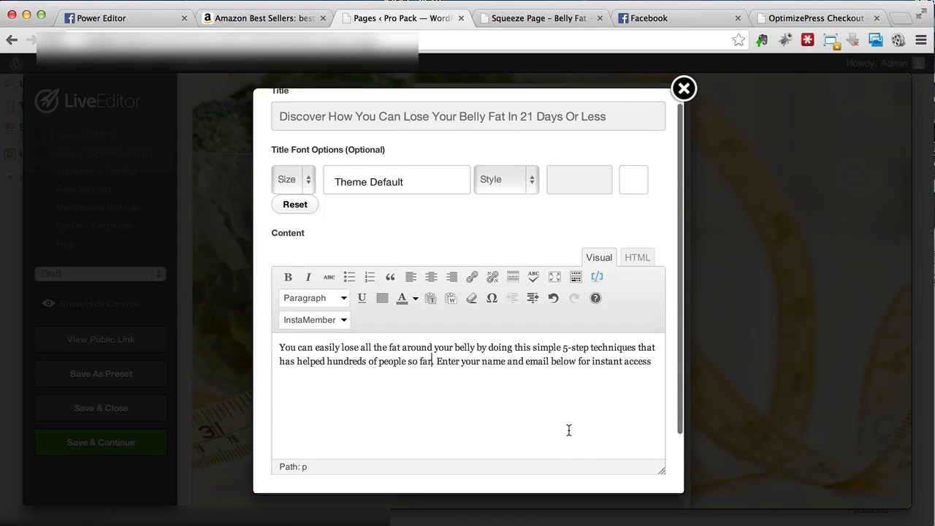
left_click(656, 358)
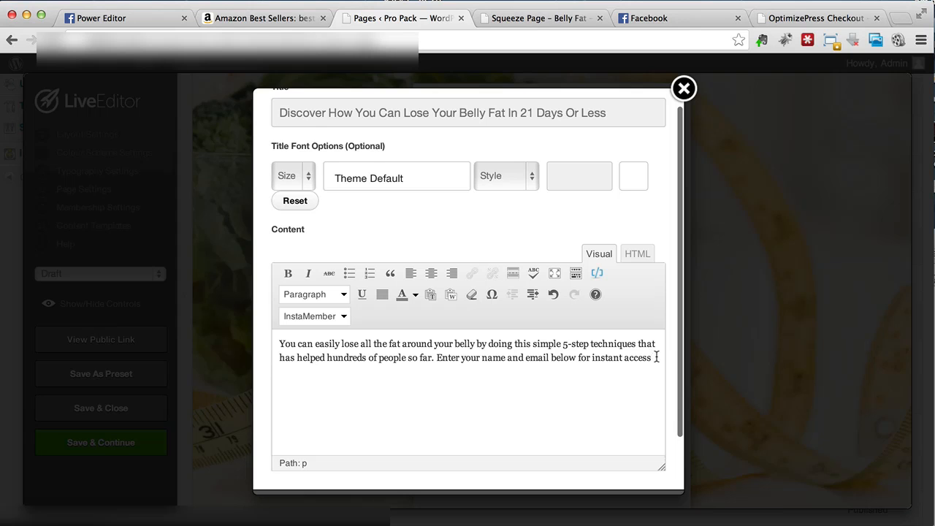
type(".")
scroll(652, 376, "down", 3)
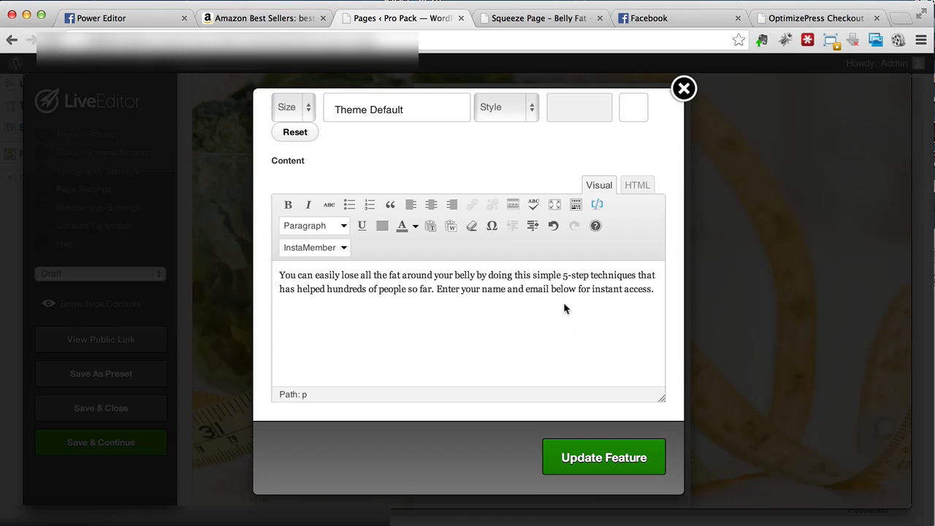
left_click(604, 457)
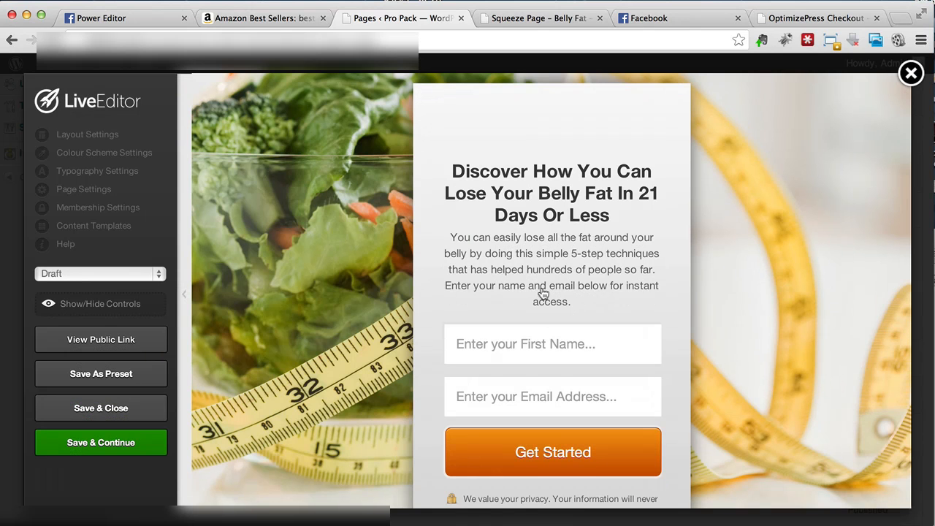
scroll(541, 290, "down", 2)
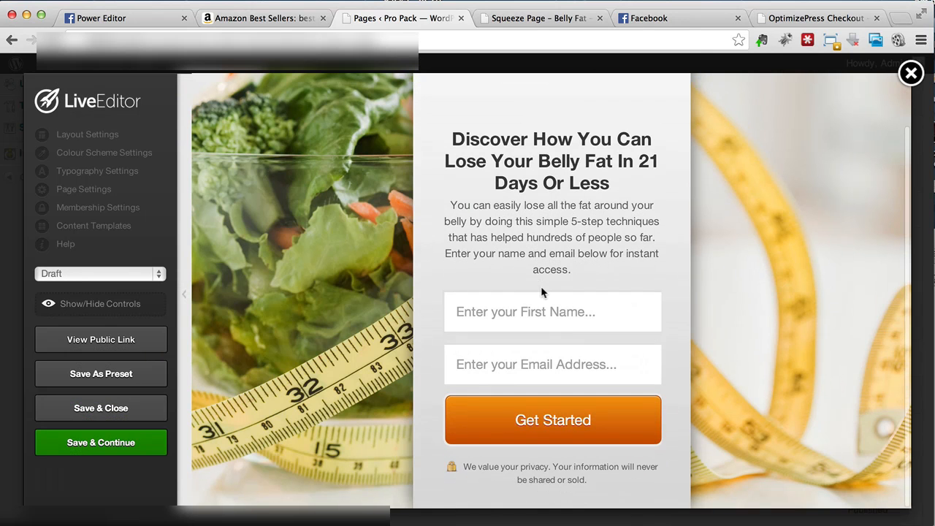
Keep the opt-in form on Custom Form integration and place the cursor in its empty HTML box.
left_click(601, 302)
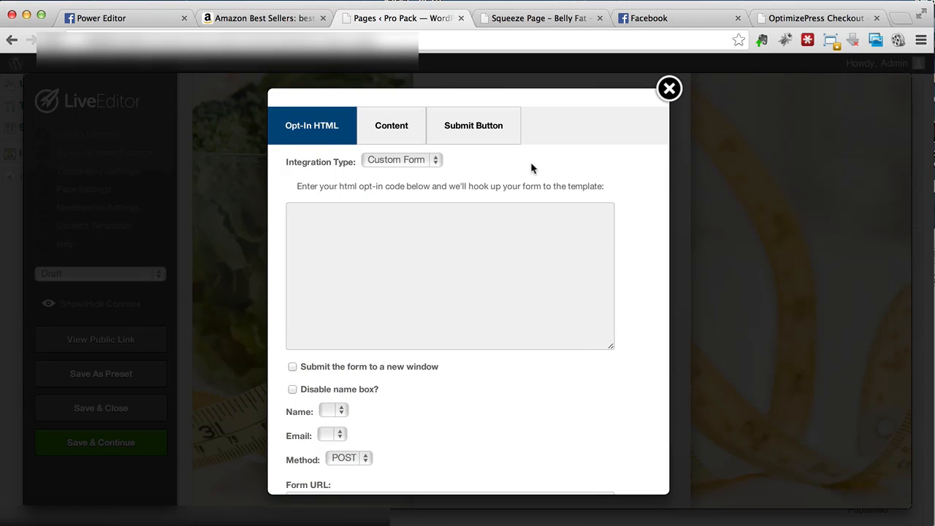
left_click(434, 166)
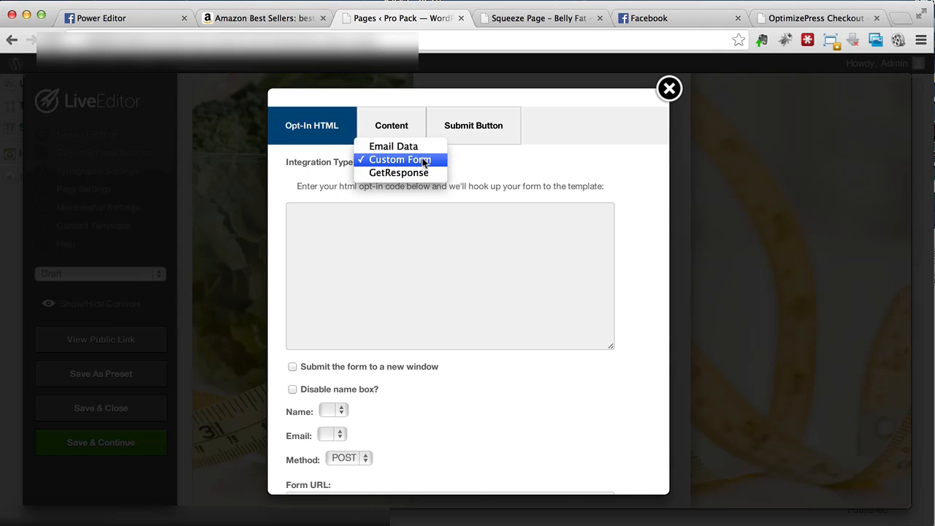
left_click(423, 162)
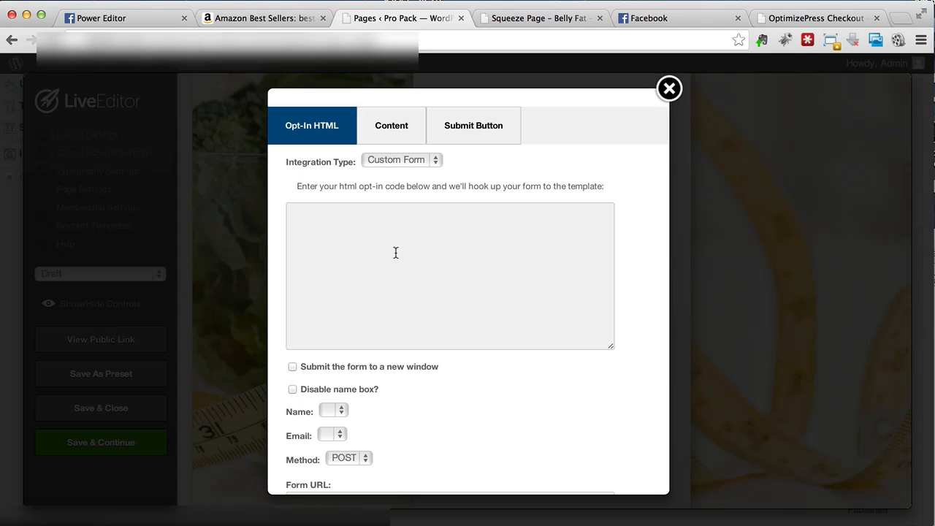
scroll(386, 269, "down", 5)
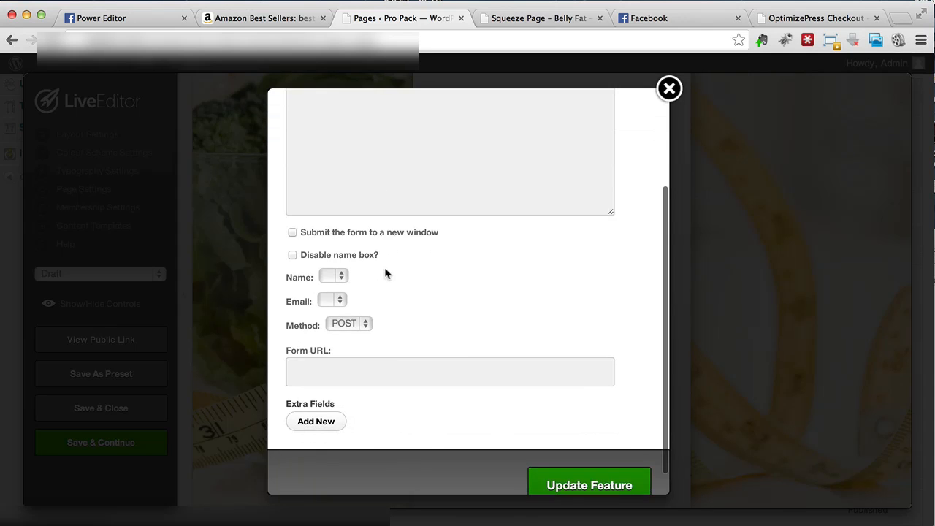
scroll(386, 271, "up", 3)
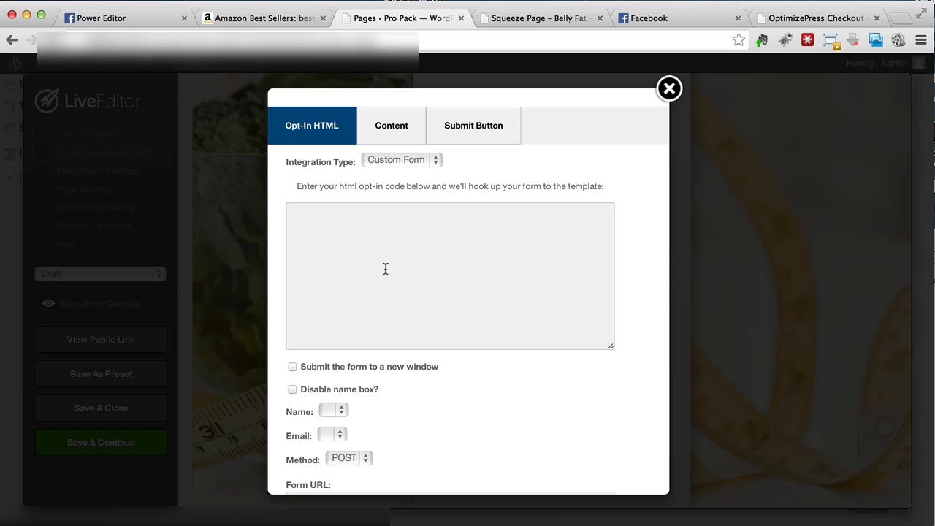
left_click(397, 266)
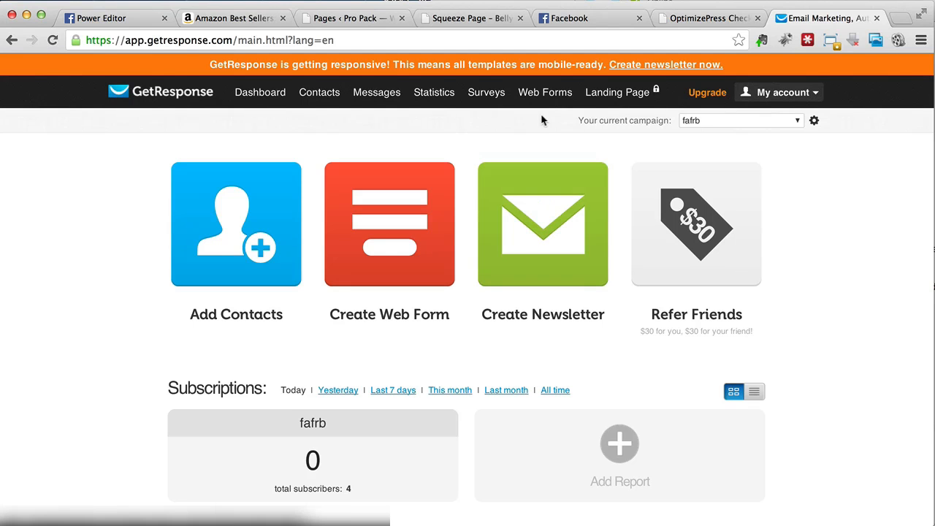
Create a new GetResponse web form from the Plain template and continue to its settings.
mouse_move(545, 104)
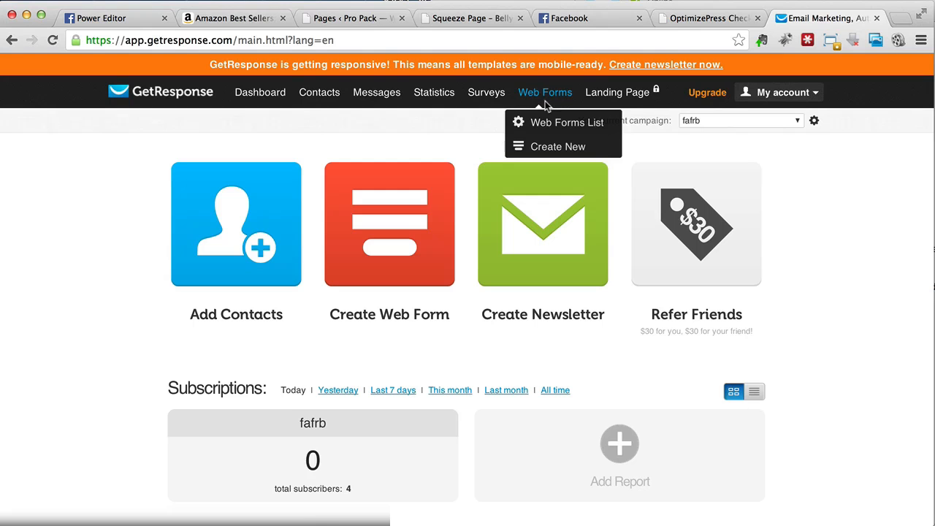
left_click(550, 145)
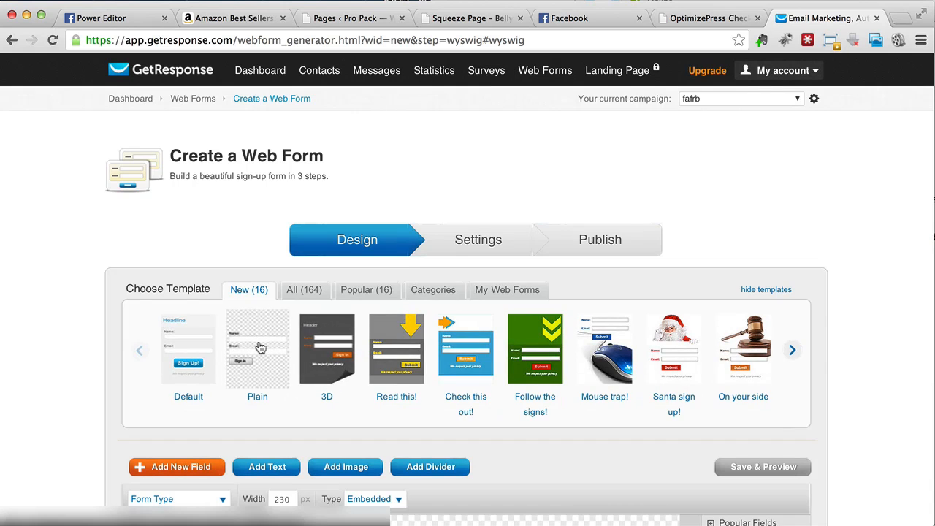
left_click(274, 347)
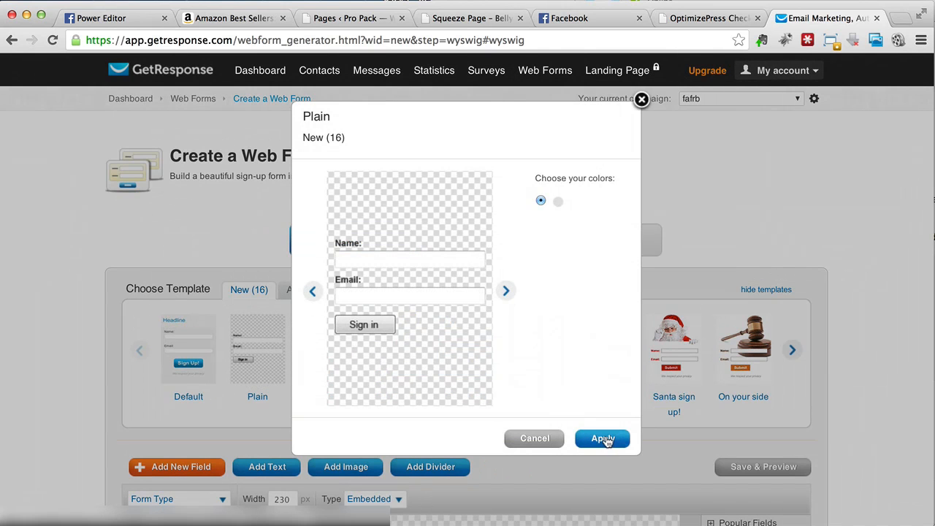
left_click(606, 440)
scroll(661, 307, "down", 5)
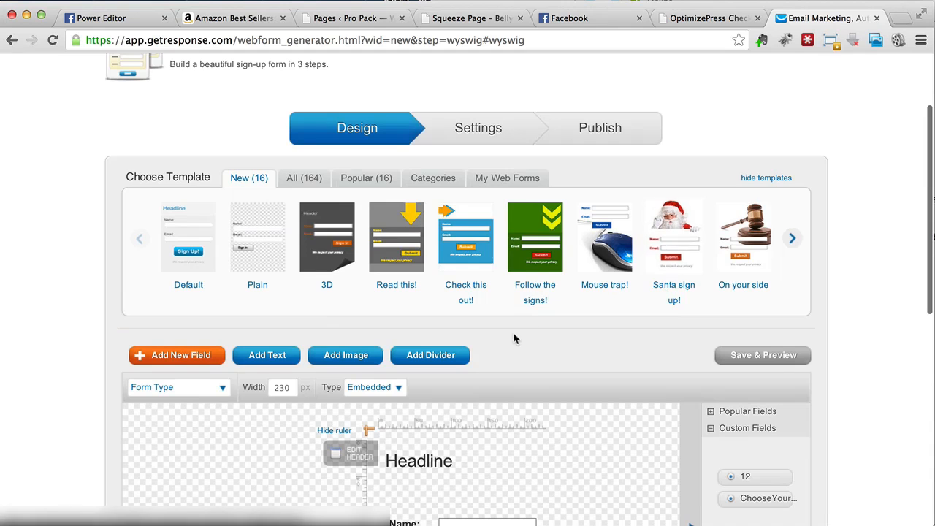
scroll(506, 342, "down", 10)
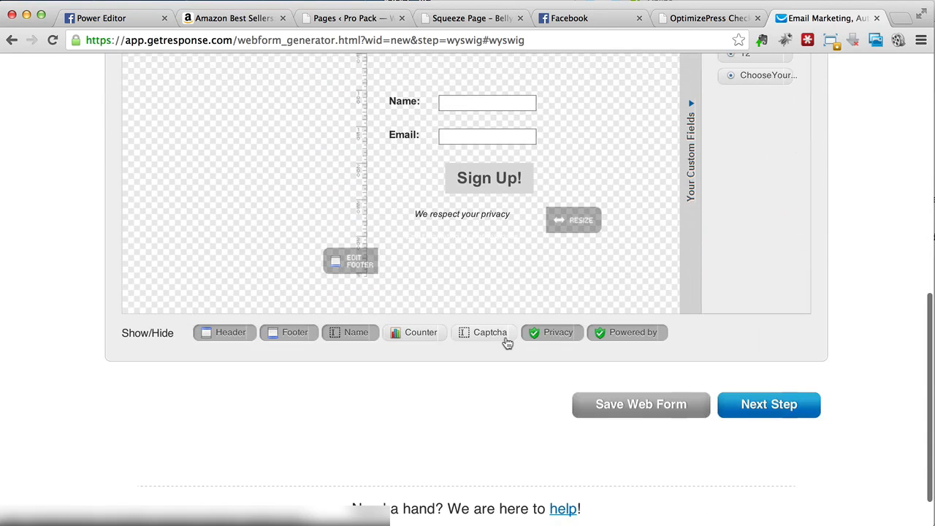
left_click(776, 421)
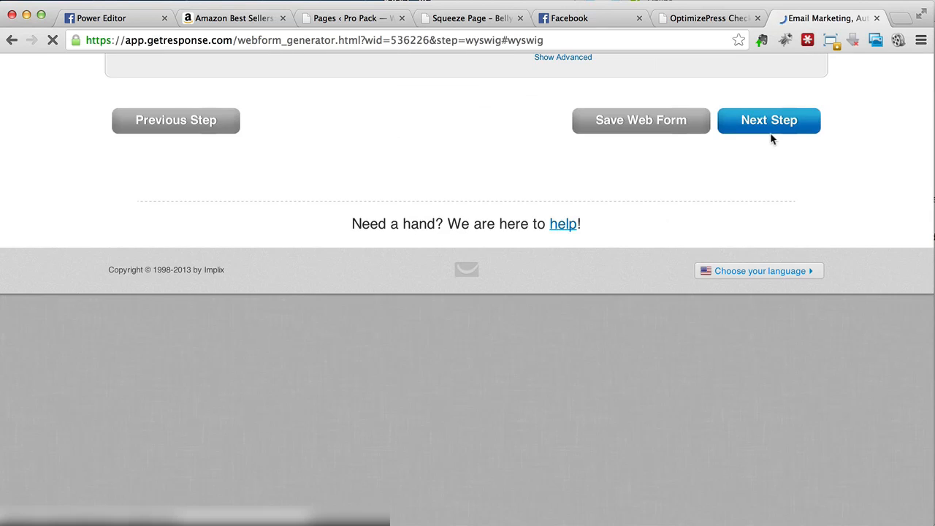
Select the Custom Thank-you page option in the web form's settings.
scroll(714, 285, "down", 3)
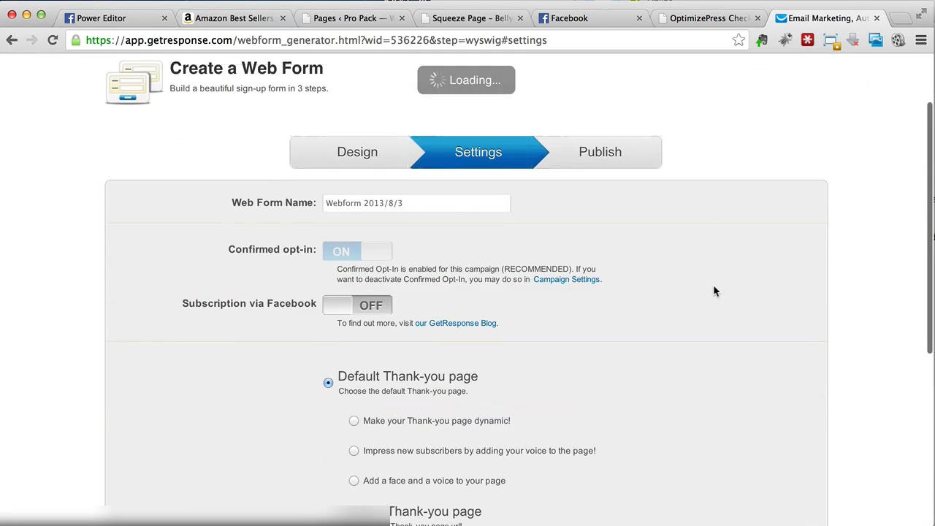
scroll(714, 290, "down", 2)
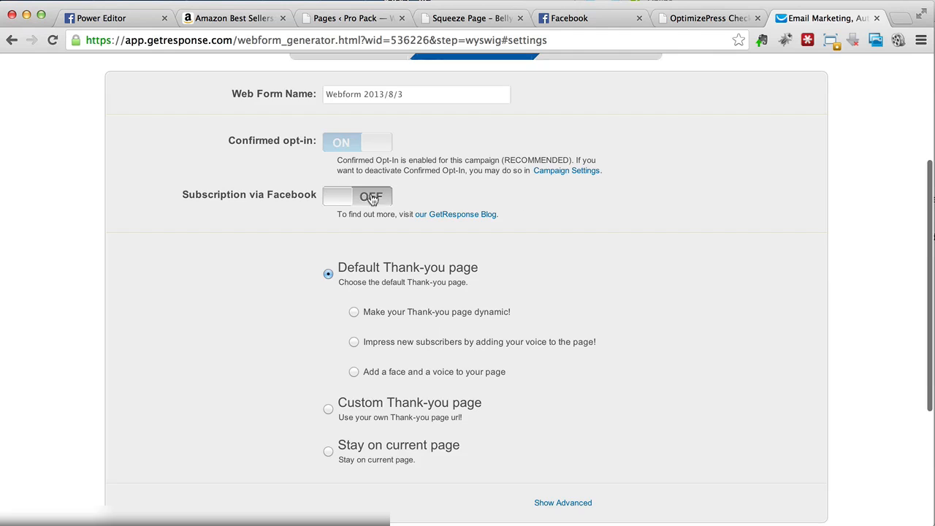
scroll(523, 203, "down", 3)
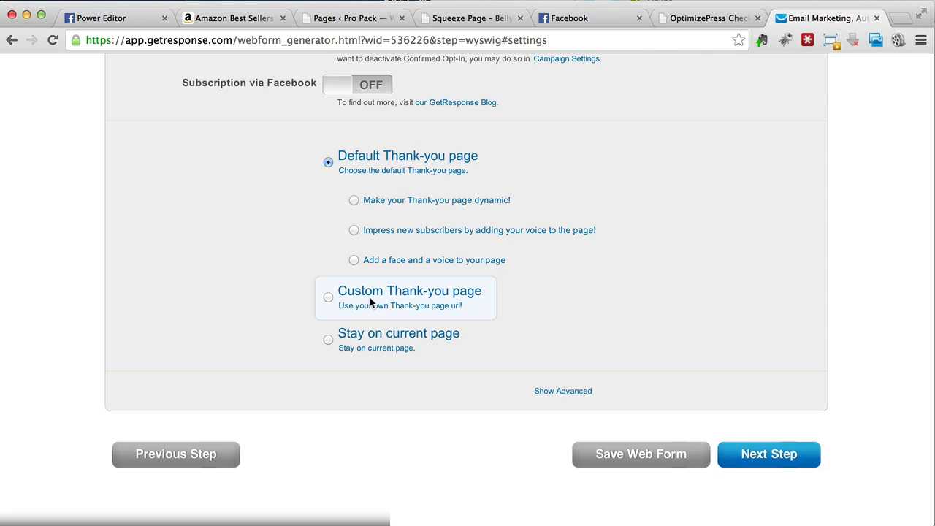
left_click(329, 298)
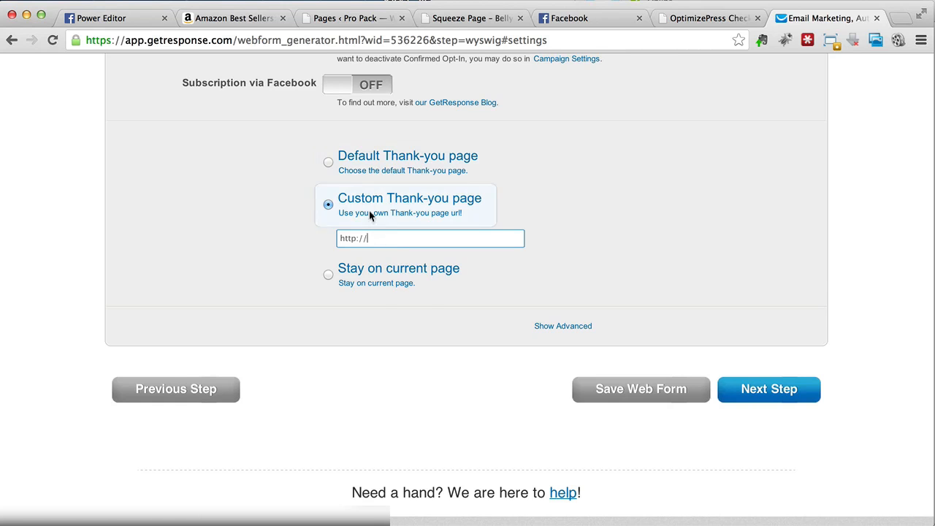
left_click(369, 166)
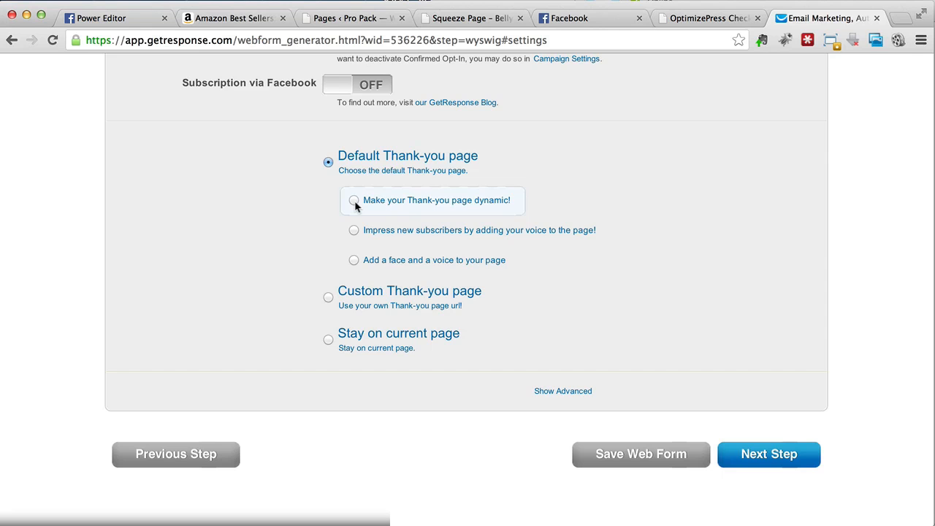
left_click(373, 296)
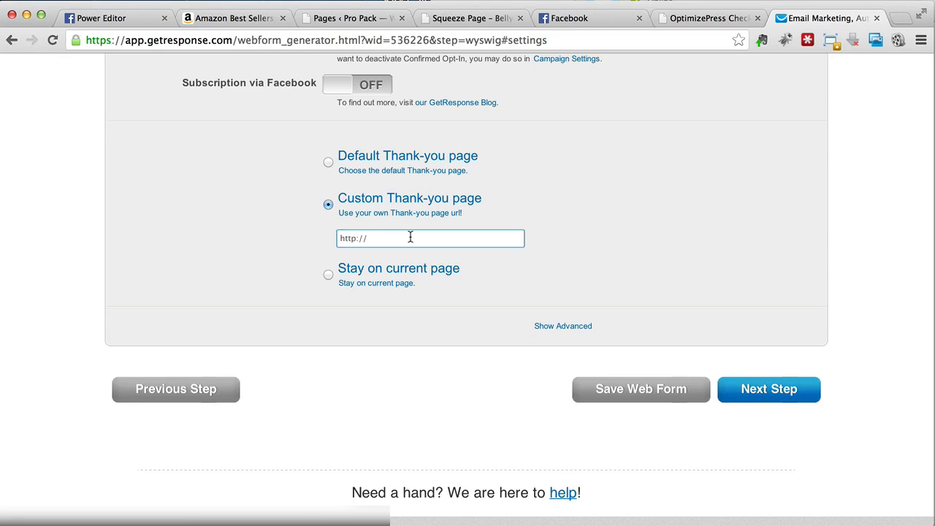
left_click(328, 205)
type("google.com/")
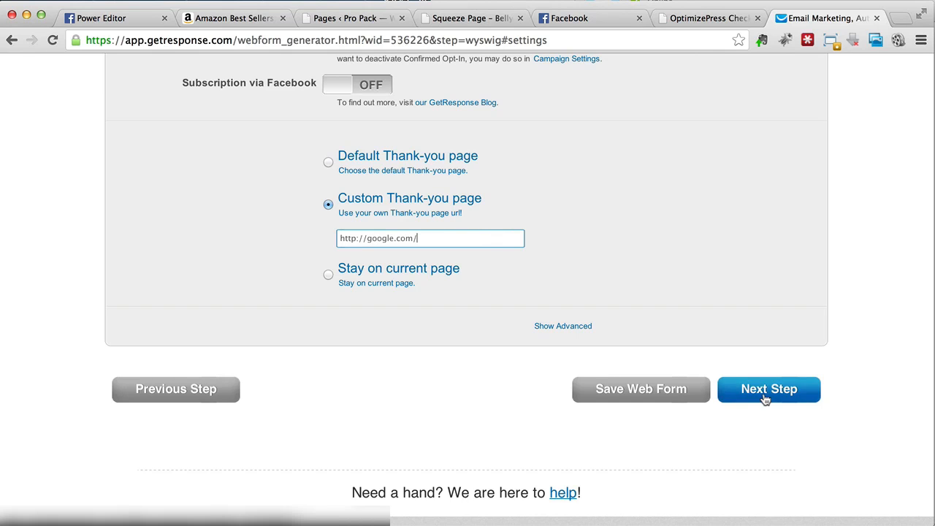
left_click(679, 402)
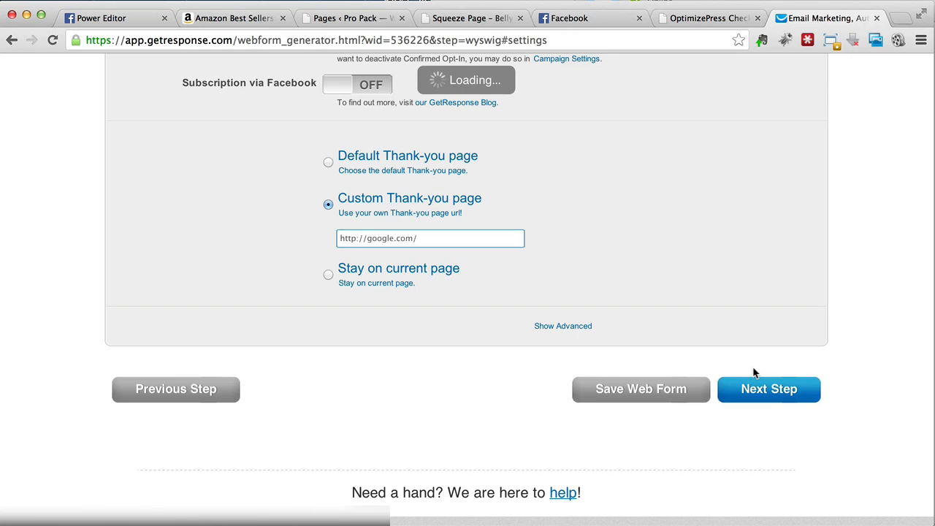
Reveal the web form's HTML embed code and copy all of it to the clipboard.
left_click(741, 393)
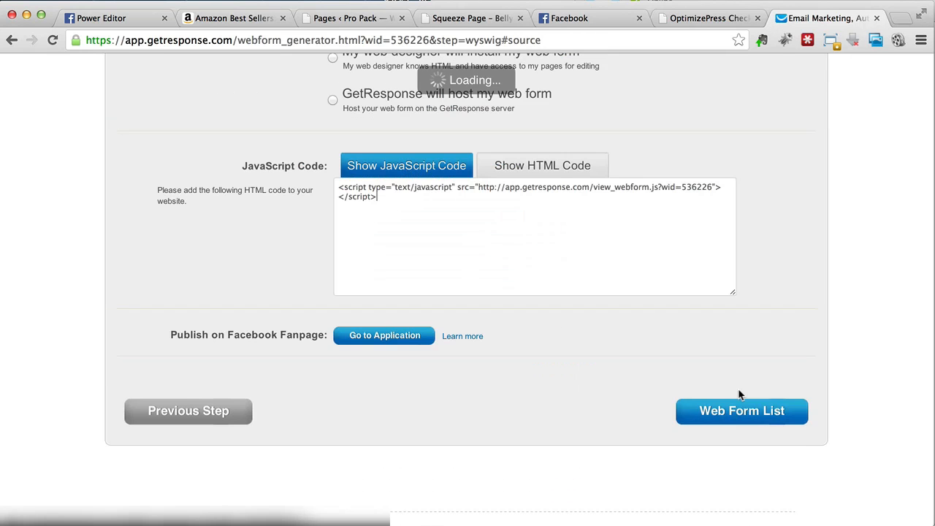
left_click(542, 177)
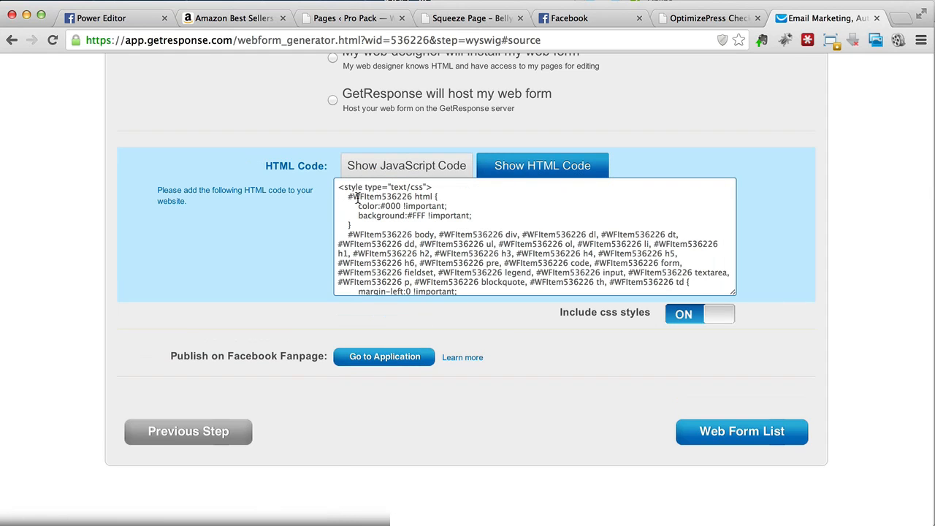
left_click_drag(339, 187, 505, 465)
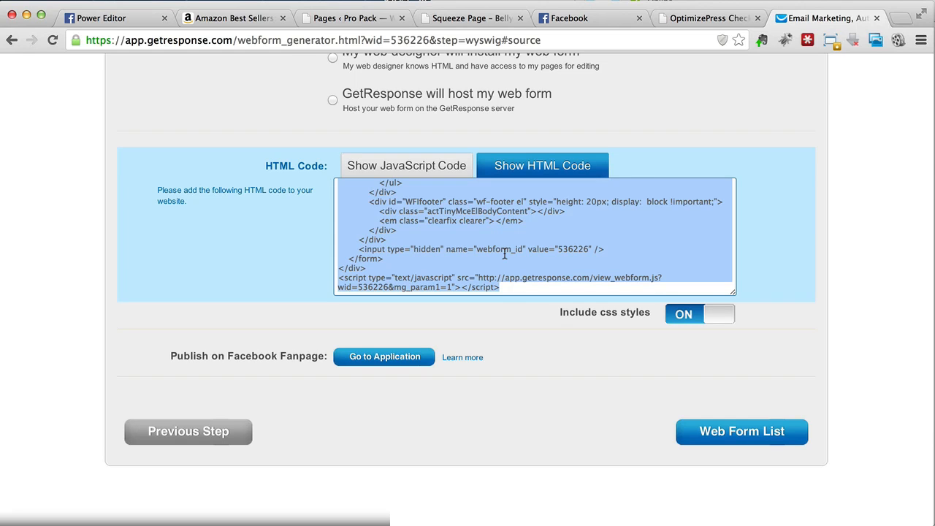
right_click(504, 251)
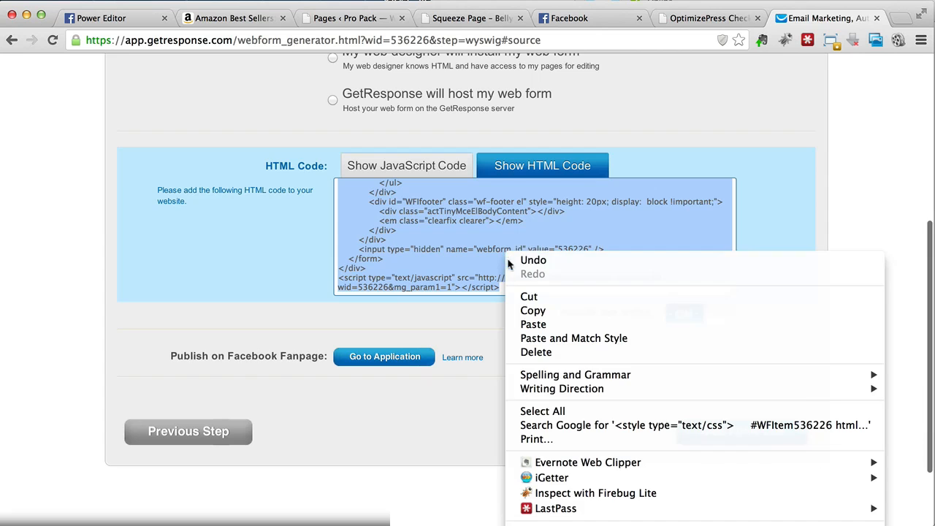
left_click(540, 312)
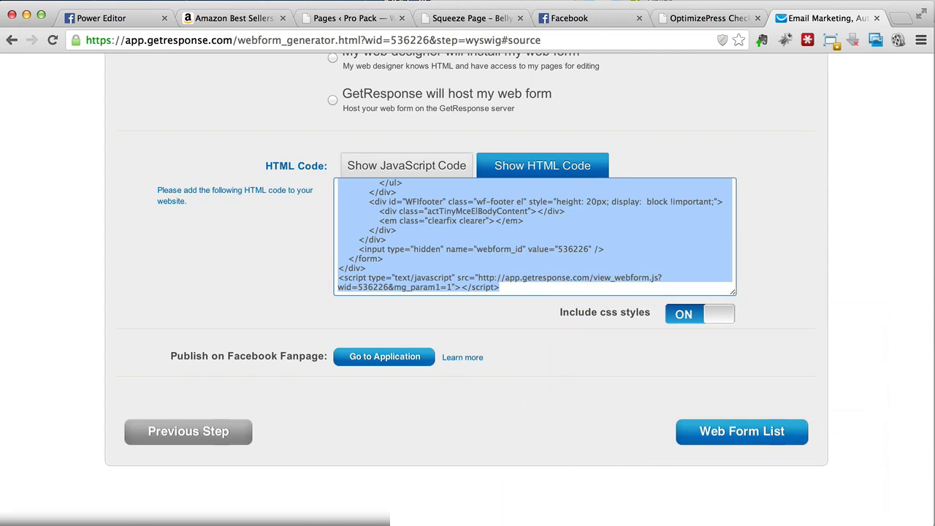
left_click(679, 18)
Return to the opt-in dialog and keep Custom Form as the integration type.
left_click(474, 18)
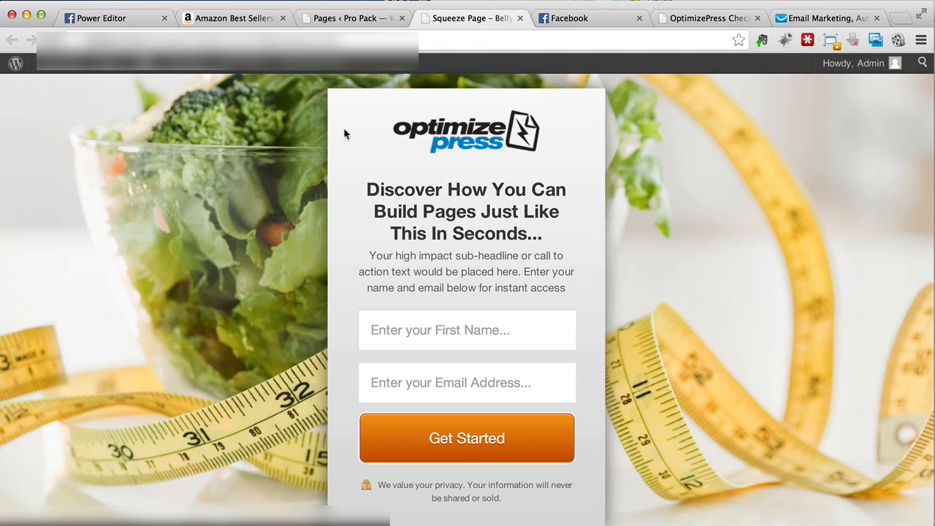
left_click(360, 17)
right_click(395, 233)
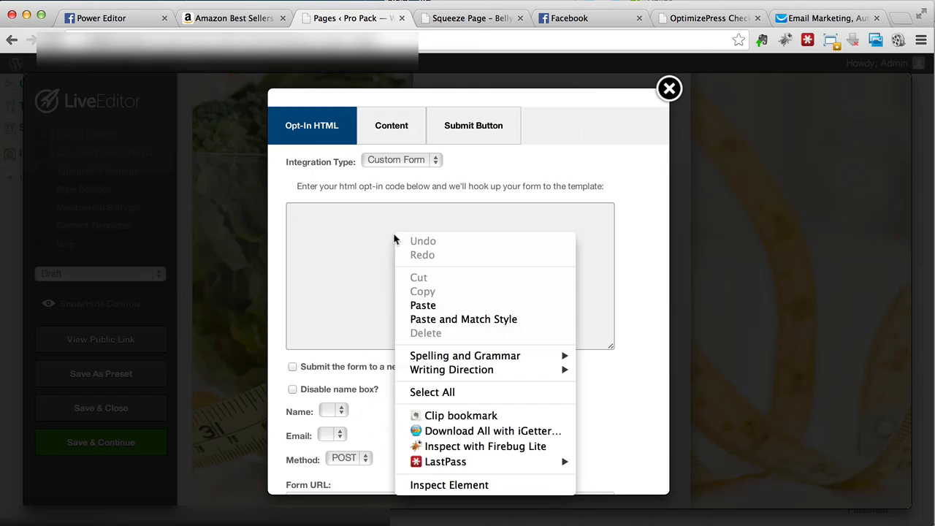
left_click(393, 164)
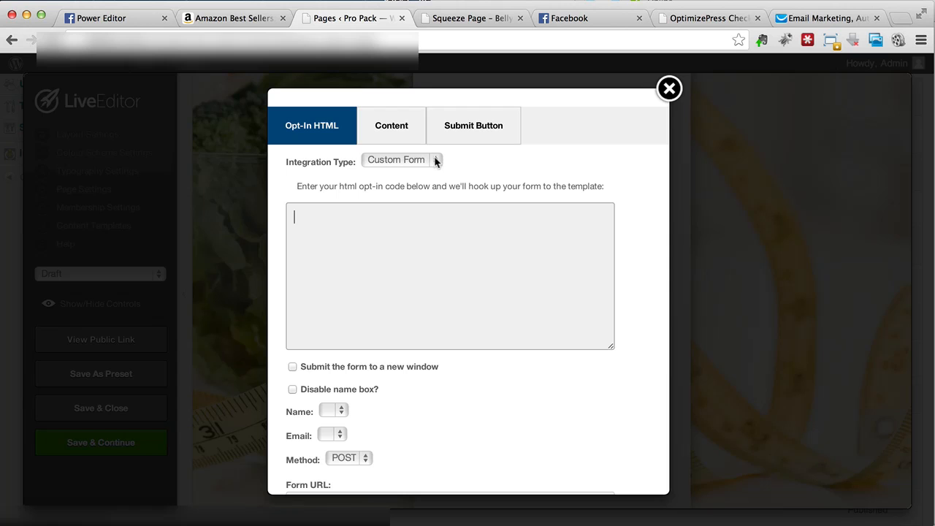
left_click(422, 161)
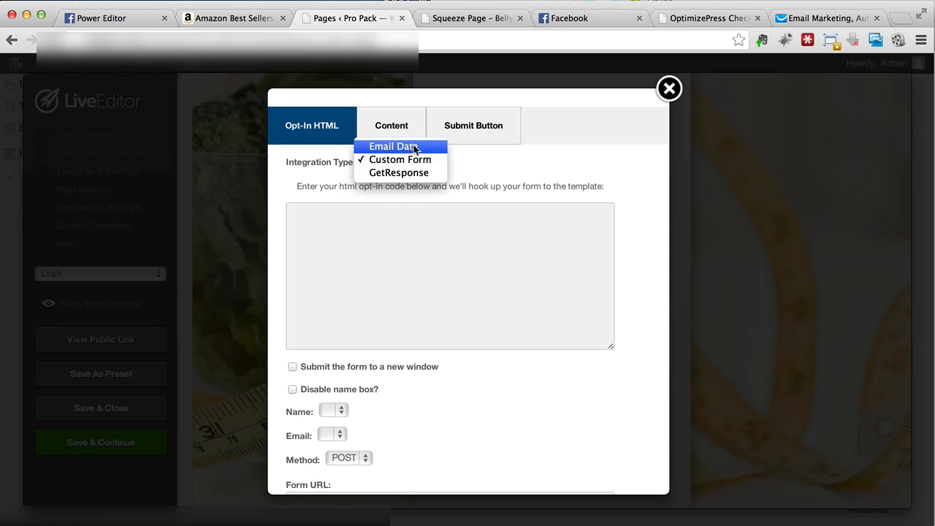
left_click(395, 173)
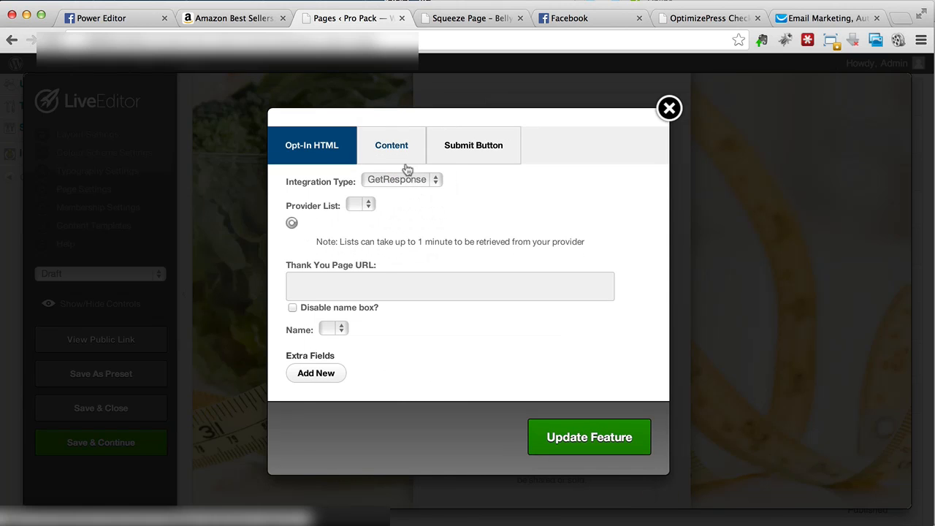
left_click(405, 177)
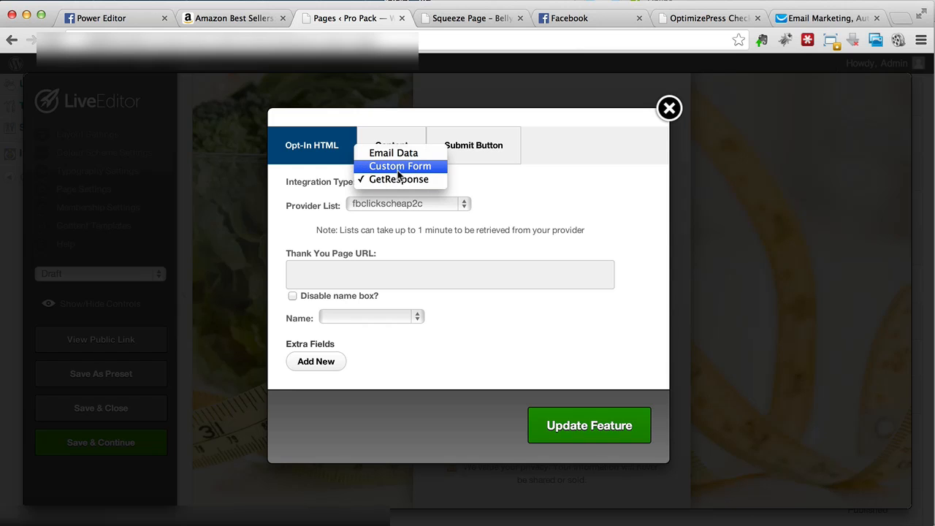
left_click(399, 167)
Paste the GetResponse code into the opt-in HTML box and enable 'Submit the form to a new window'.
left_click(388, 299)
right_click(388, 299)
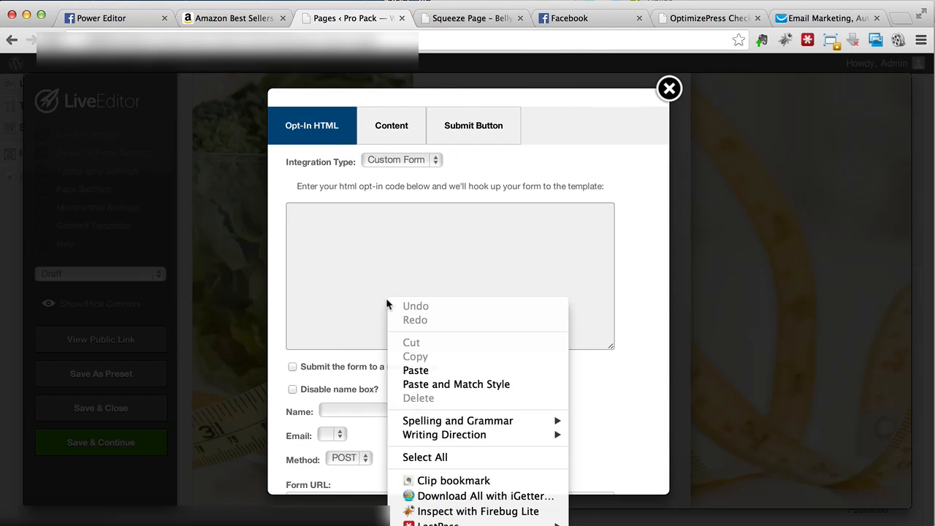
left_click(414, 371)
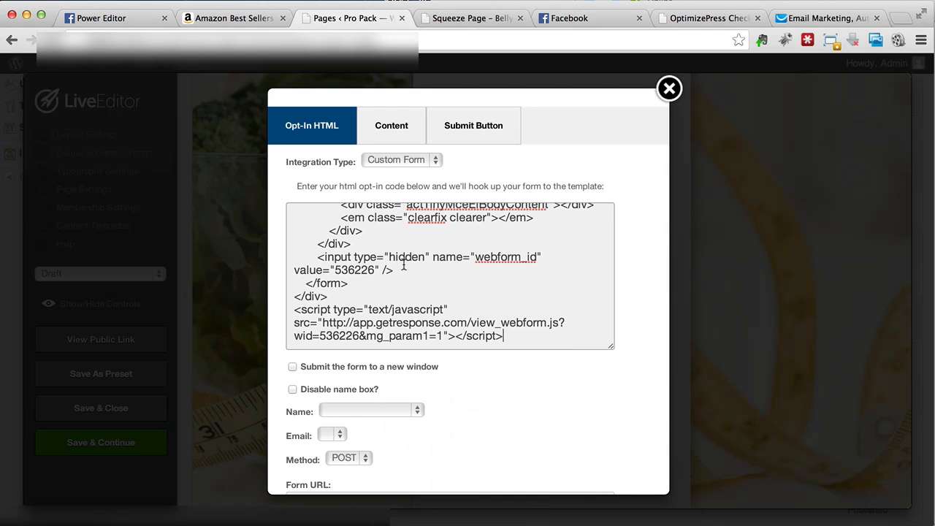
scroll(403, 266, "down", 2)
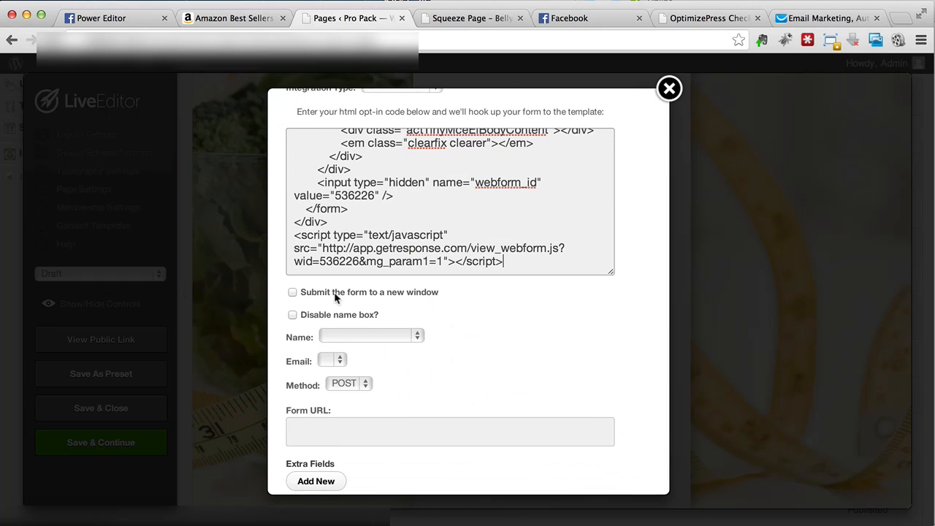
left_click(336, 294)
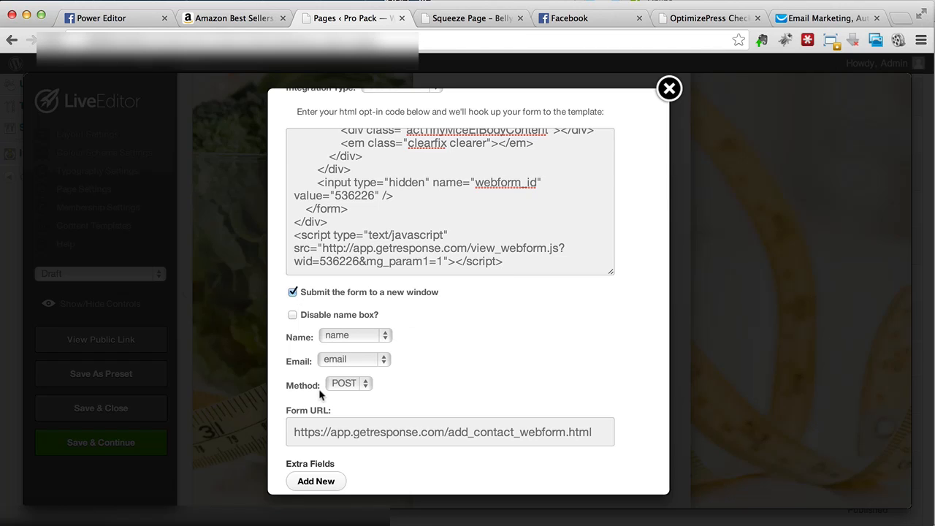
scroll(319, 395, "down", 3)
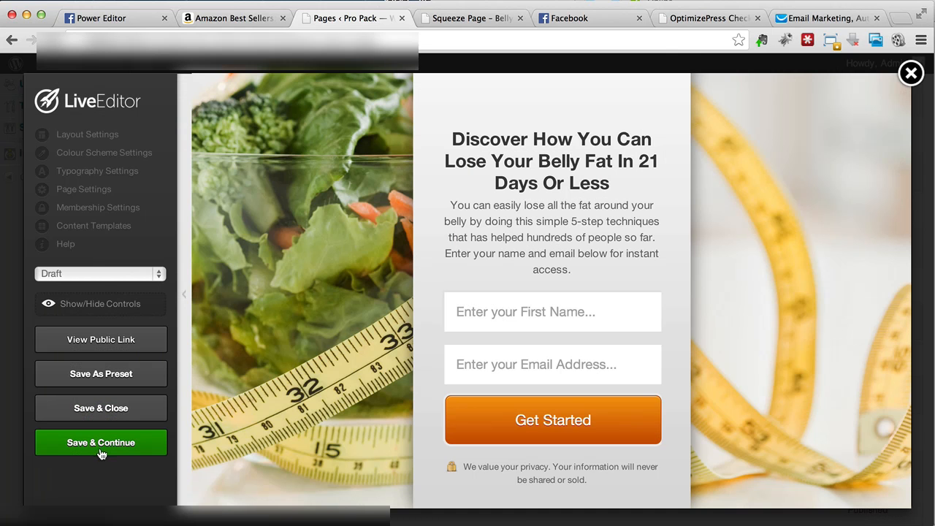
Save the squeeze page and preview the saved version.
left_click(101, 447)
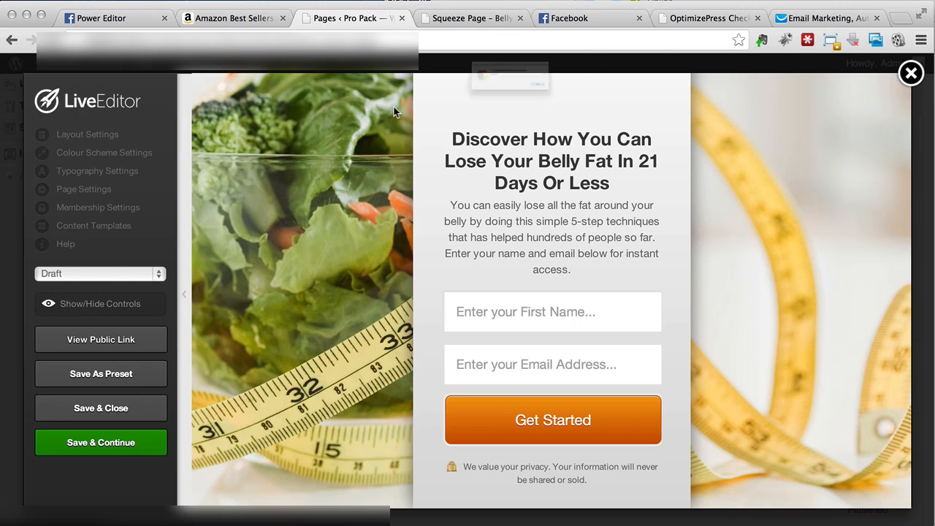
left_click(614, 108)
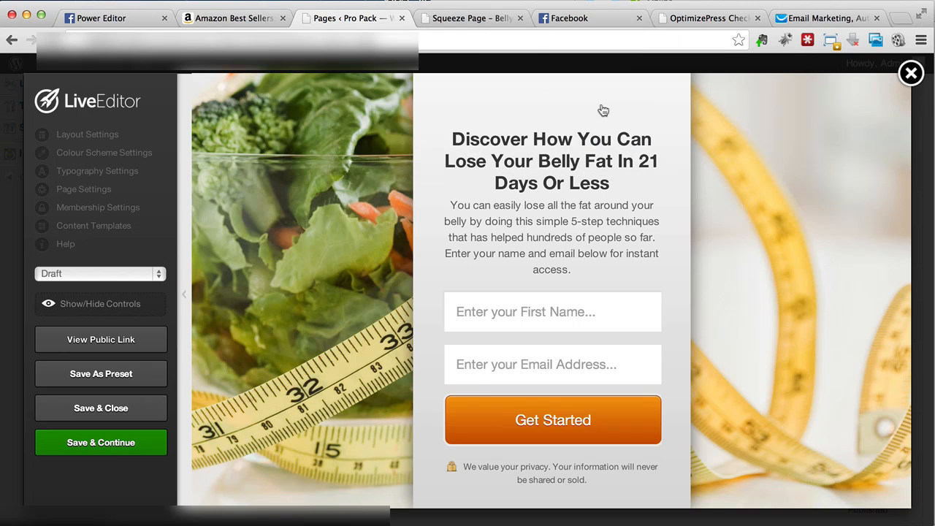
left_click(466, 23)
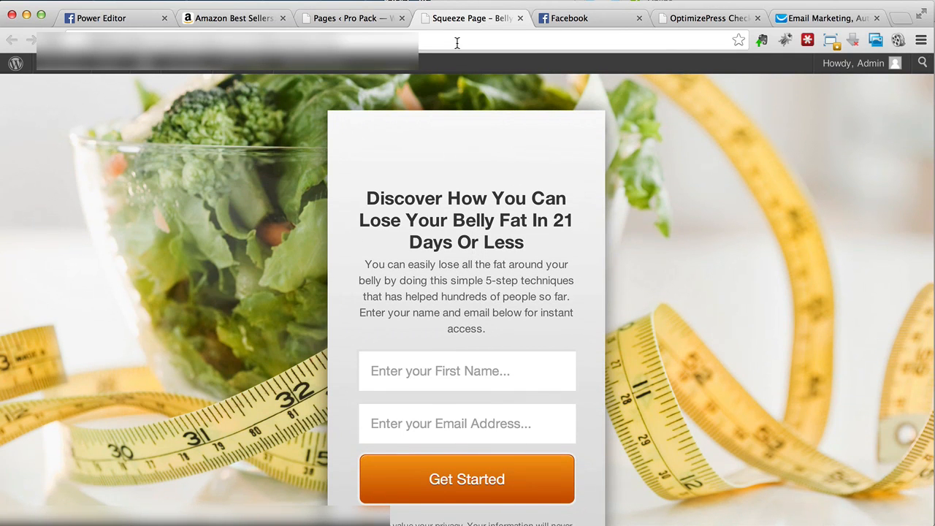
left_click(371, 20)
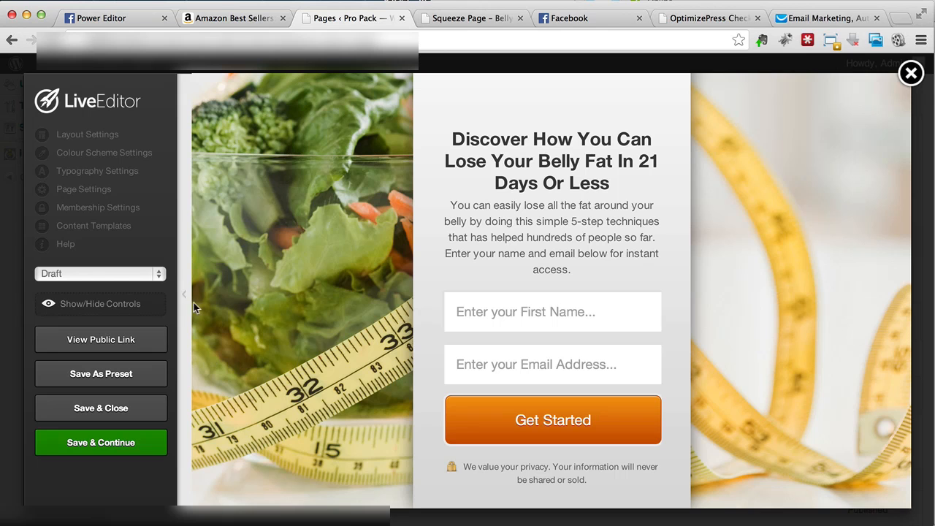
Set the page status to Publish and open its public link in a new tab.
left_click(139, 276)
left_click(127, 287)
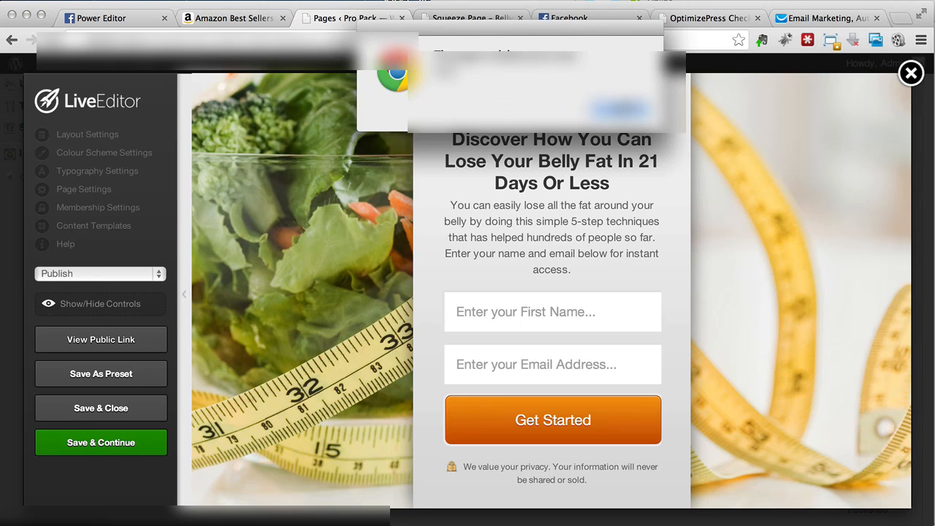
left_click(521, 18)
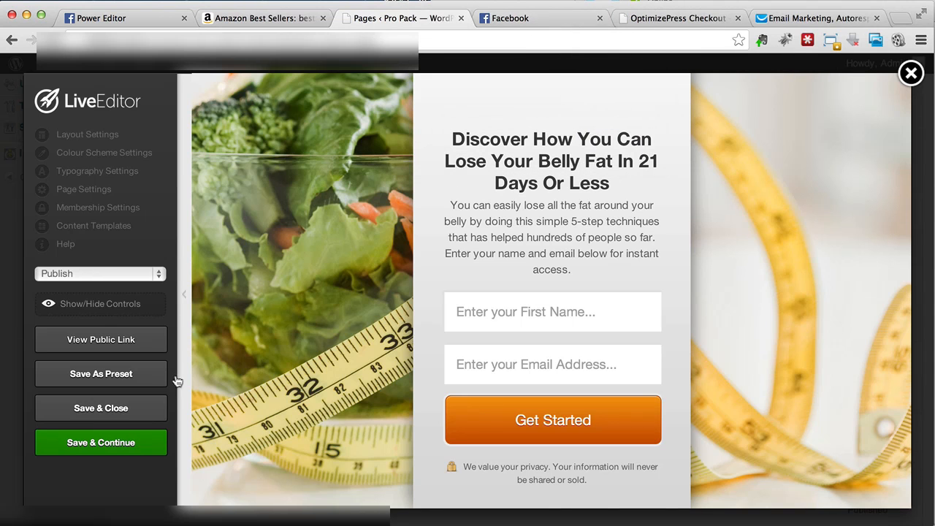
right_click(126, 341)
left_click(191, 344)
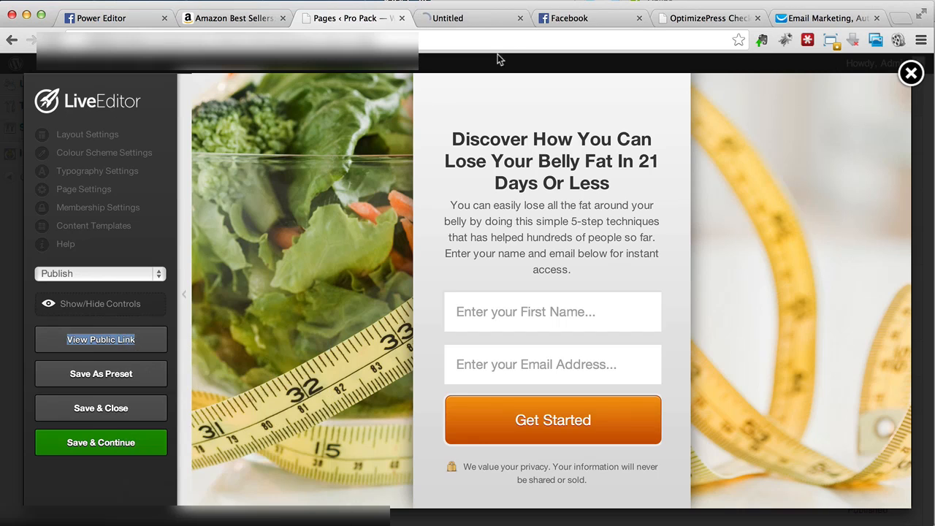
left_click(494, 28)
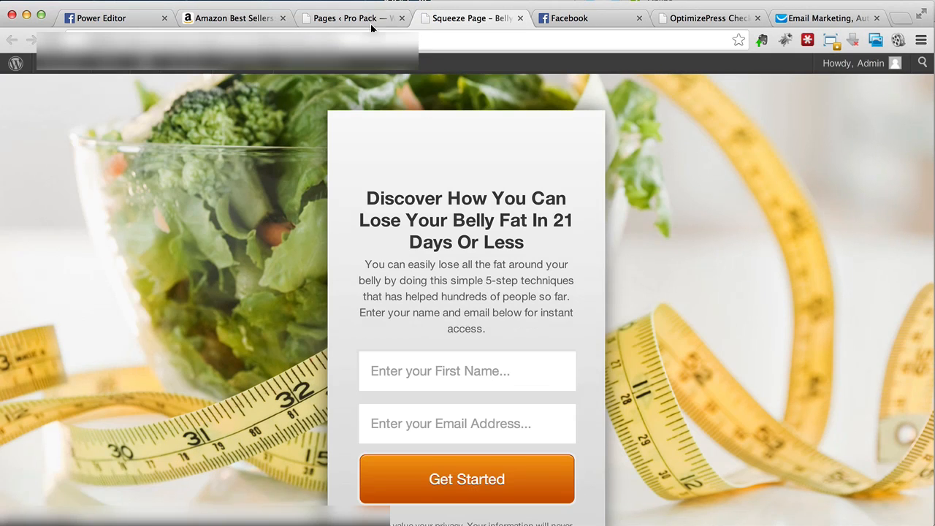
left_click(371, 23)
Leave the LiveEditor for the Pages list, confirming navigation away.
left_click(173, 41)
key("Return")
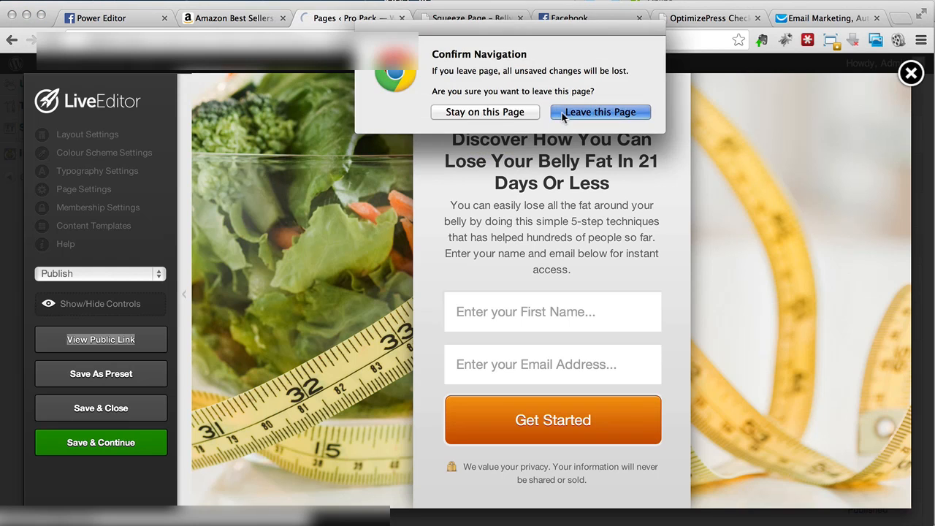
left_click(562, 111)
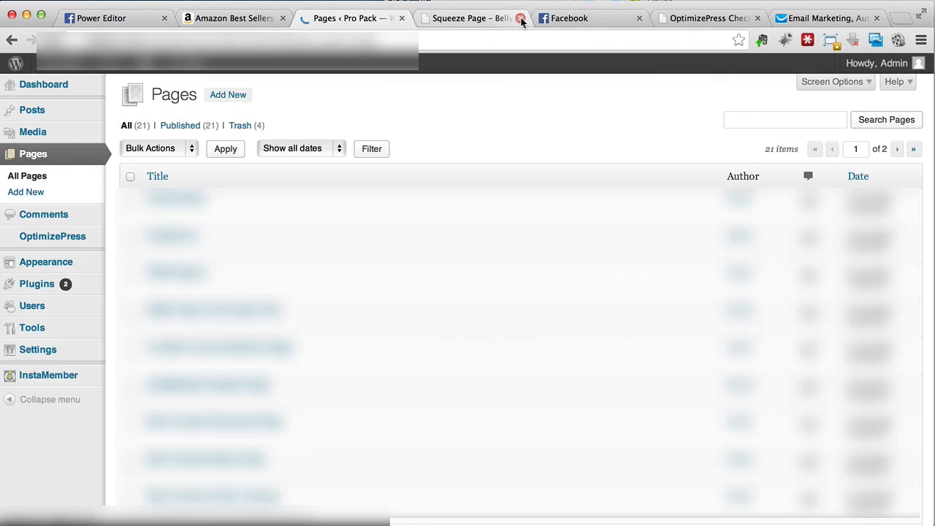
Find 'belly fat' in Pages, view Squeeze Page – Belly Fat live, and copy its address.
scroll(344, 329, "down", 1)
scroll(344, 329, "up", 1)
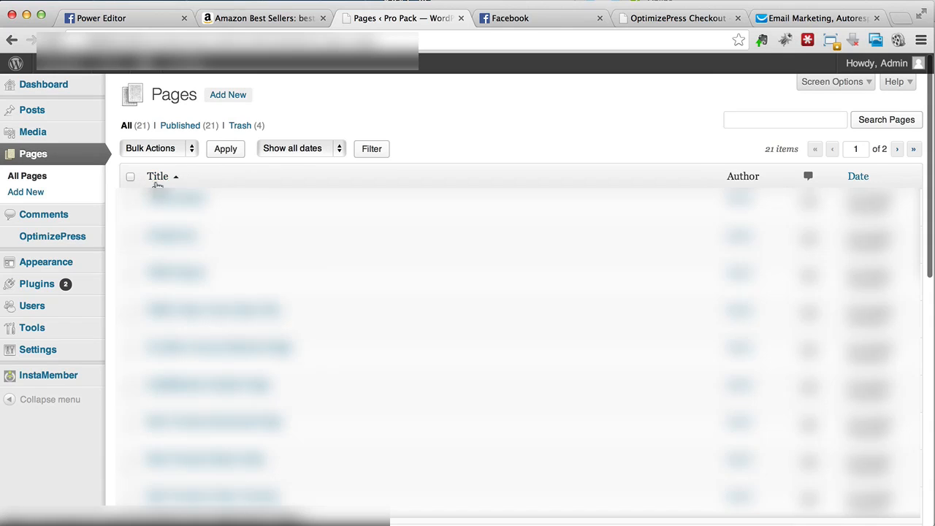
left_click(784, 119)
type("belly fat")
left_click(874, 123)
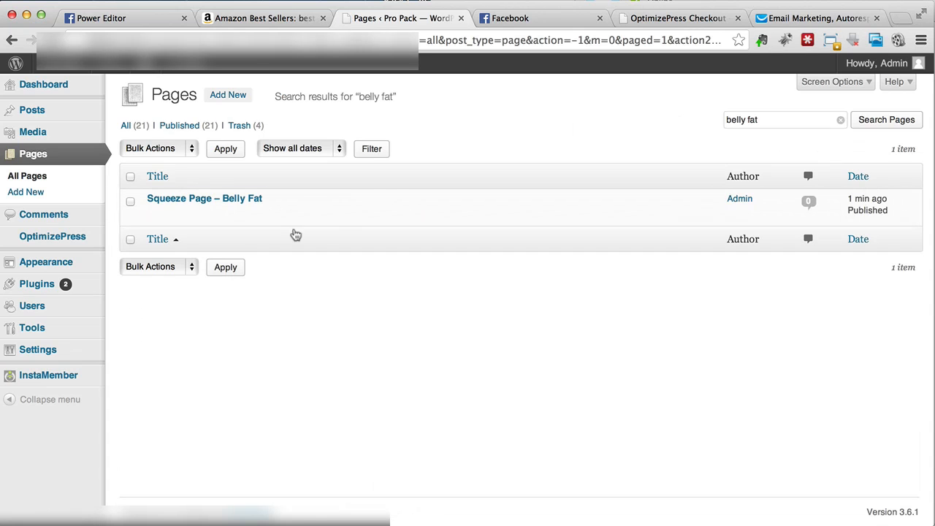
left_click(261, 217)
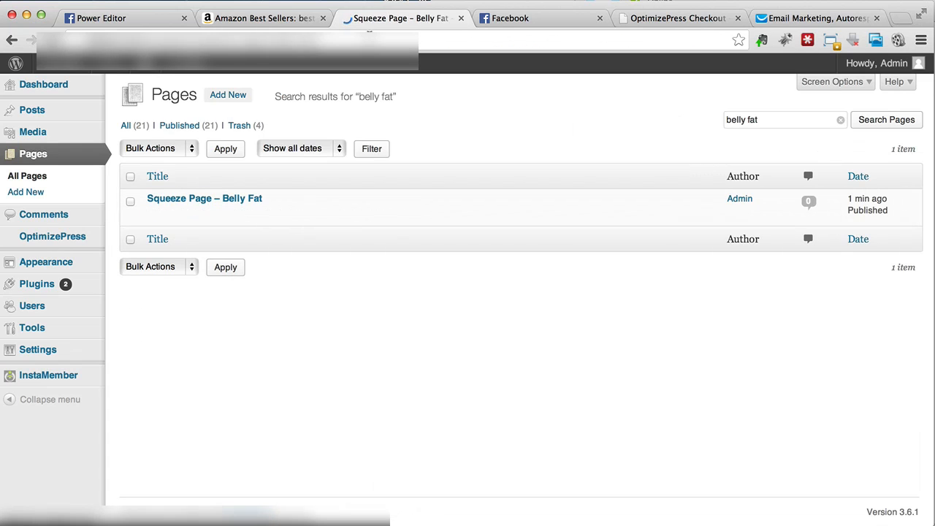
right_click(372, 42)
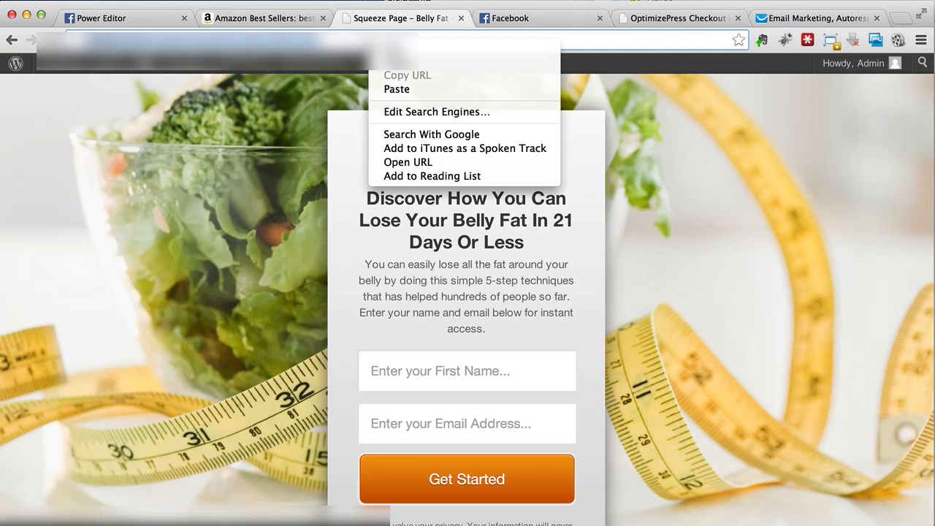
left_click(407, 63)
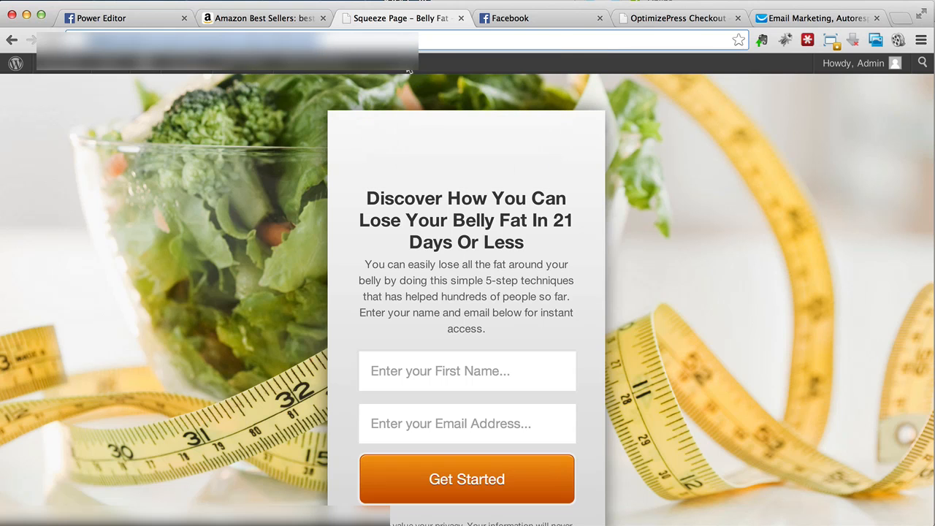
Find the Static HTML: iframe tabs app via Facebook search and start adding it to a Page.
left_click(508, 20)
left_click(391, 69)
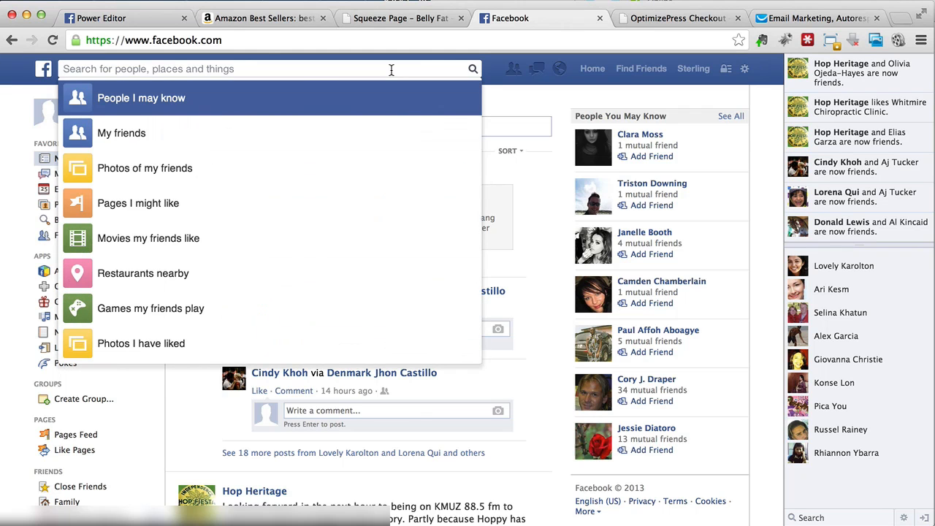
type("iframe")
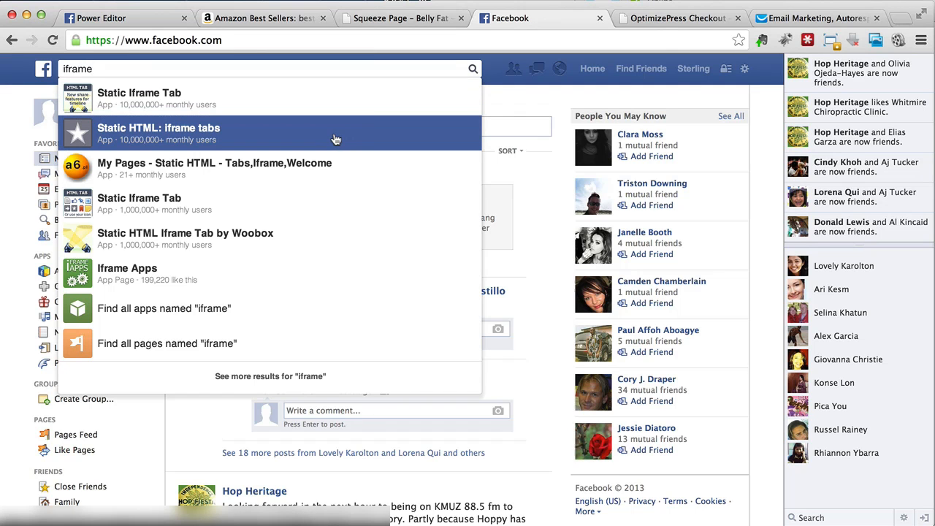
left_click(335, 139)
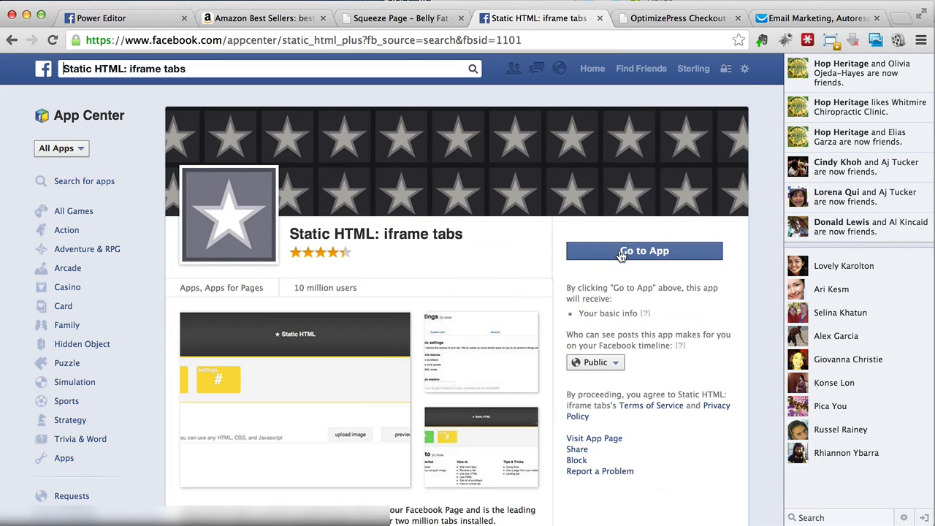
left_click(621, 251)
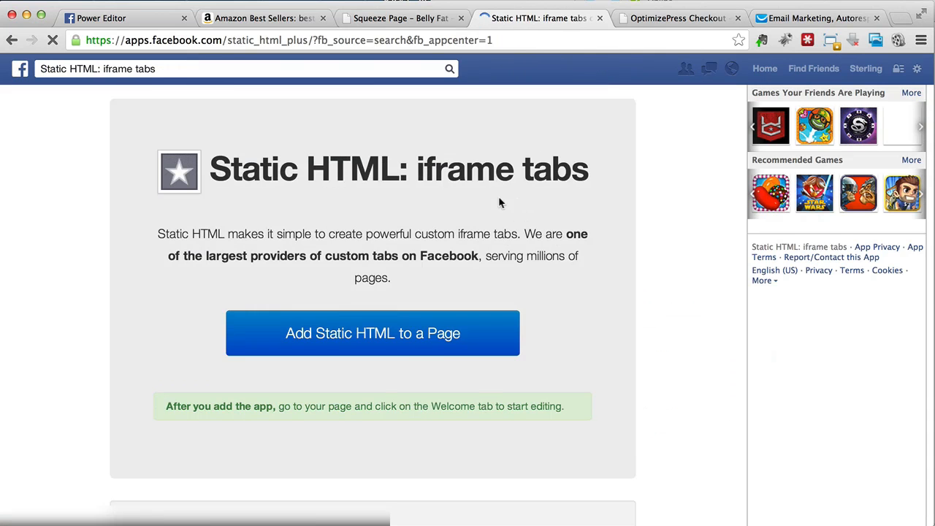
left_click(371, 346)
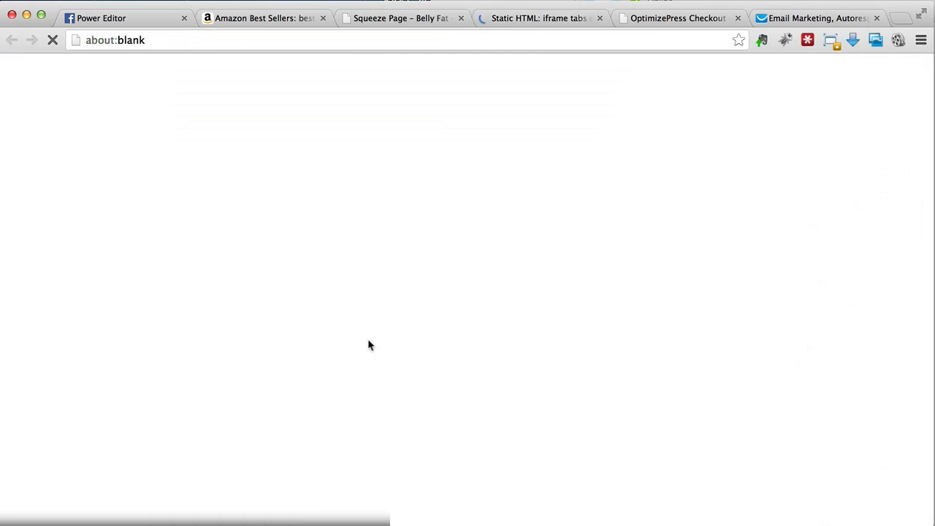
left_click(262, 241)
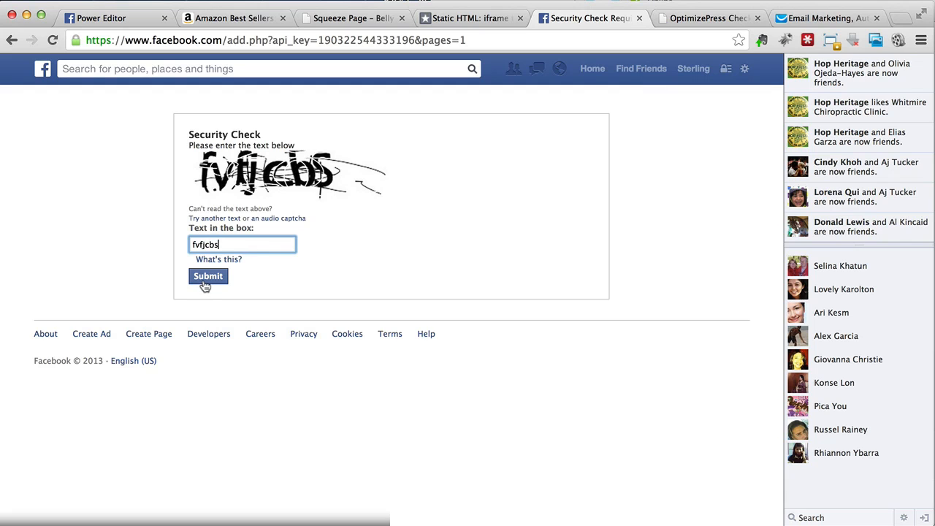
Pass the security check, skip the profile picture, and open the new Welcome tab for editing.
left_click(225, 282)
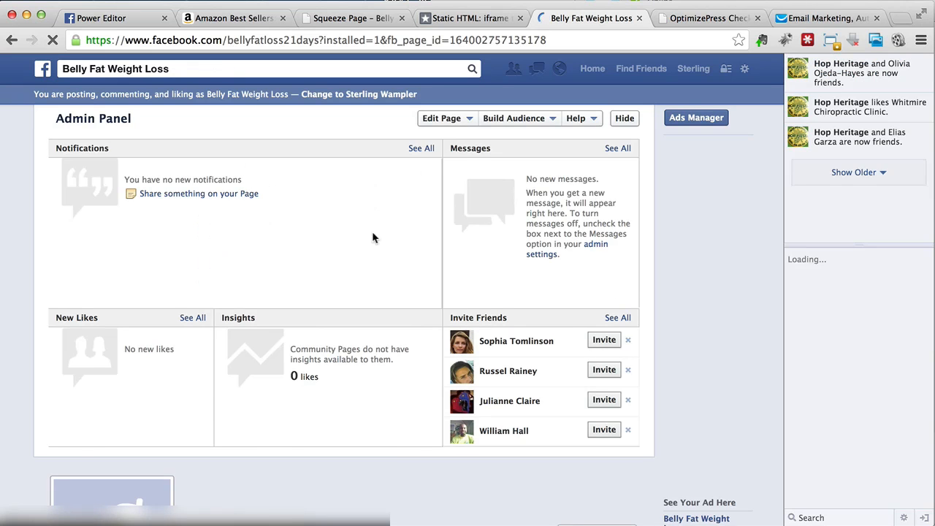
scroll(373, 234, "down", 3)
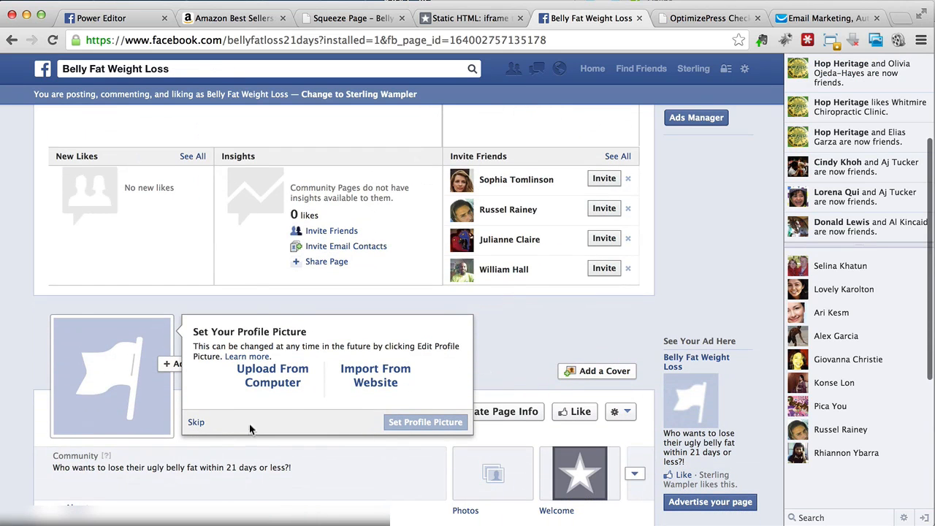
left_click(195, 423)
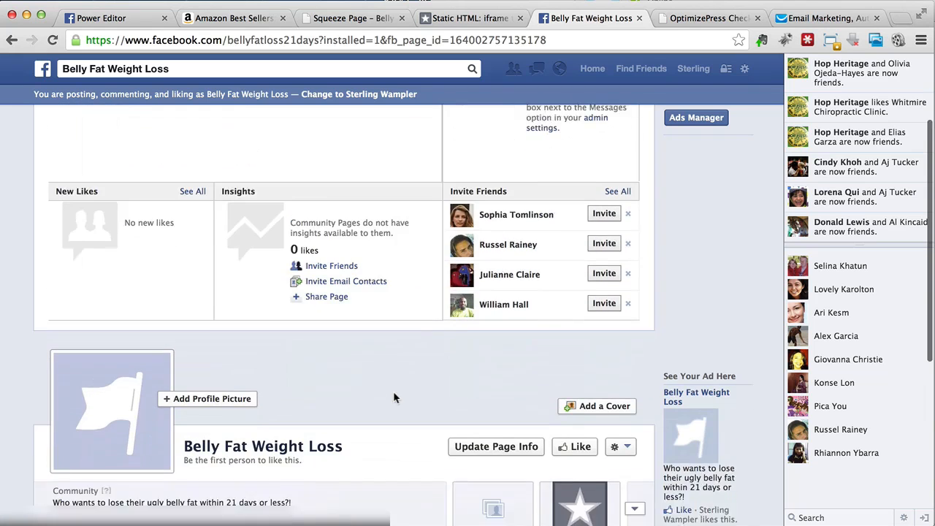
scroll(394, 393, "down", 3)
left_click(585, 404)
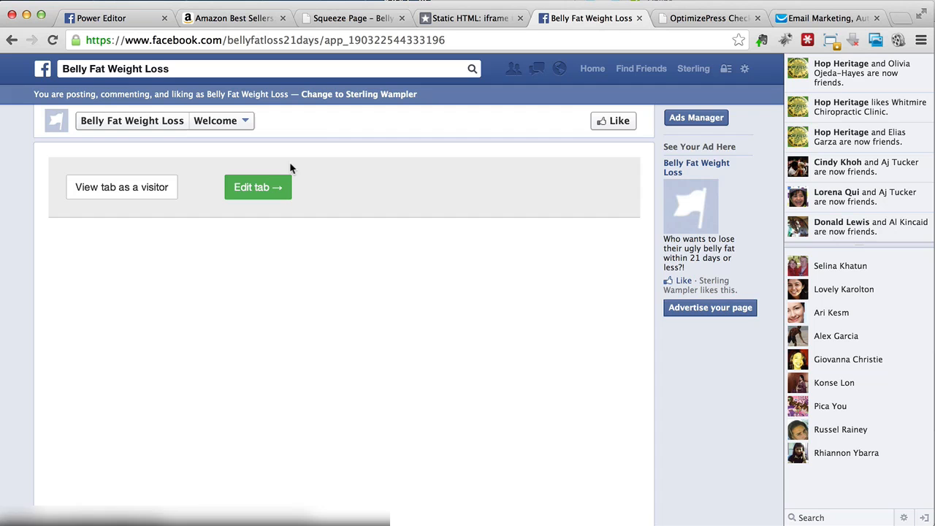
left_click(261, 188)
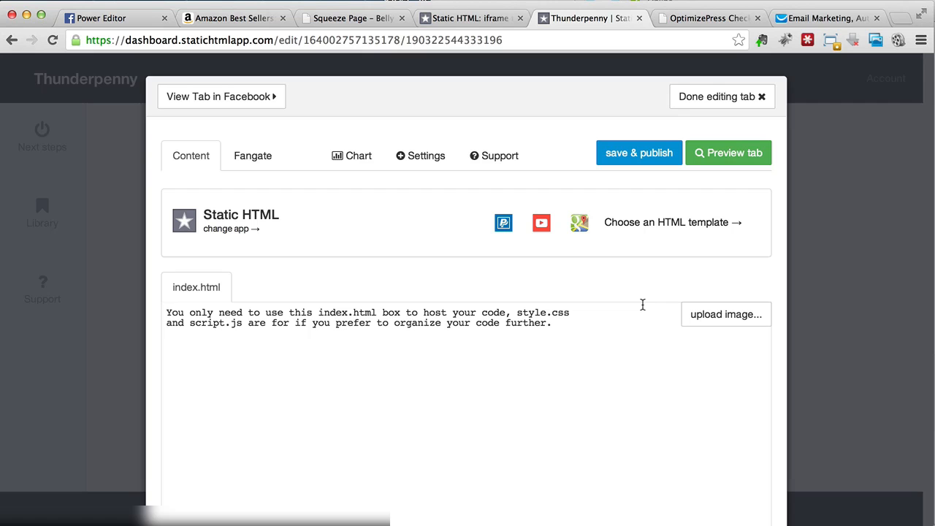
Choose the free Website app to build the Welcome tab.
left_click(679, 233)
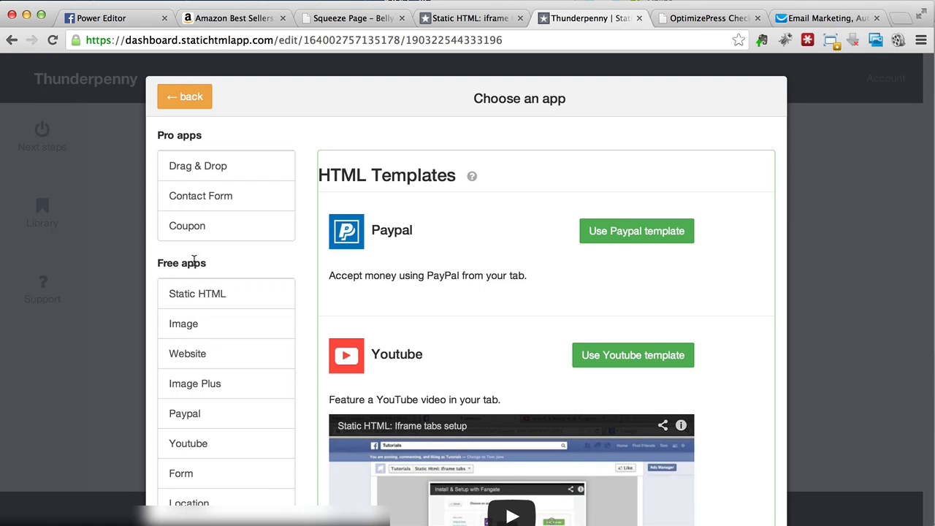
left_click(209, 355)
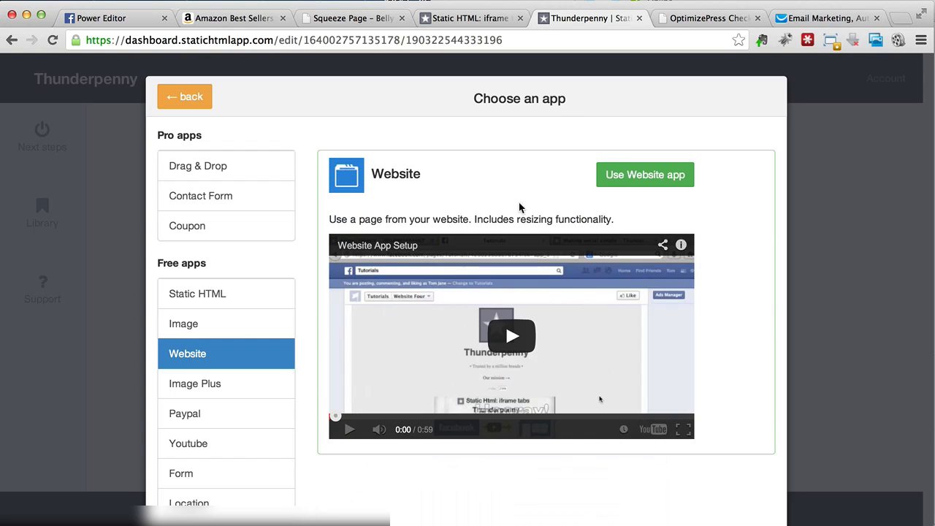
left_click(615, 180)
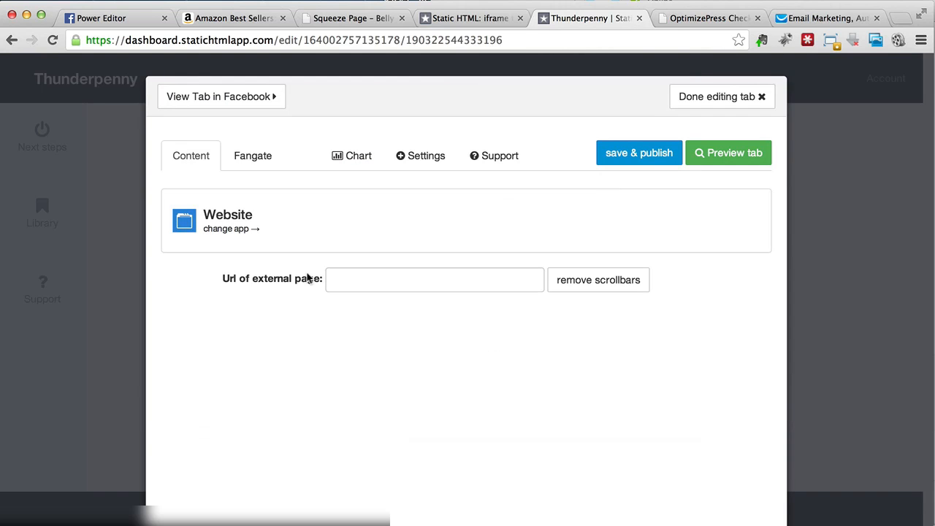
Copy the squeeze page's address and paste it as the 'Url of external page'.
left_click(367, 279)
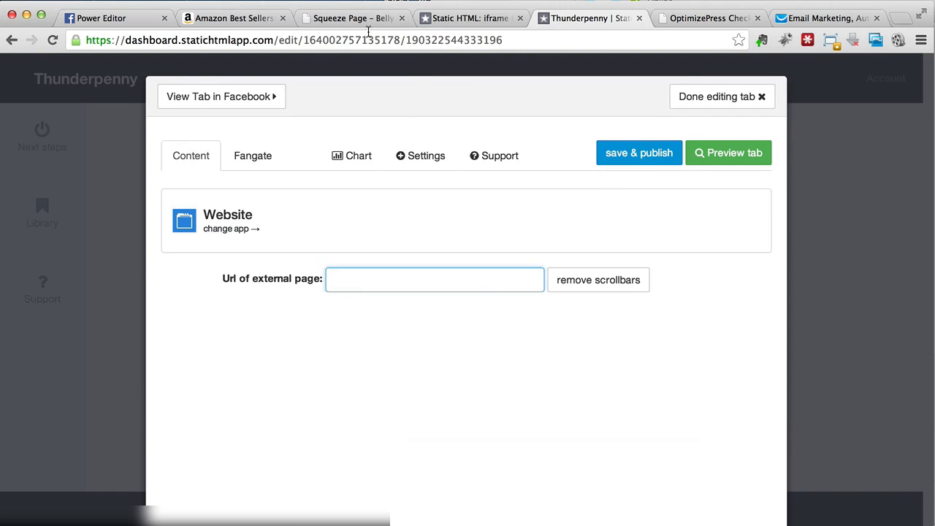
left_click(346, 20)
right_click(319, 41)
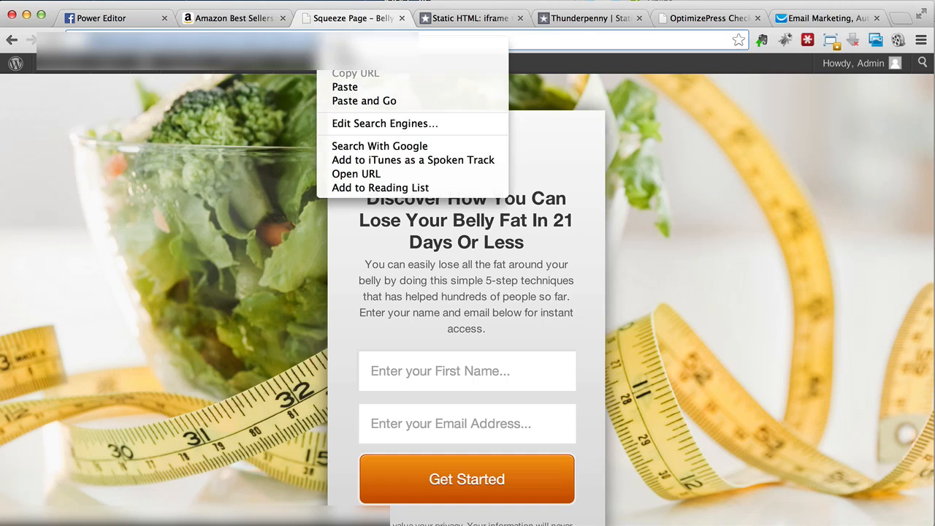
left_click(350, 60)
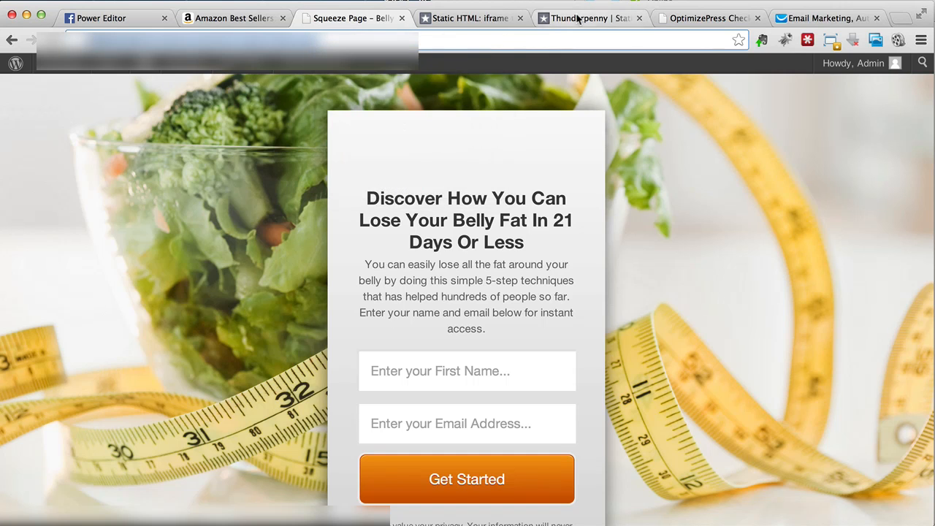
left_click(577, 19)
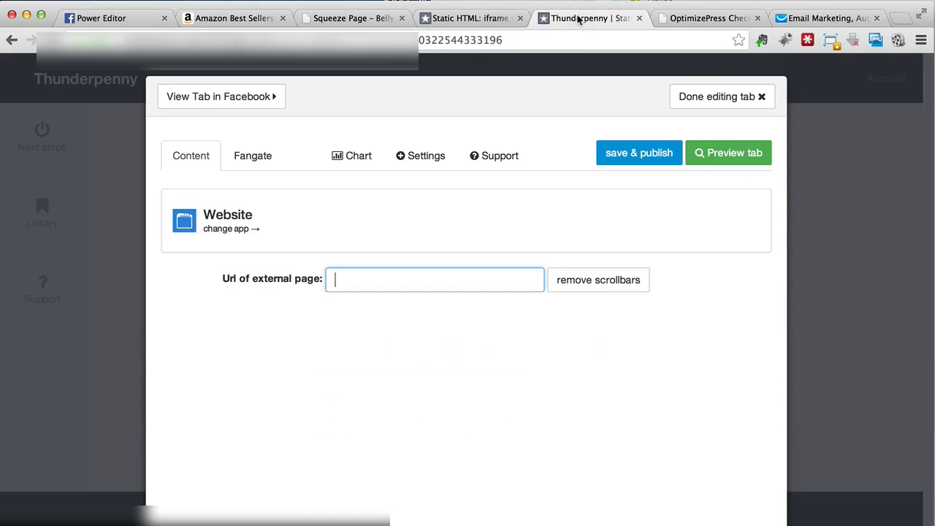
right_click(365, 276)
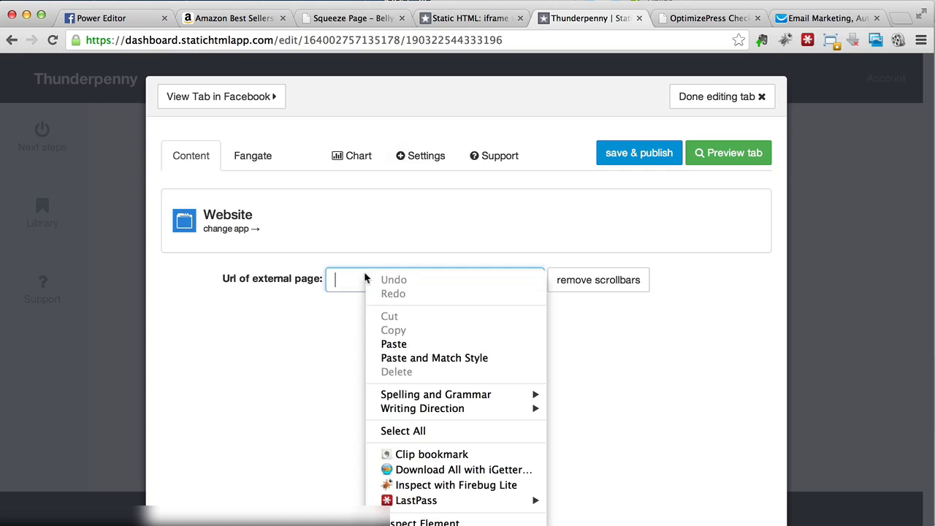
left_click(404, 344)
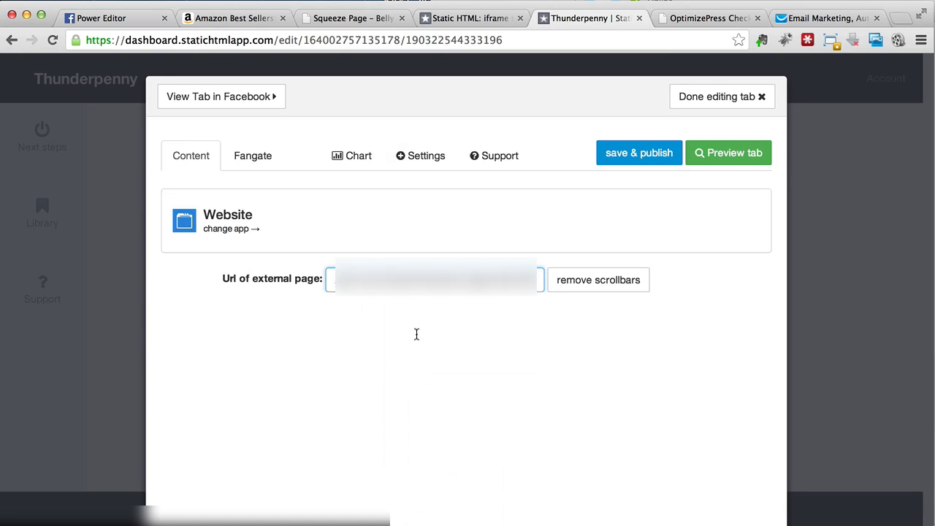
left_click(508, 319)
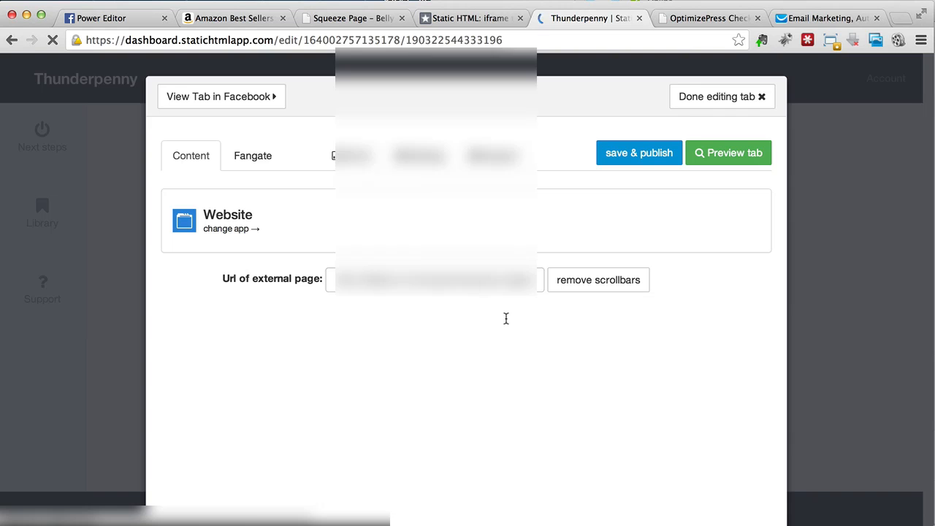
scroll(468, 325, "down", 5)
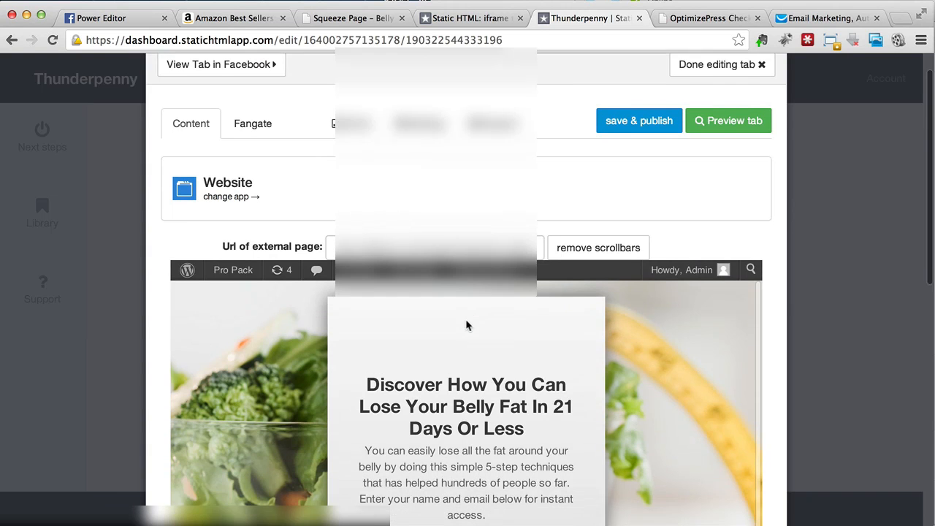
scroll(467, 325, "down", 4)
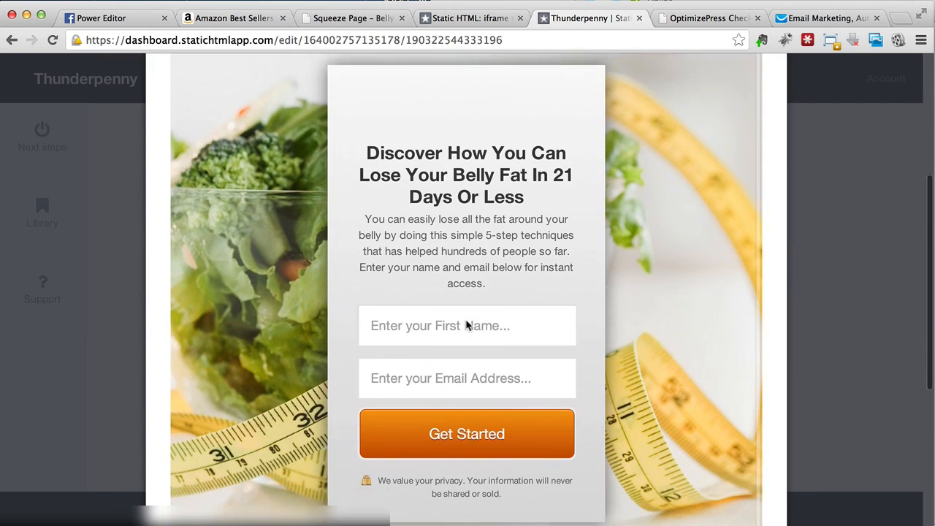
scroll(467, 322, "up", 9)
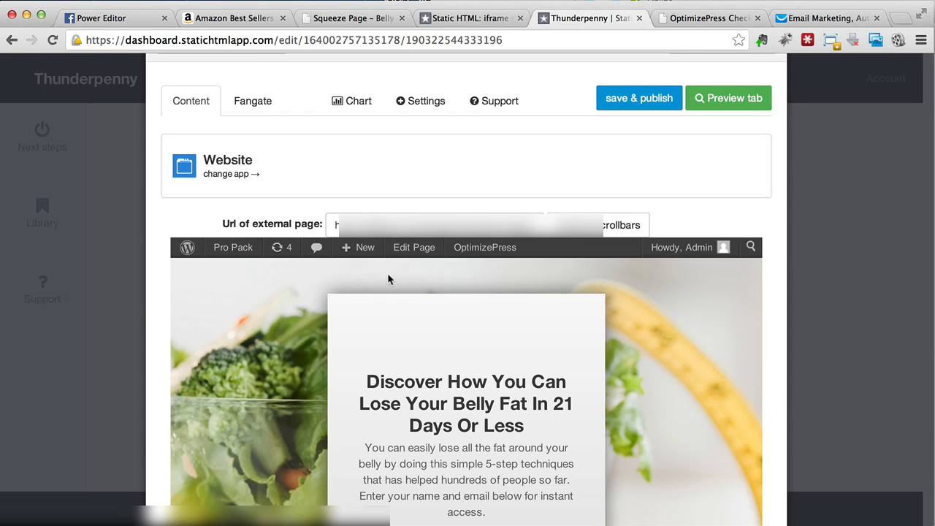
scroll(388, 280, "down", 5)
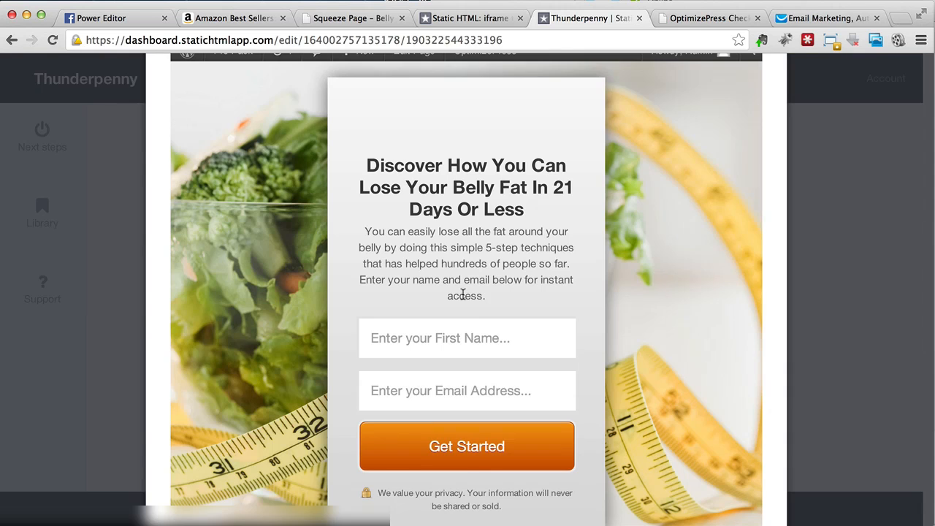
scroll(463, 295, "down", 4)
scroll(464, 299, "up", 5)
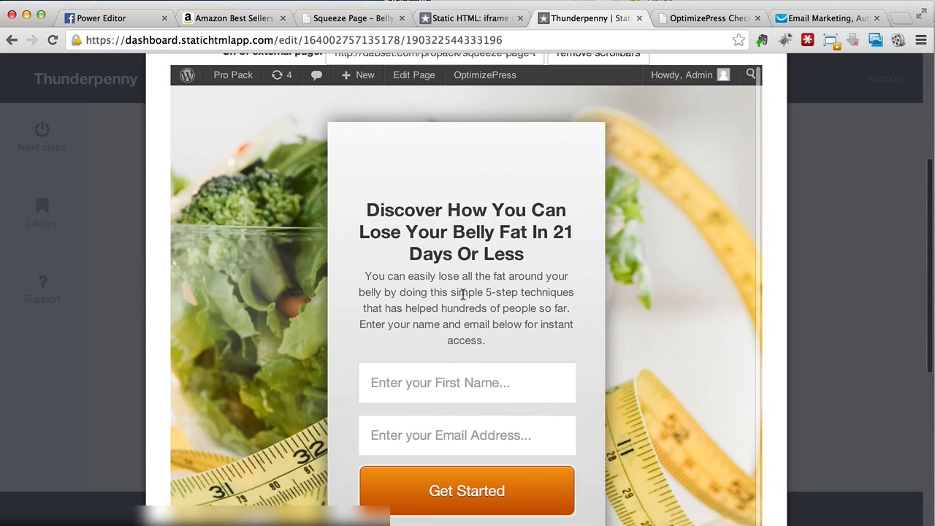
scroll(464, 300, "up", 4)
scroll(519, 139, "up", 2)
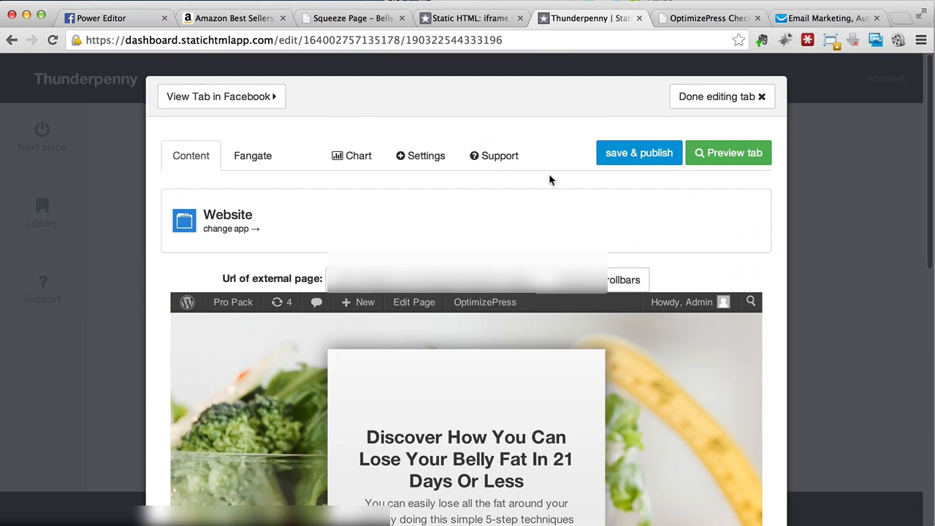
Preview the embedded squeeze-page tab, then save, publish and view it on Facebook.
left_click(701, 152)
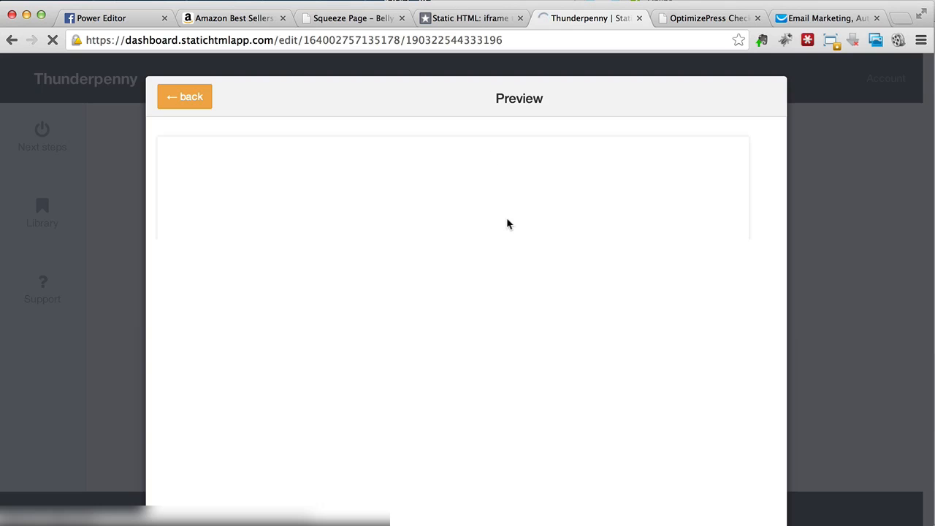
scroll(411, 238, "right", 4)
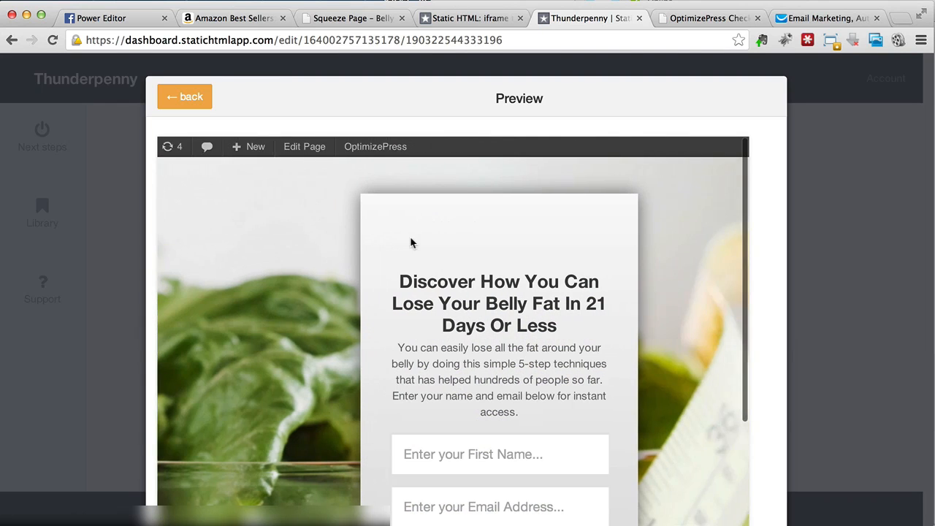
scroll(413, 237, "down", 5)
scroll(412, 236, "left", 2)
scroll(413, 241, "down", 3)
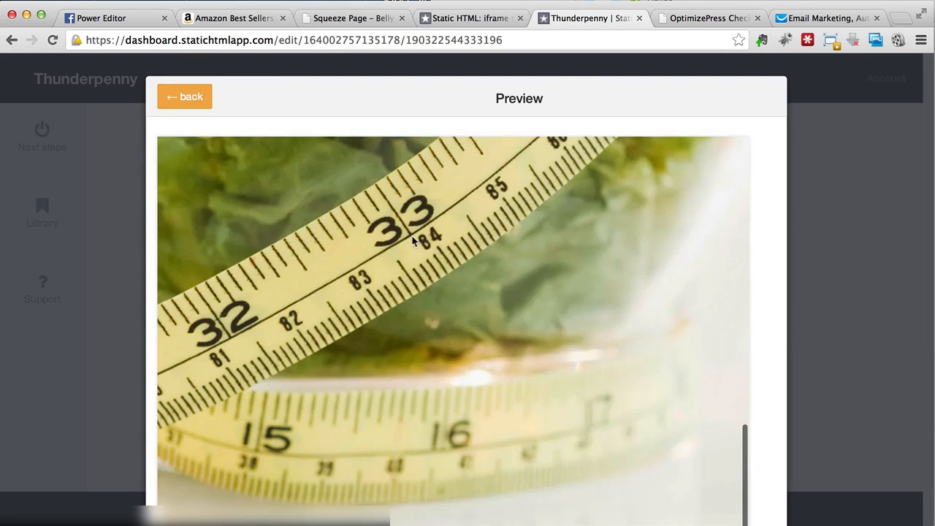
scroll(412, 238, "up", 10)
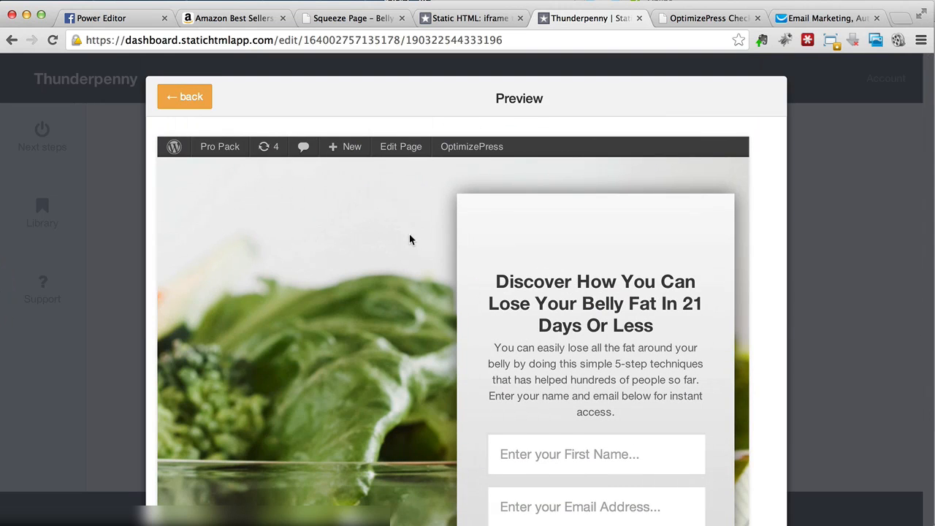
left_click(184, 103)
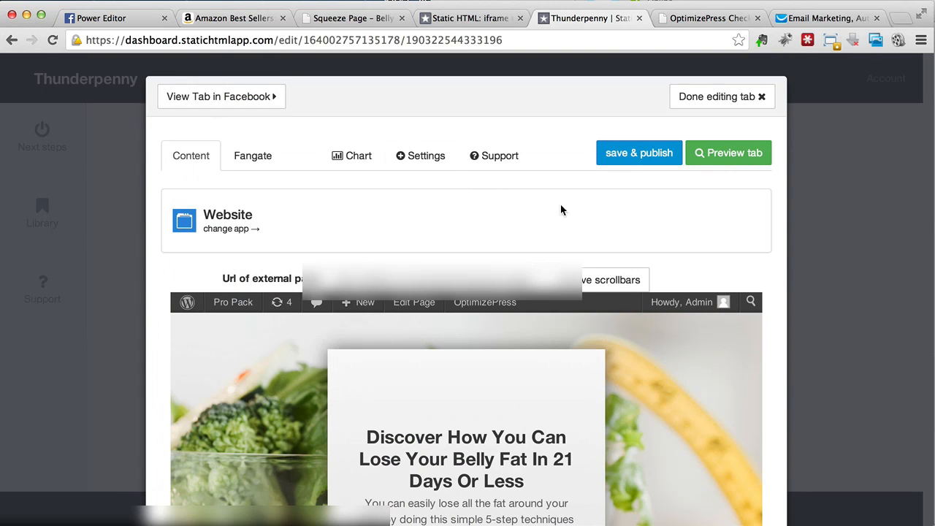
left_click(623, 161)
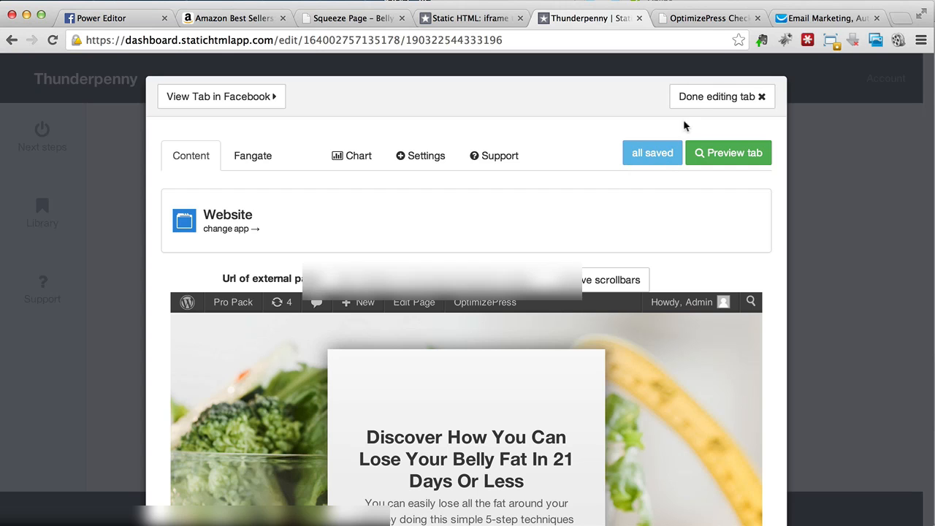
left_click(276, 99)
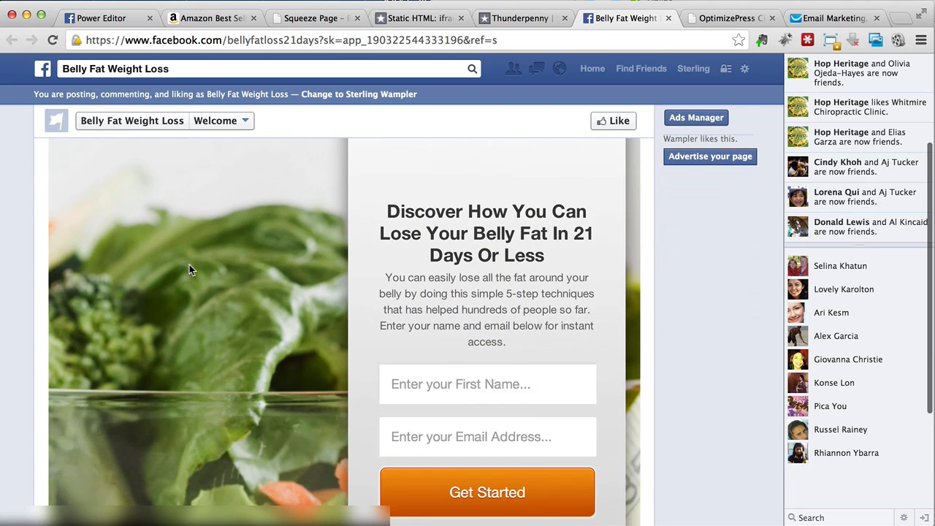
Scroll through the squeeze page on the Welcome tab, then return to its Thunderpenny editor.
scroll(190, 264, "down", 4)
scroll(190, 265, "down", 5)
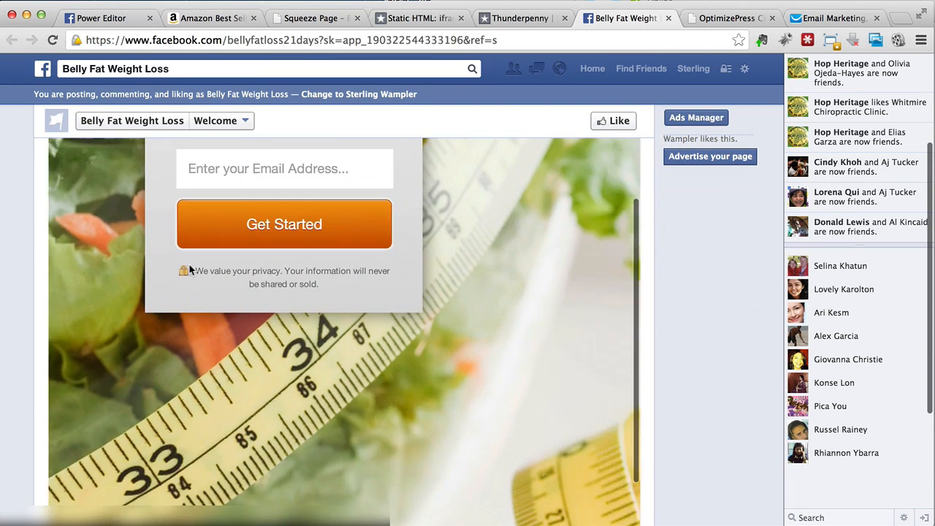
scroll(189, 269, "down", 6)
scroll(189, 269, "up", 15)
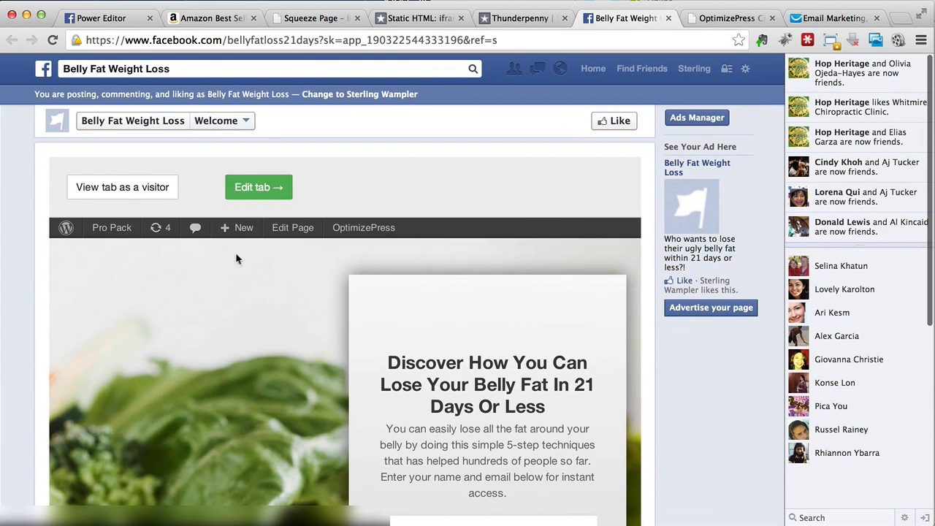
left_click(277, 189)
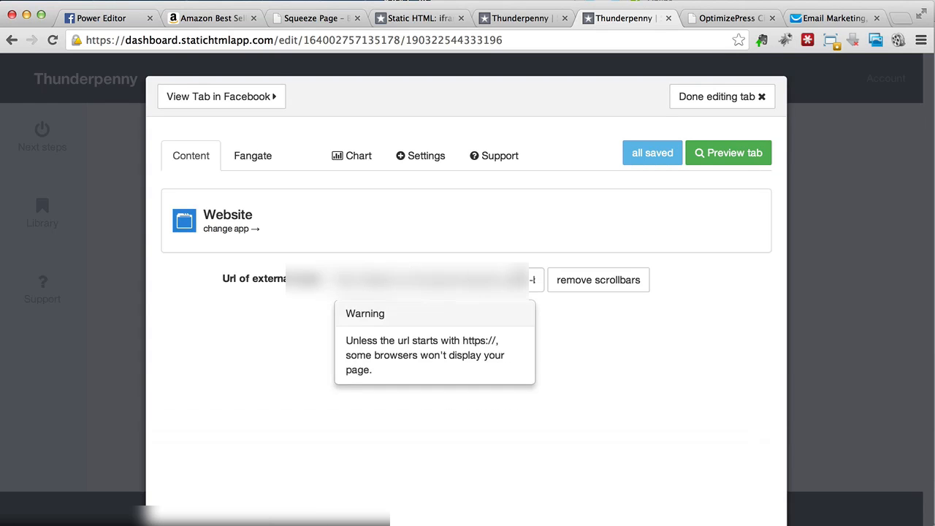
Remove scrollbars from the embedded squeeze page, save and publish, and view the tab on Facebook.
left_click(566, 284)
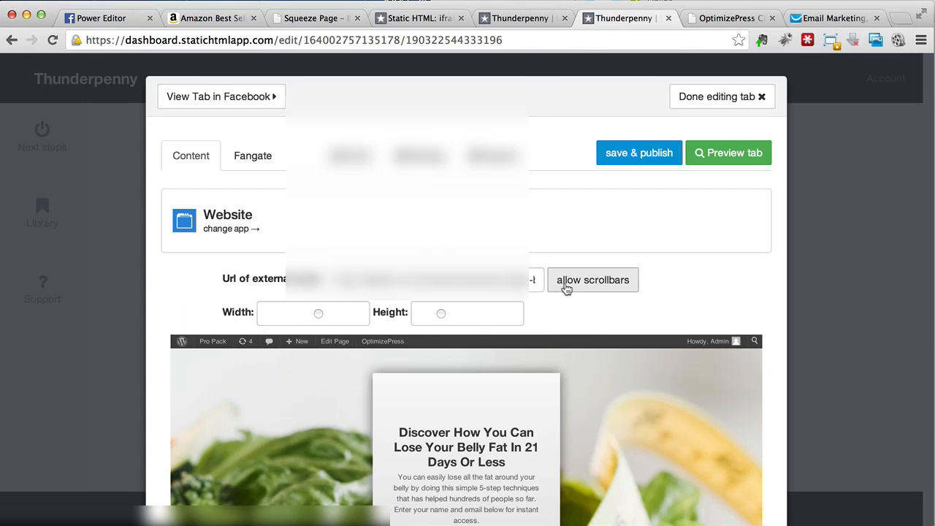
scroll(549, 220, "down", 1)
scroll(550, 221, "down", 2)
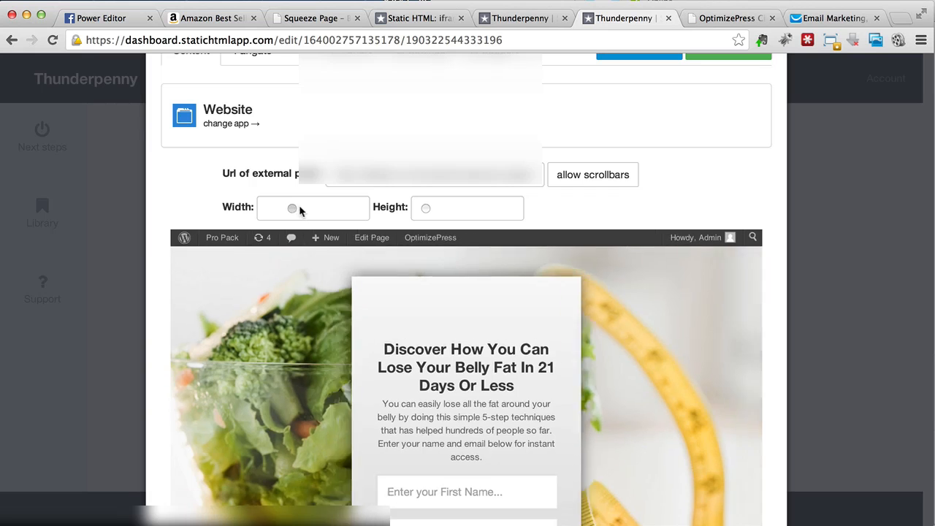
scroll(291, 358, "down", 2)
scroll(291, 355, "down", 3)
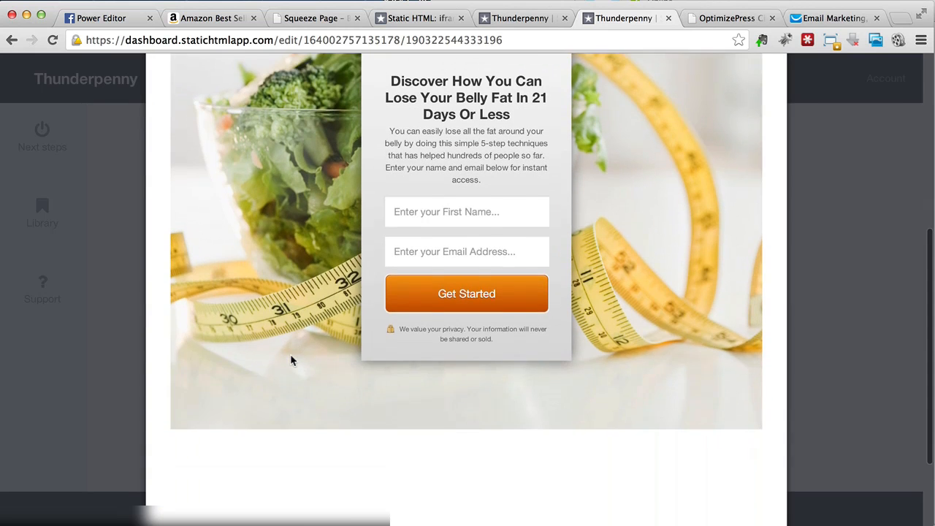
scroll(291, 355, "up", 3)
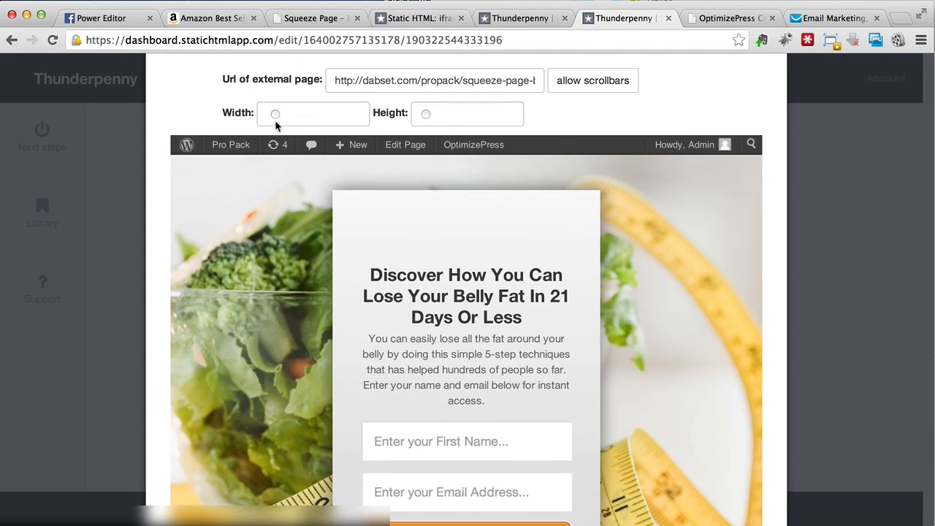
scroll(313, 312, "down", 5)
scroll(313, 311, "up", 8)
left_click(651, 152)
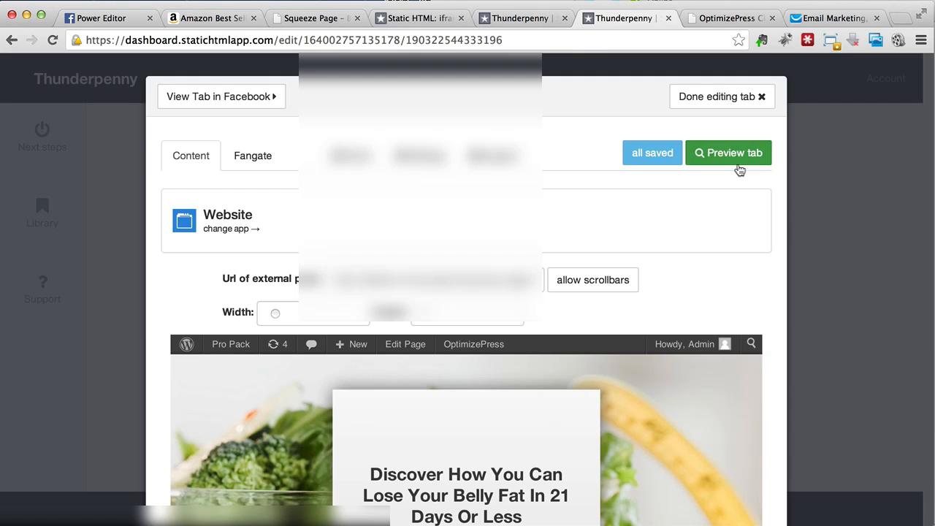
left_click(247, 104)
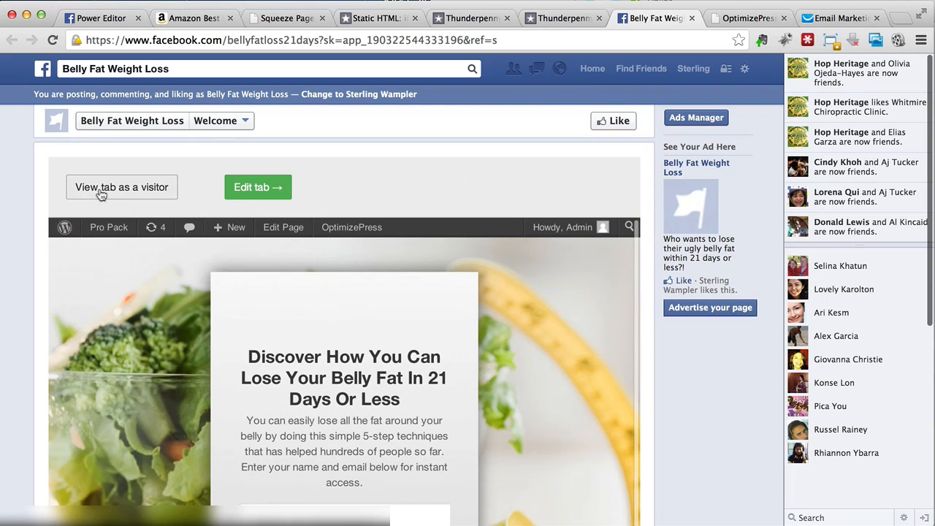
Open the Welcome tab in visitor mode and check the squeeze page there.
left_click(101, 194)
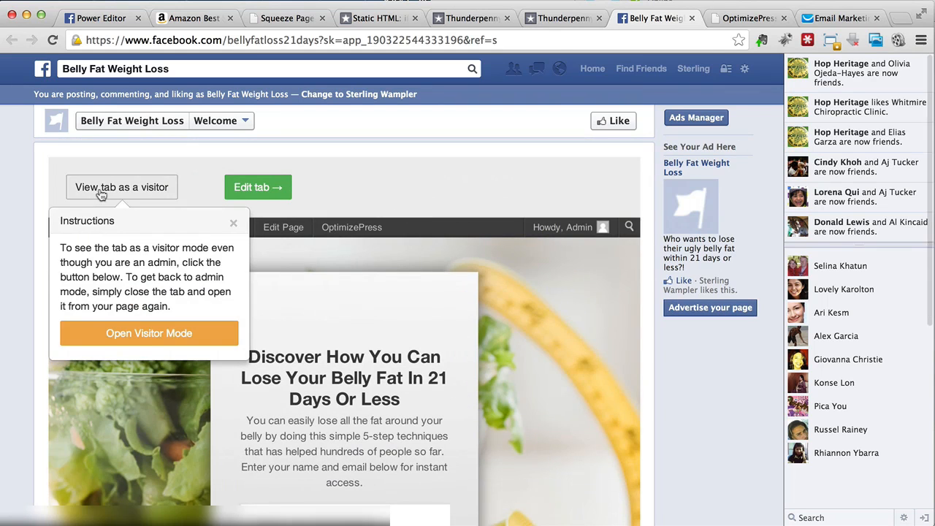
left_click(131, 330)
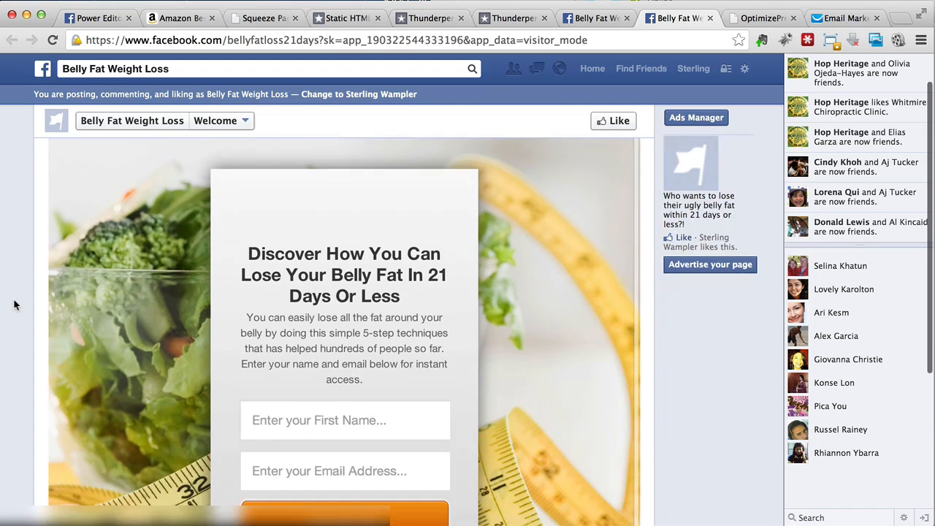
scroll(13, 305, "down", 4)
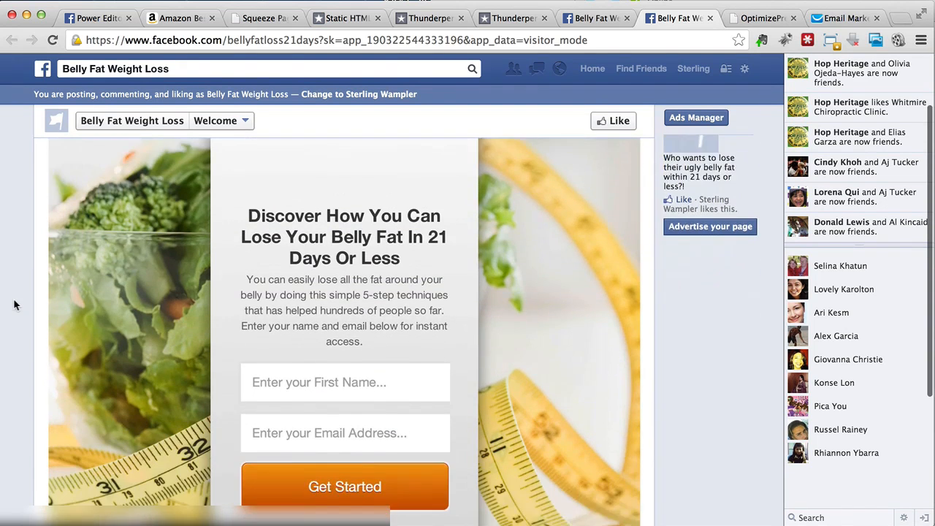
scroll(14, 305, "up", 2)
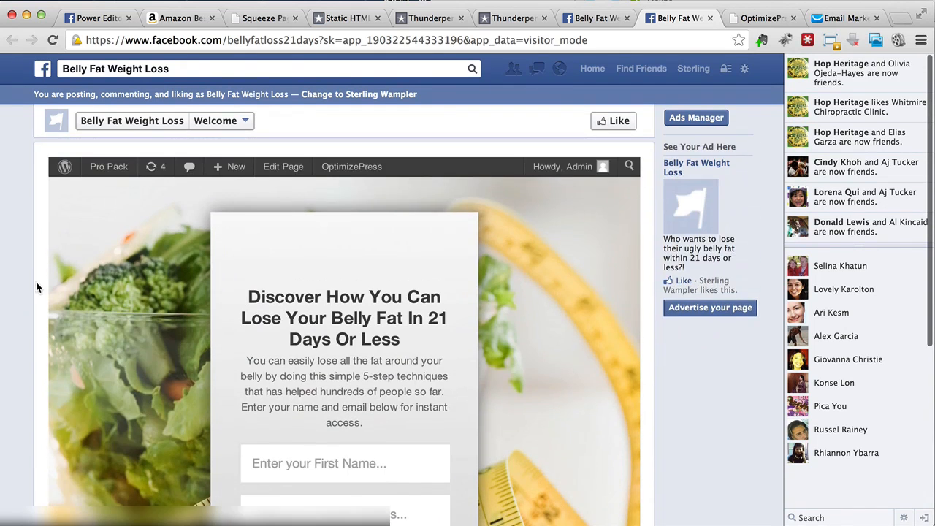
left_click(508, 22)
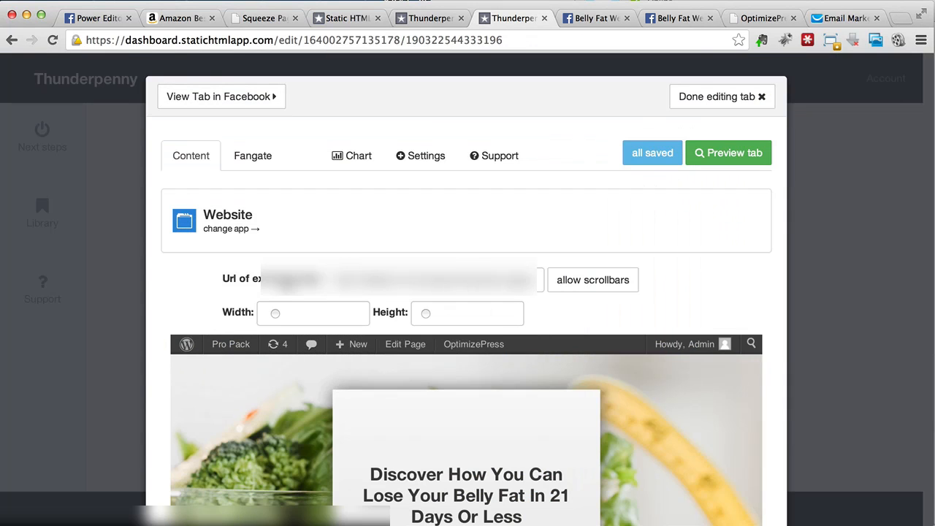
scroll(587, 327, "down", 8)
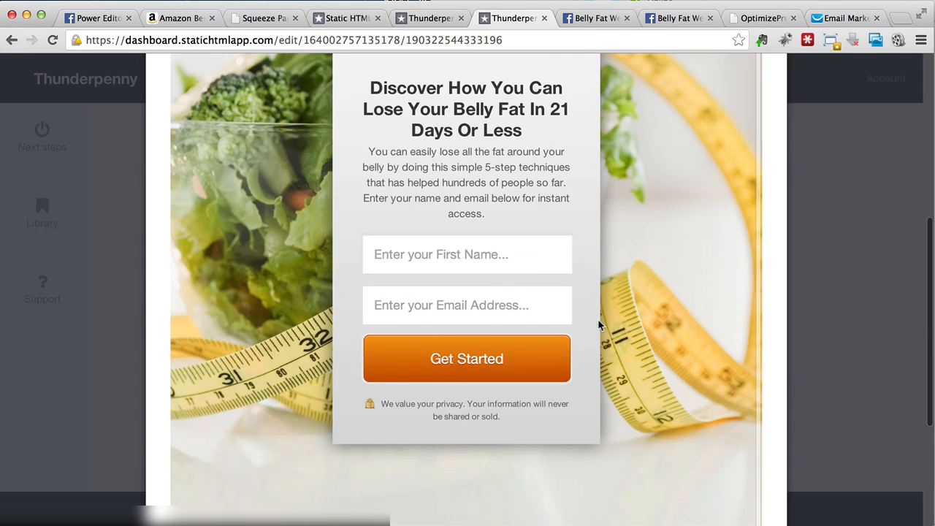
scroll(598, 320, "up", 8)
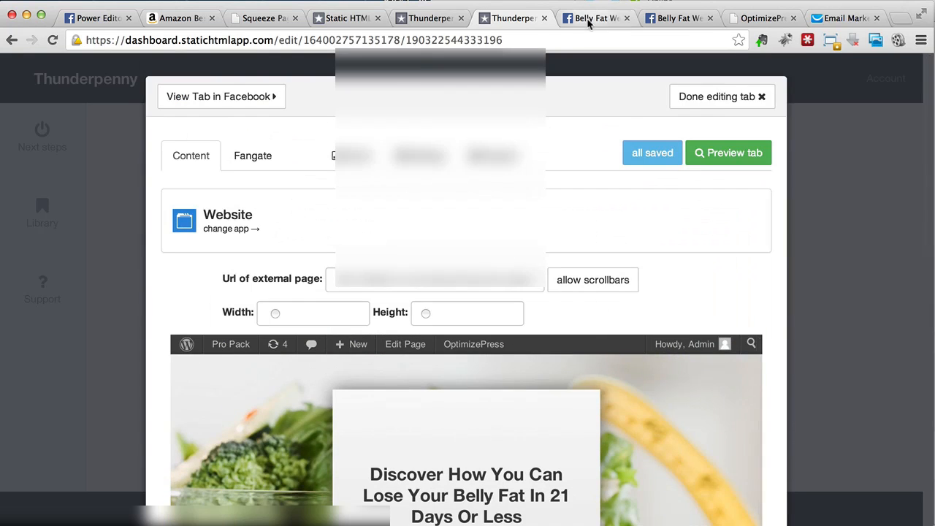
Back on the page's Welcome tab, dismiss the visitor-mode instructions and review the squeeze page.
left_click(596, 17)
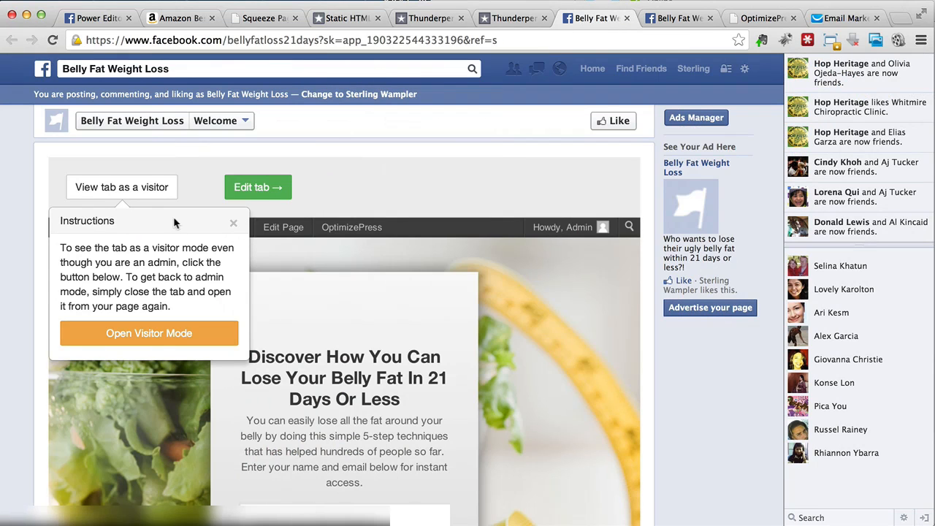
left_click(233, 223)
scroll(158, 331, "down", 5)
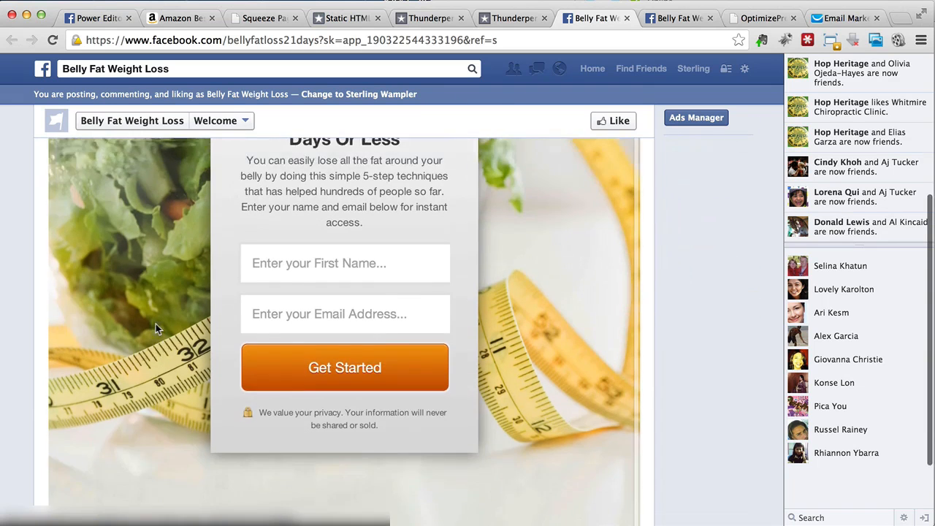
scroll(157, 329, "up", 4)
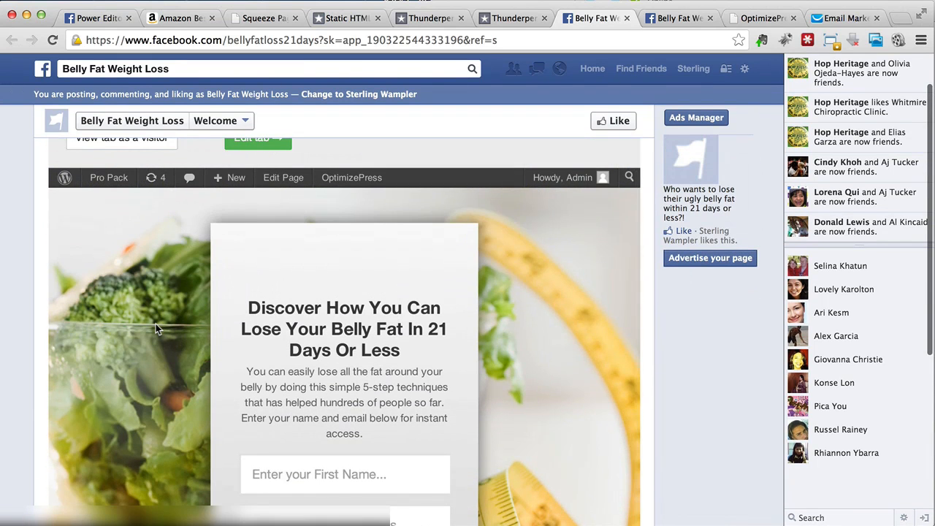
scroll(155, 324, "up", 1)
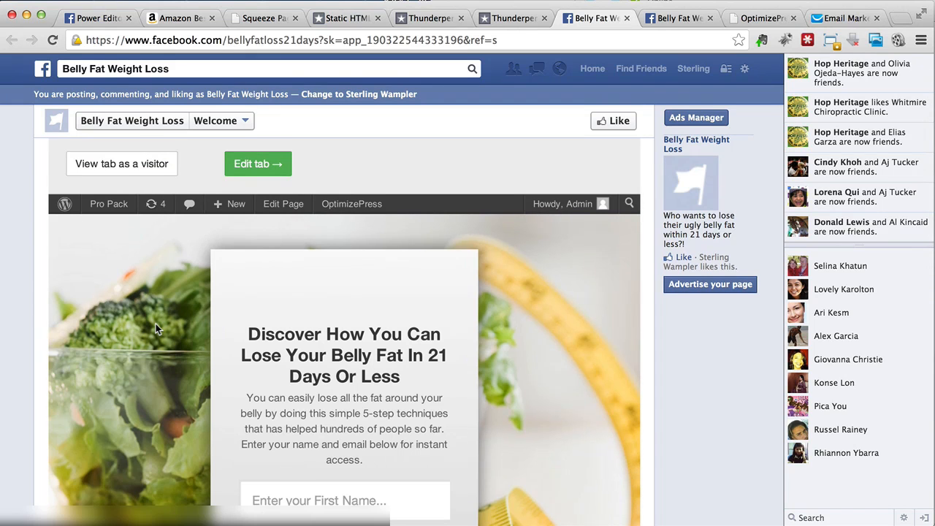
scroll(156, 324, "up", 1)
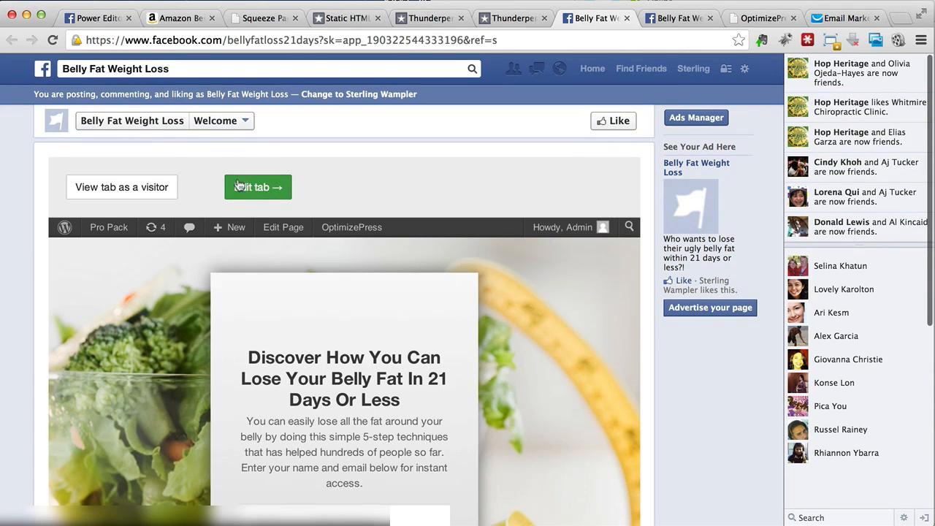
left_click(219, 125)
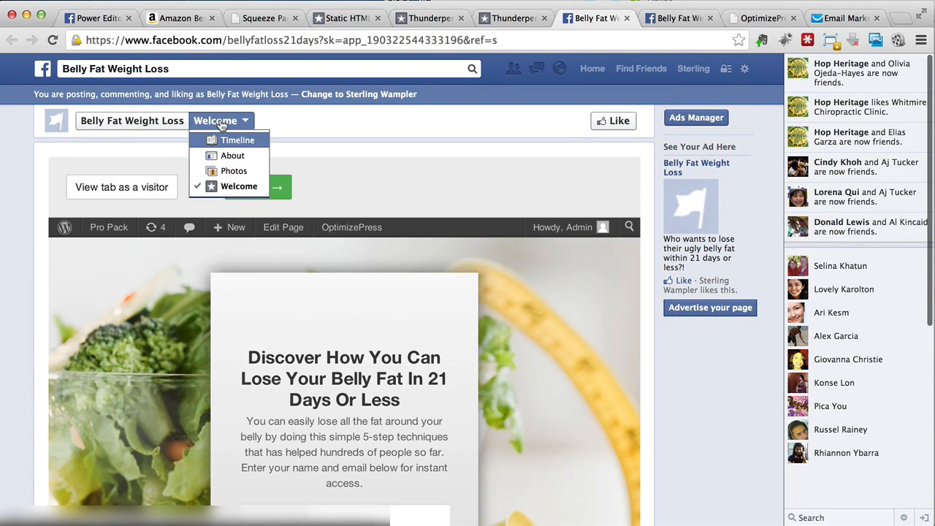
Go to the page's admin view and close the five surplus browser tabs.
left_click(166, 122)
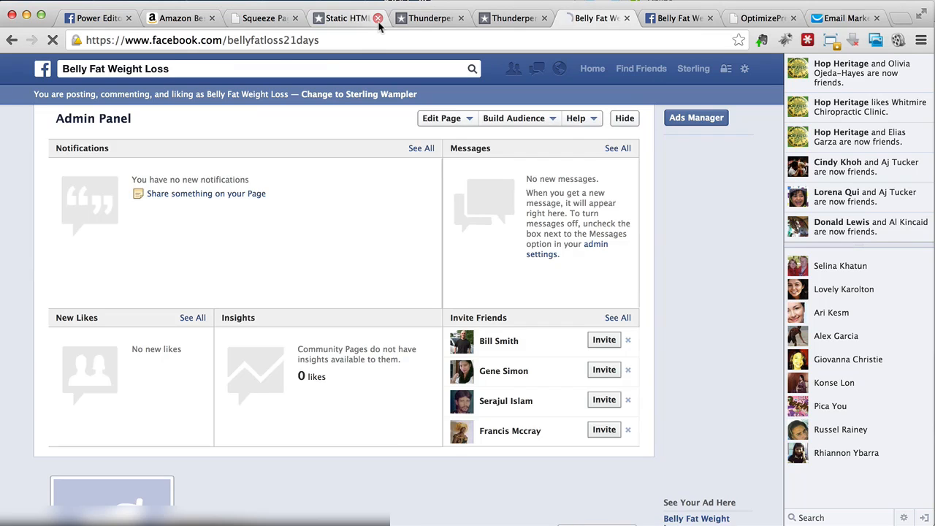
left_click(378, 19)
left_click(378, 19)
left_click(378, 19)
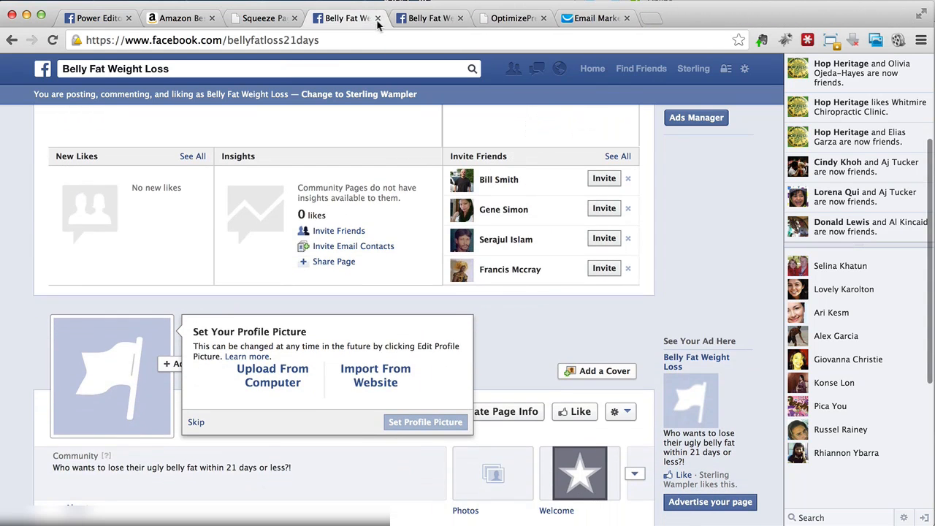
left_click(460, 18)
left_click(460, 19)
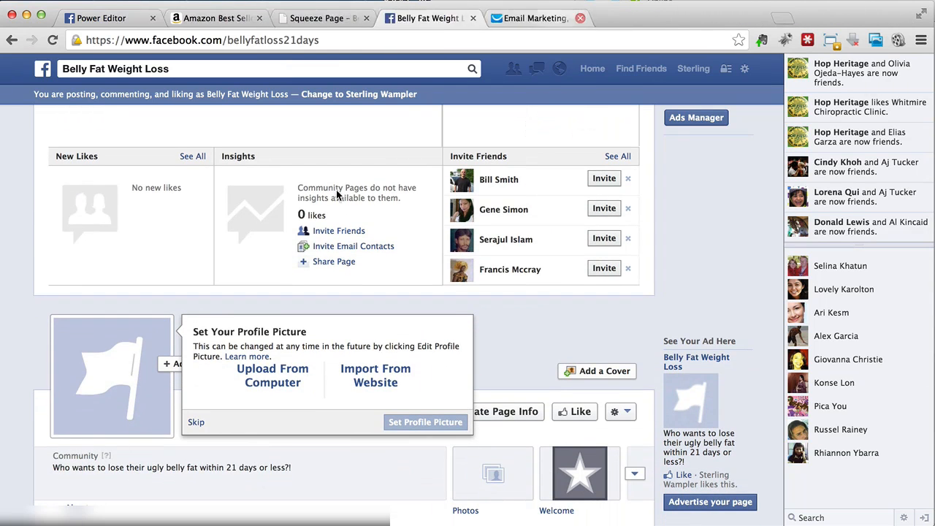
Expand the page's app slots and open the Welcome app's tab editor.
scroll(509, 395, "down", 3)
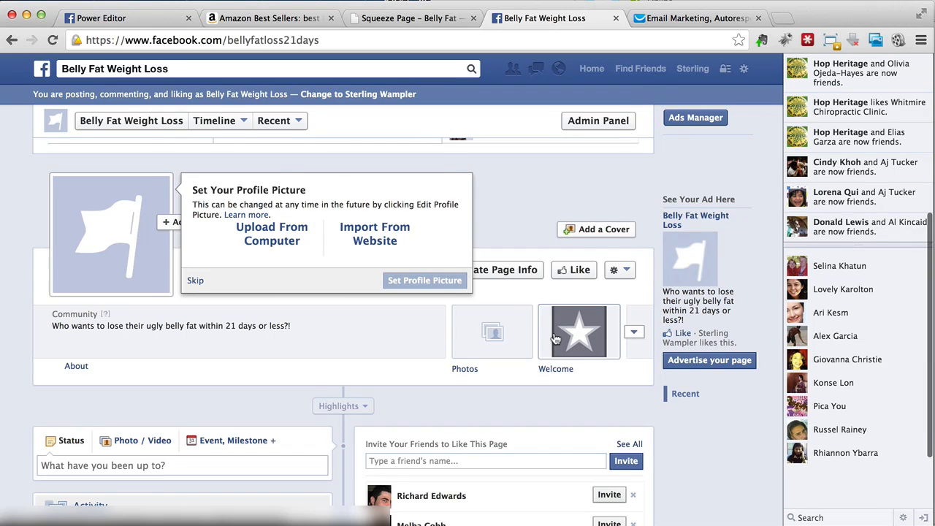
left_click(625, 271)
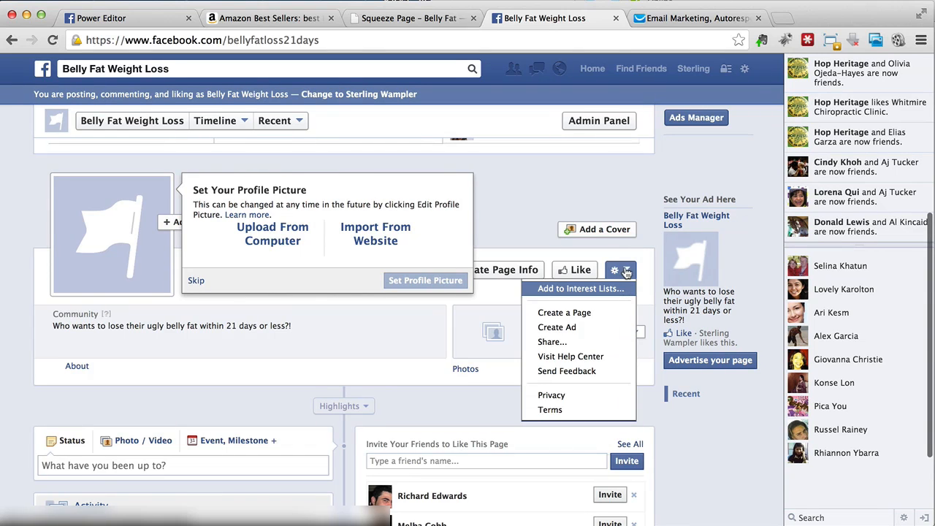
left_click(471, 422)
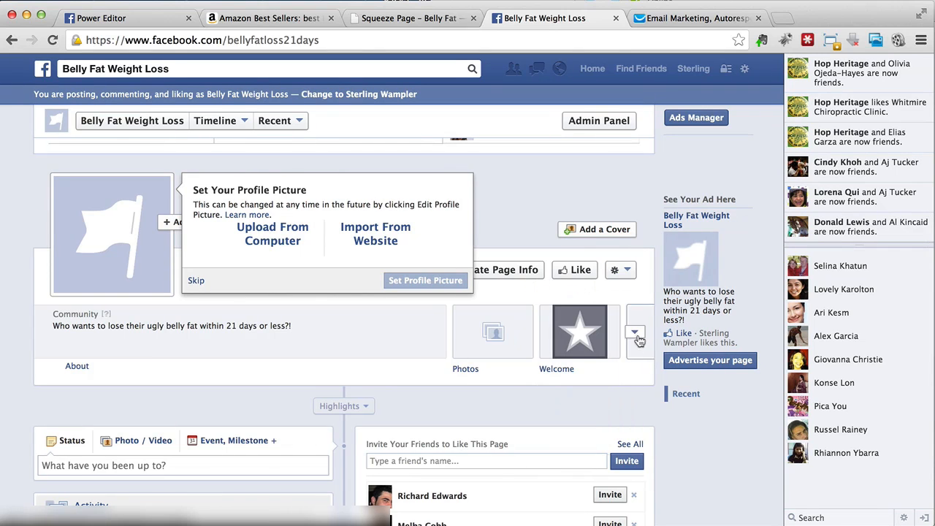
left_click(636, 336)
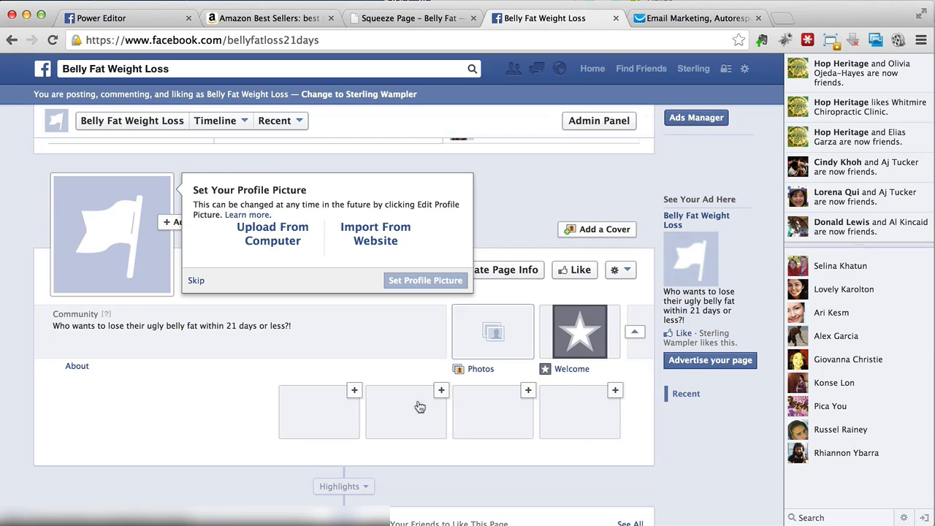
left_click(617, 312)
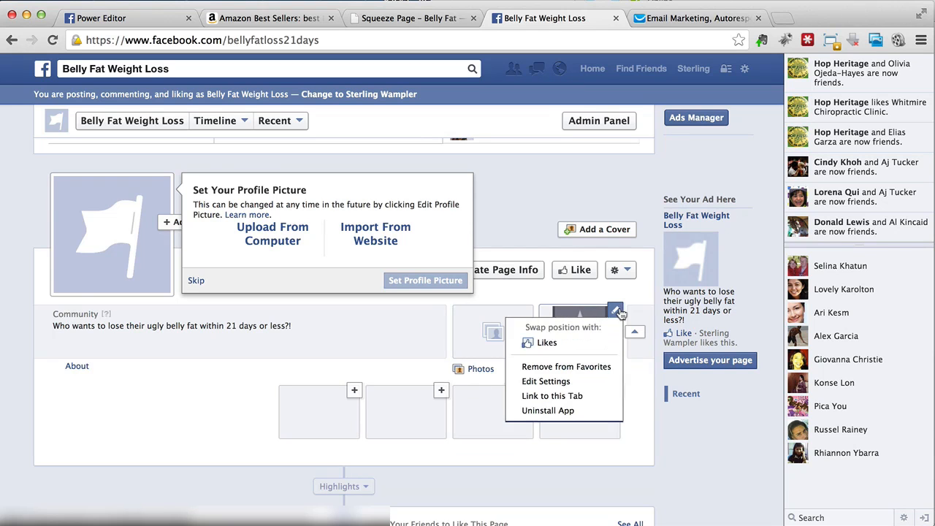
left_click(636, 397)
left_click(570, 372)
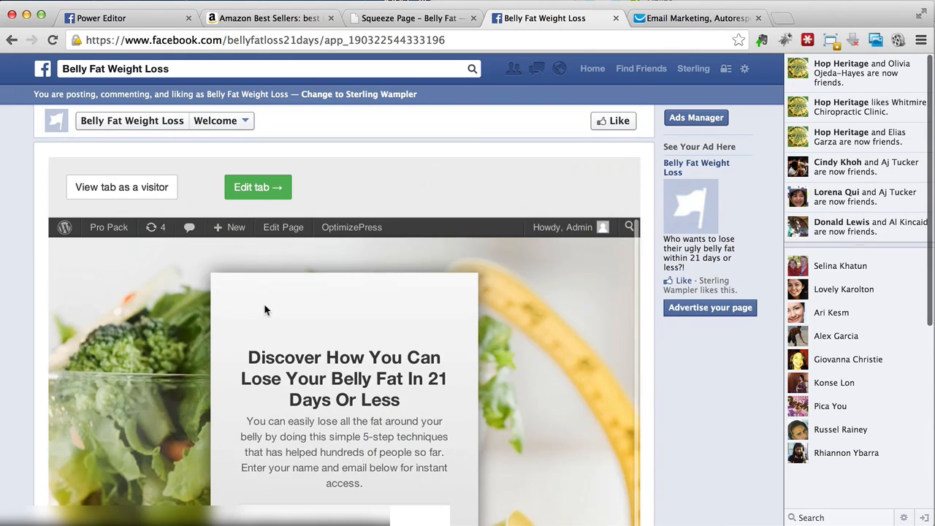
left_click(260, 185)
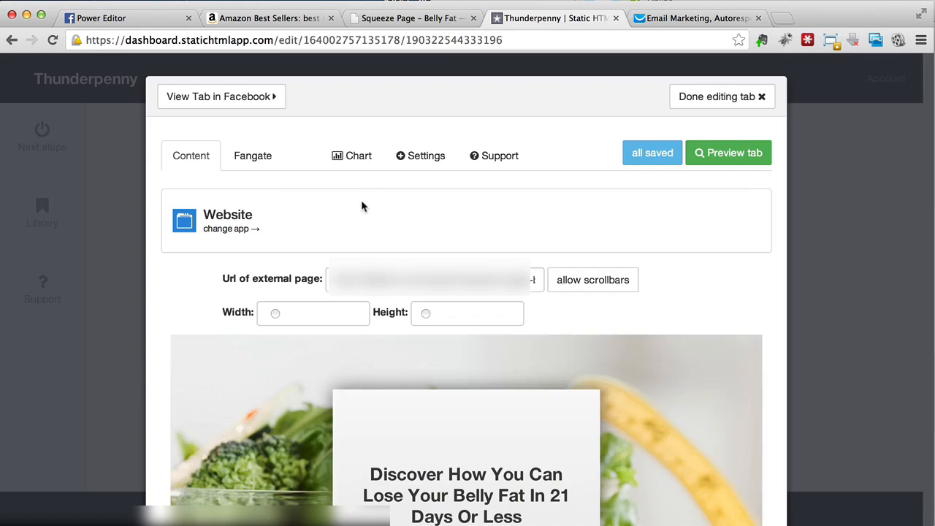
Log in to the tab settings, allowing e-mail access and page management.
left_click(420, 158)
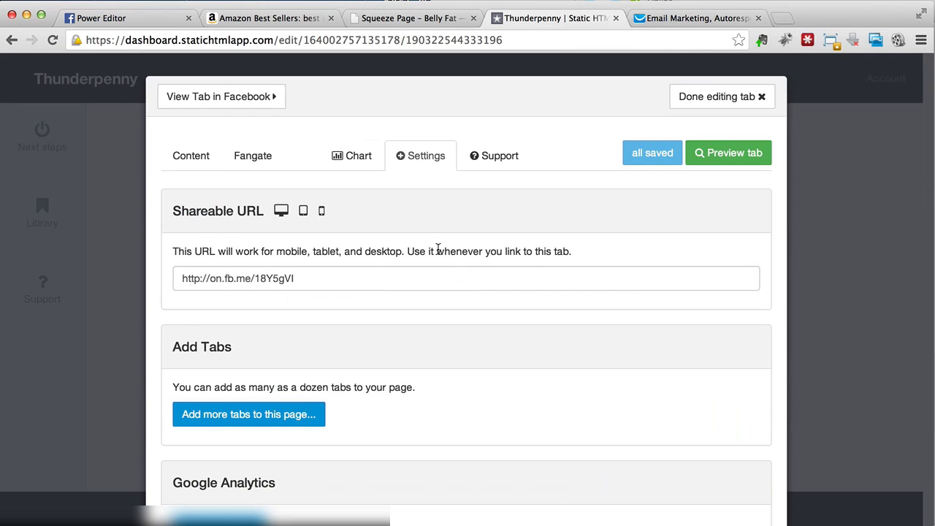
scroll(438, 252, "down", 10)
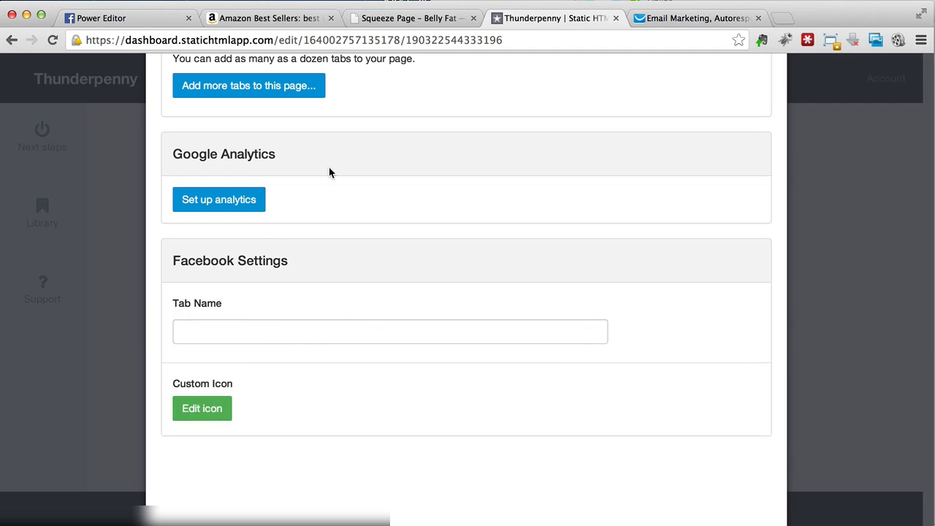
left_click(209, 353)
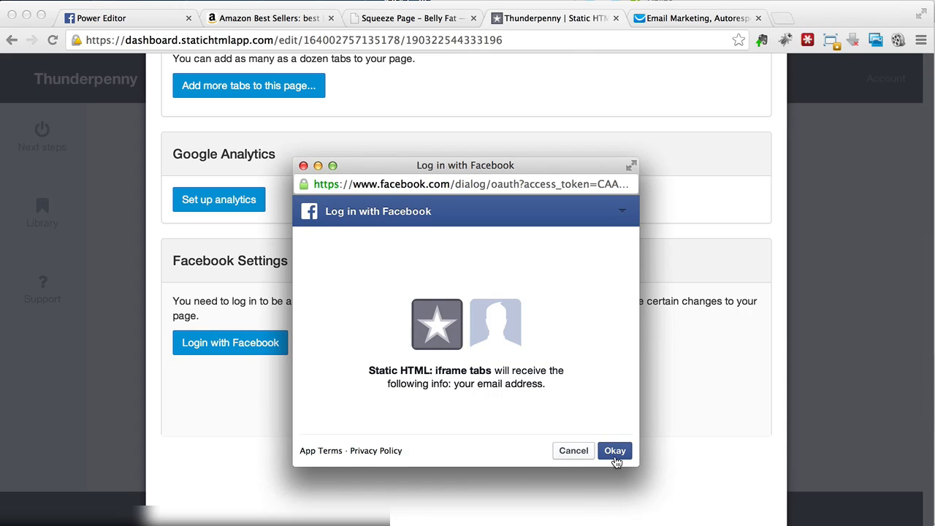
left_click(620, 456)
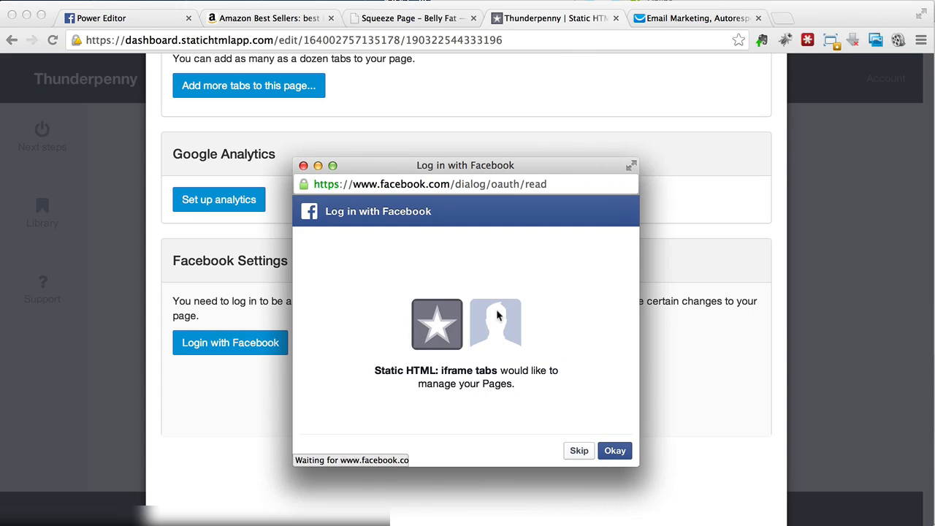
left_click(616, 452)
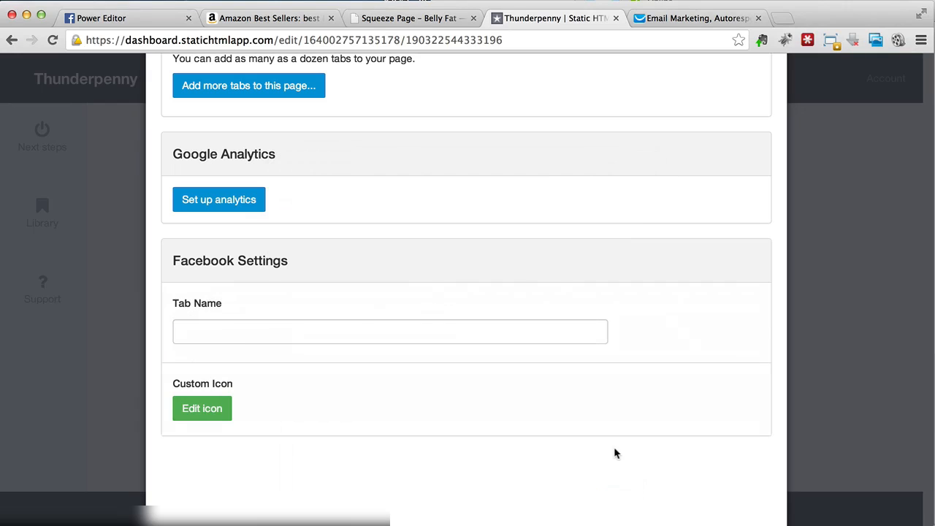
Rename the Welcome tab to 'Lose Belly Fat' and save it.
triple_click(354, 329)
type("B")
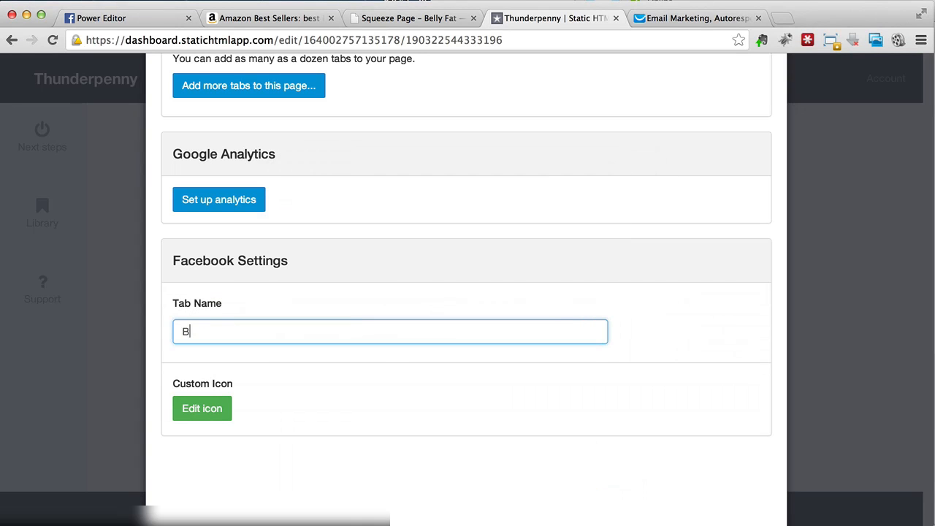
key("BackSpace")
type("Lose Belly Fat")
left_click(689, 334)
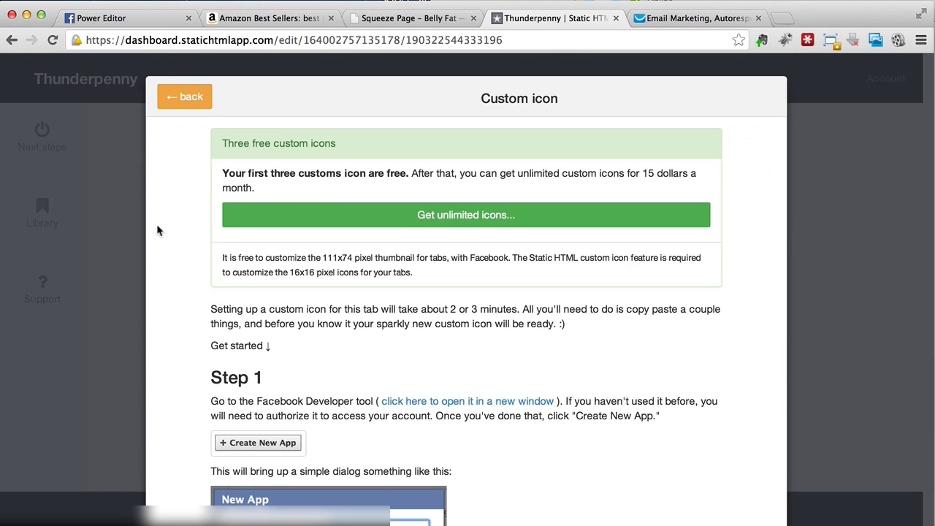
Open the Facebook Developer tool link from Step 1 in a new browser tab.
scroll(156, 226, "down", 5)
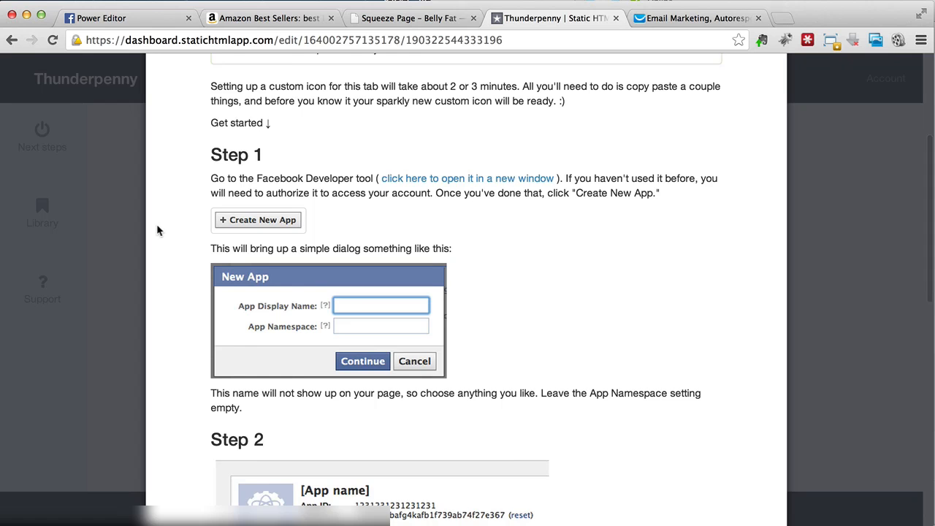
scroll(157, 231, "down", 2)
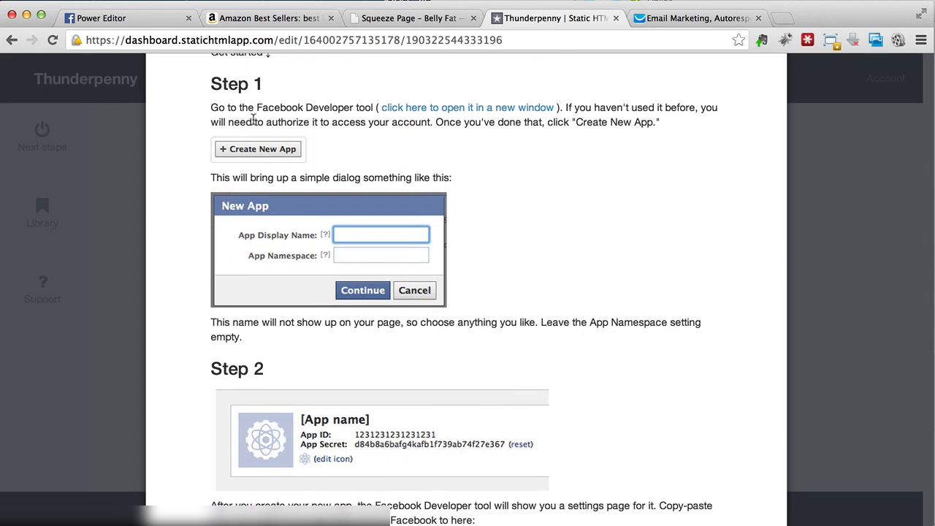
right_click(441, 109)
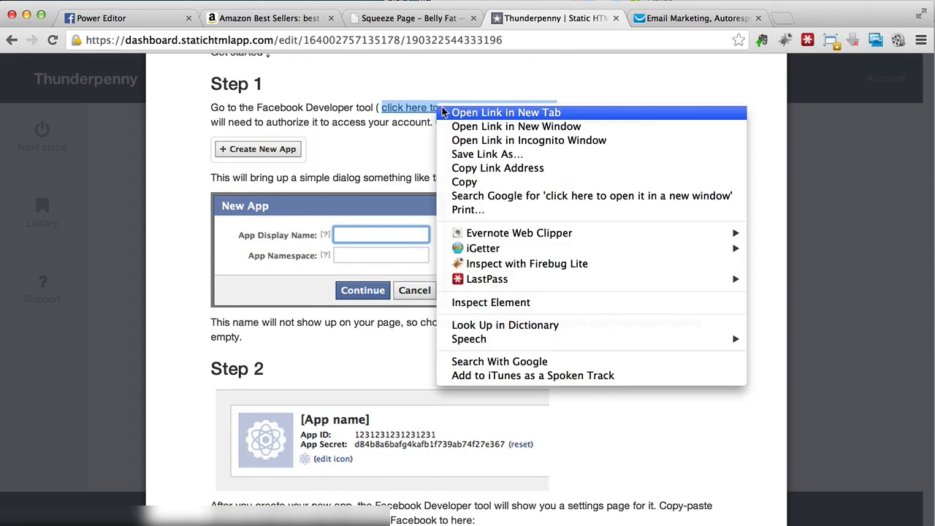
left_click(447, 113)
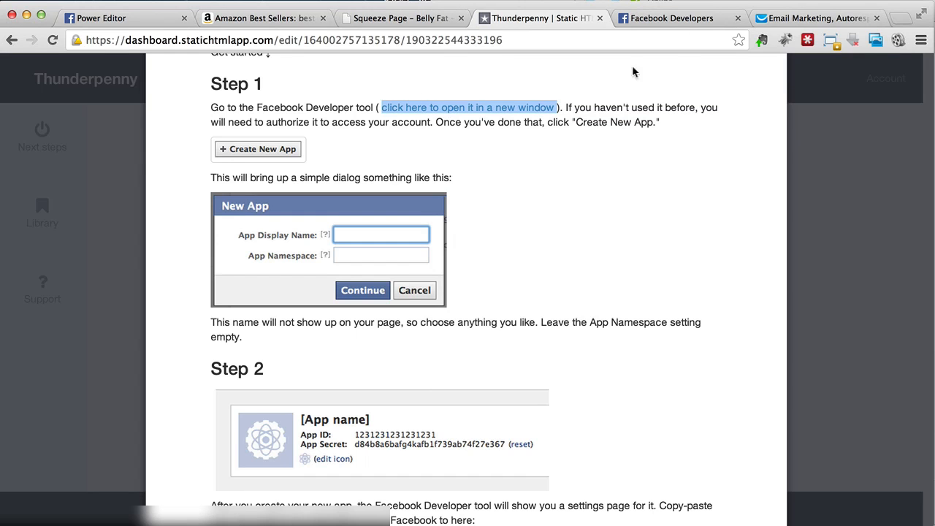
left_click(673, 20)
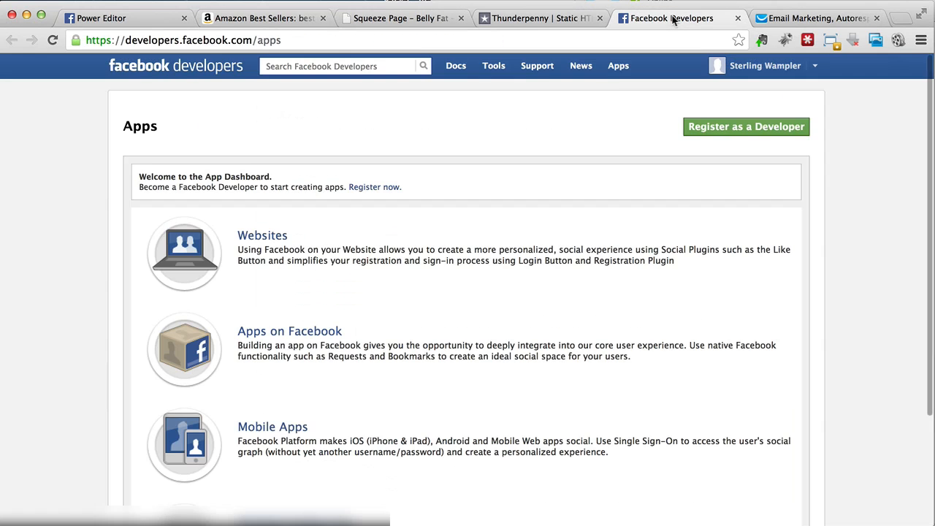
Start developer registration, re-enter the account password, and accept the Platform and Privacy policies.
left_click(695, 129)
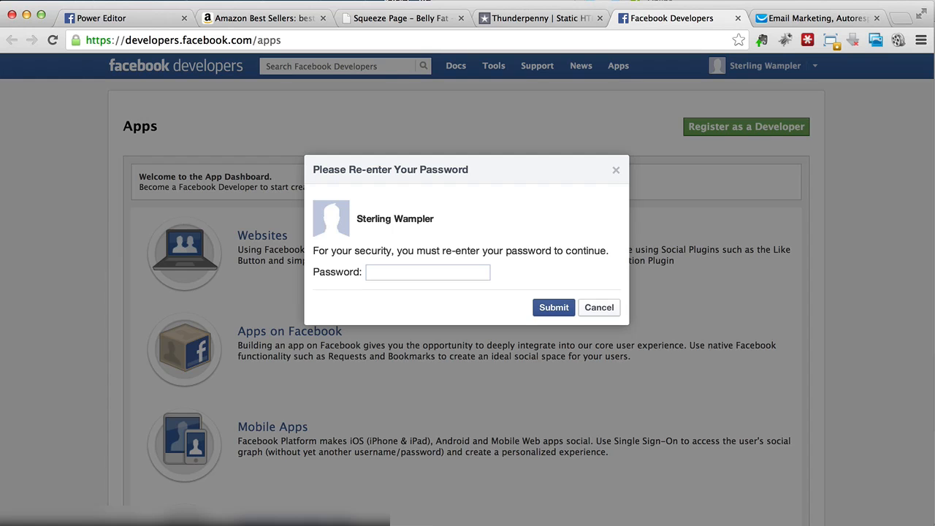
left_click(437, 269)
type("*********")
left_click(564, 309)
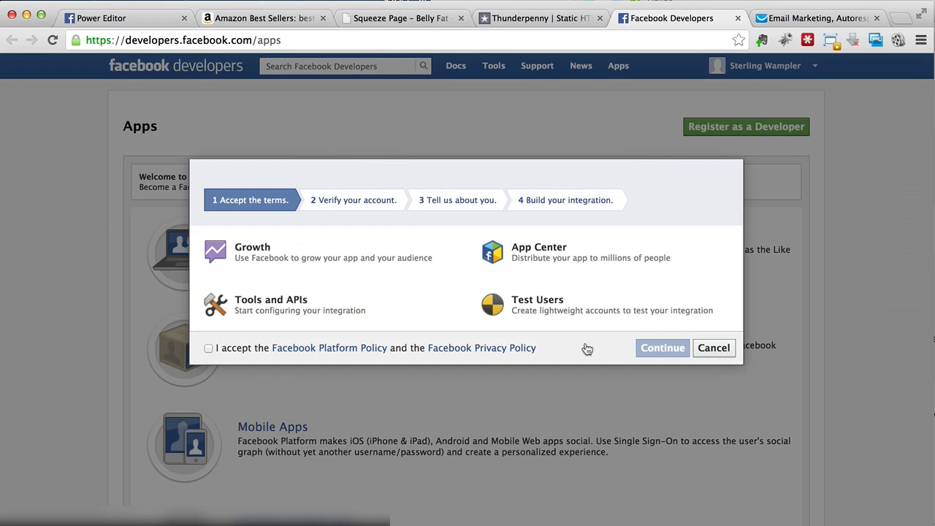
left_click(209, 349)
left_click(671, 353)
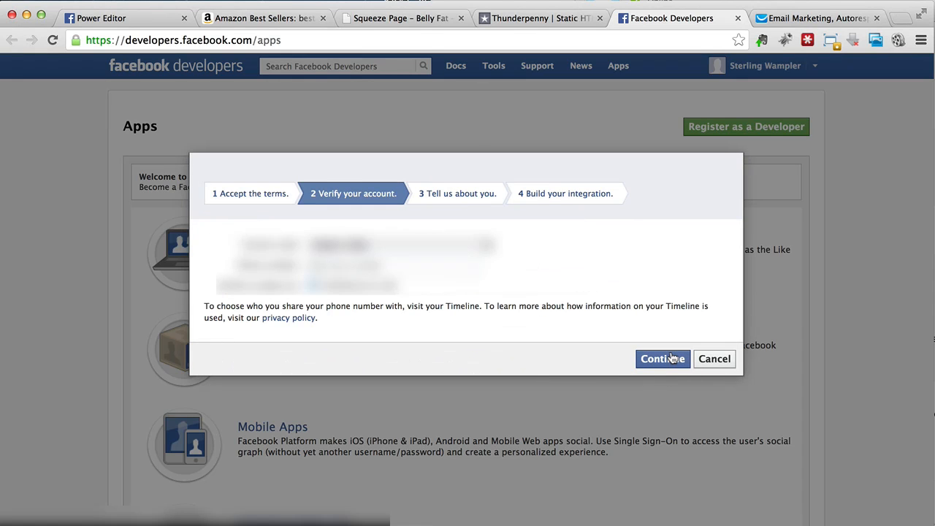
Verify the phone number with the texted code and set its sharing to Only Me.
left_click(460, 264)
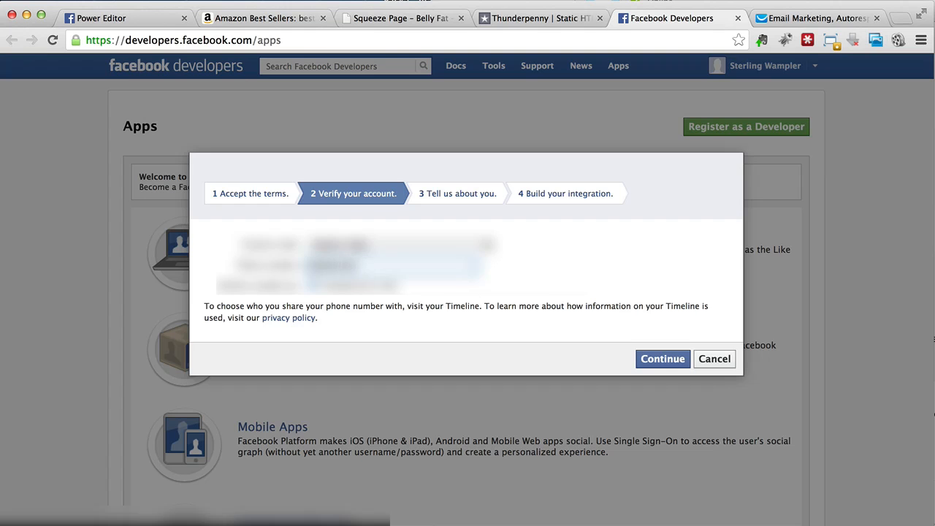
left_click(671, 359)
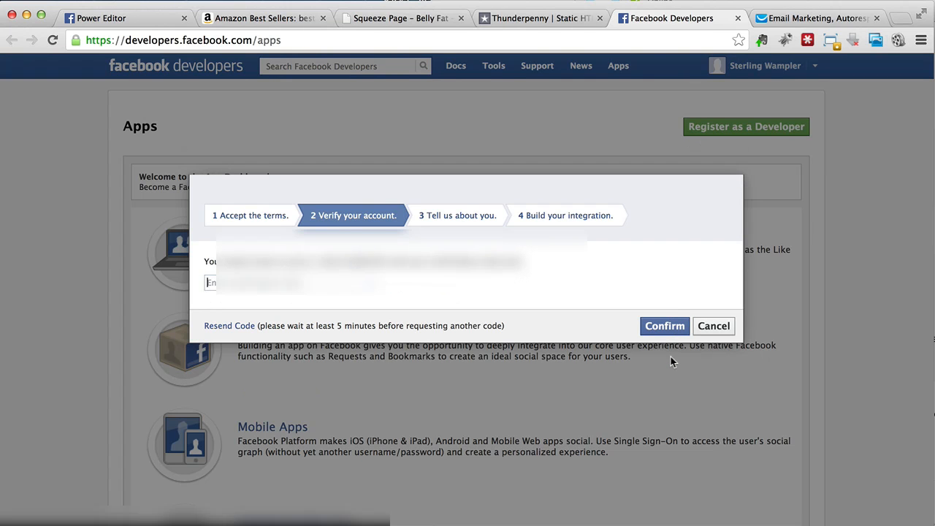
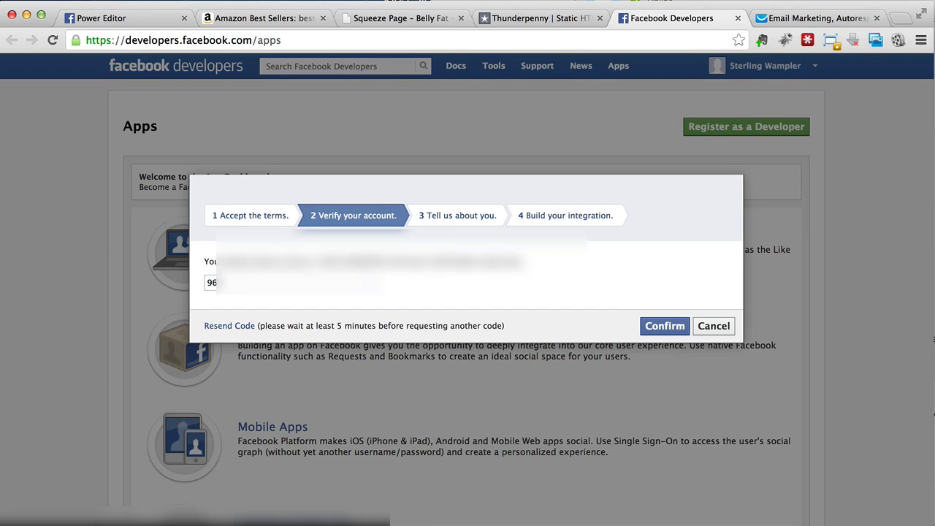
left_click(292, 282)
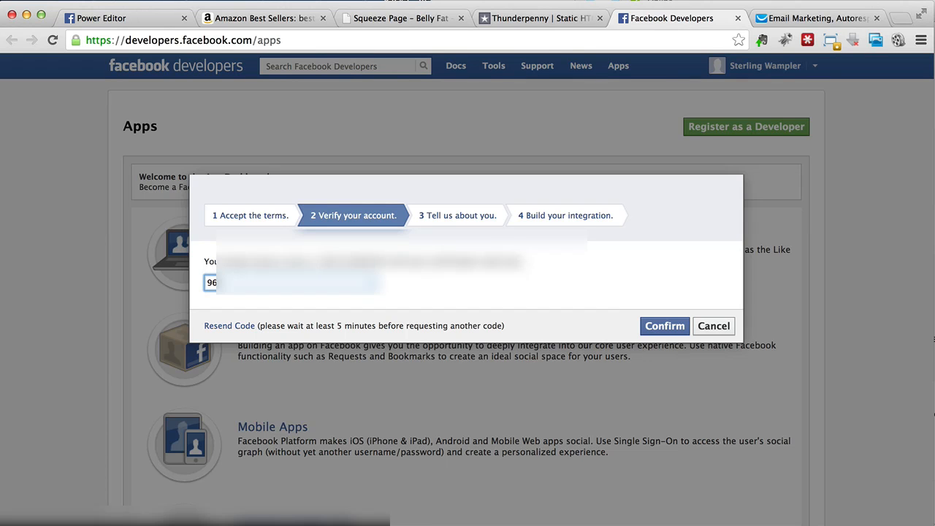
left_click(665, 327)
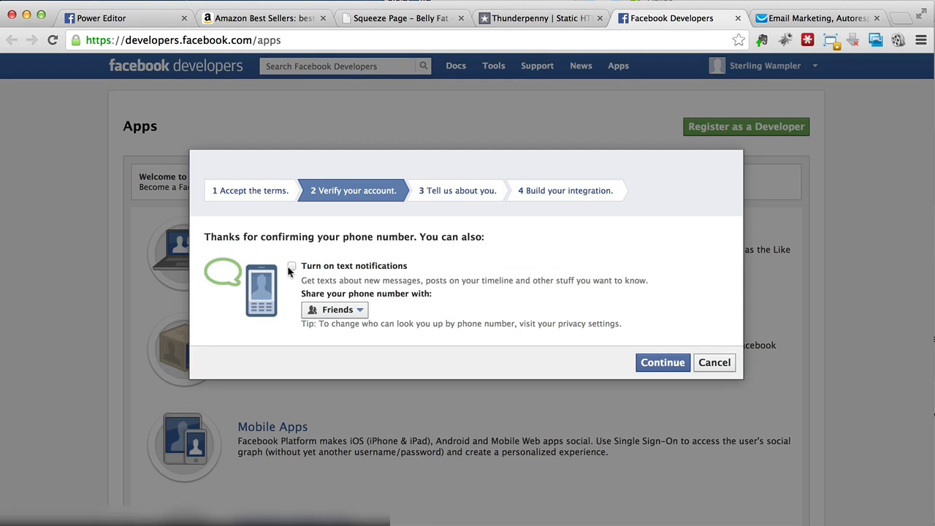
left_click(342, 313)
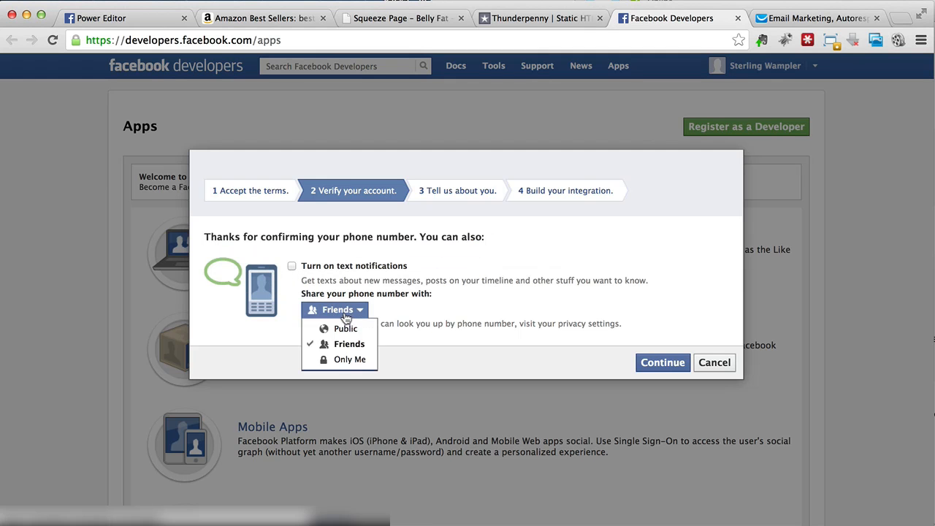
left_click(336, 358)
left_click(655, 369)
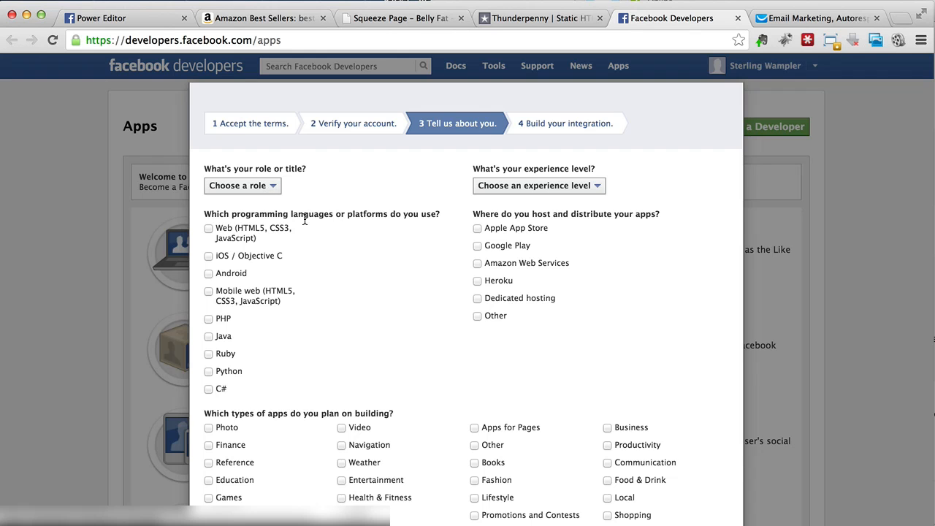
scroll(305, 219, "down", 3)
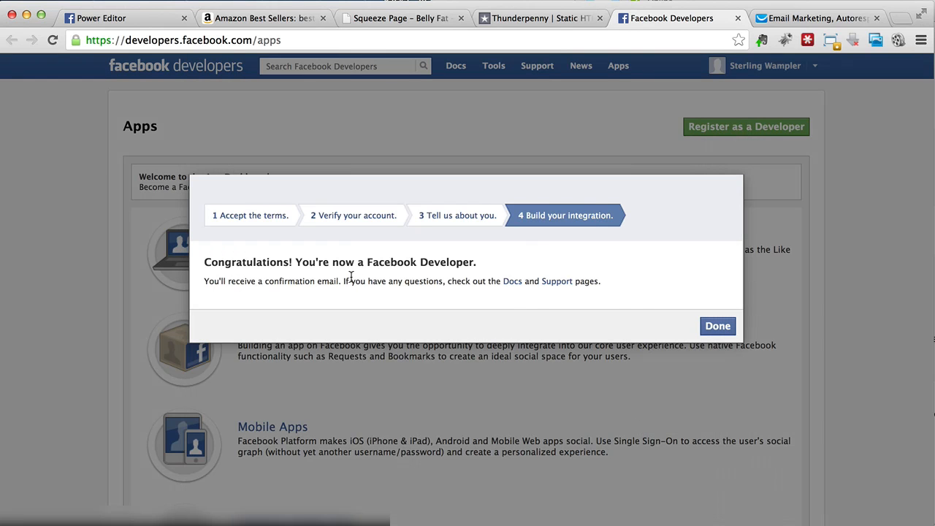
Finish developer registration and recheck the Static HTML instructions before returning to Developers.
left_click(724, 327)
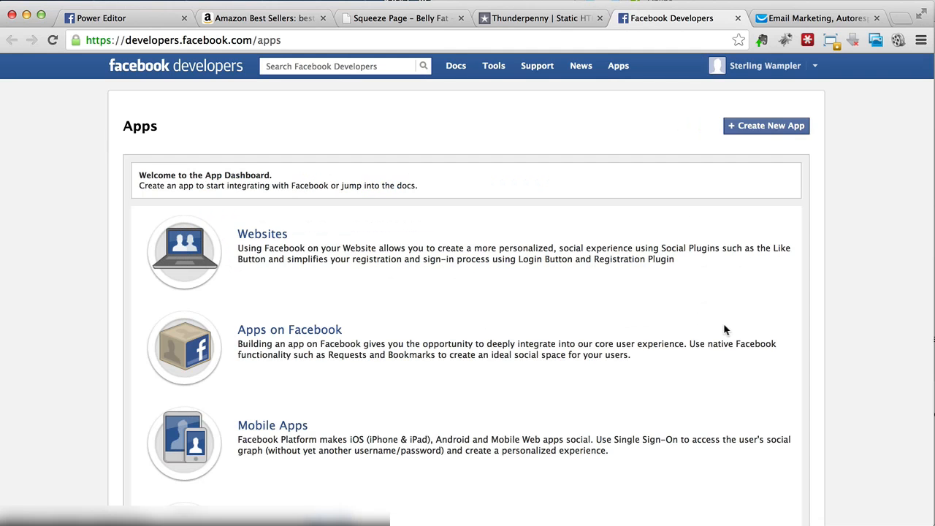
left_click(564, 19)
scroll(304, 359, "down", 3)
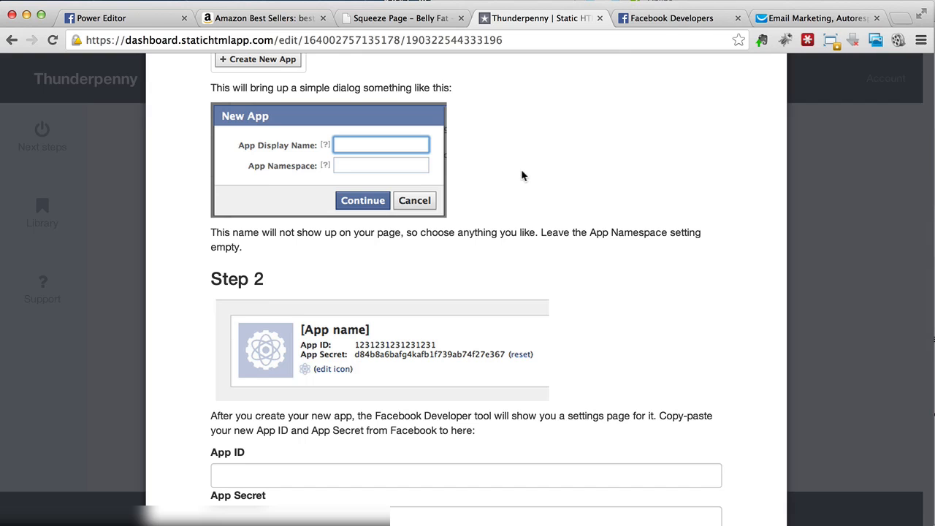
left_click(684, 10)
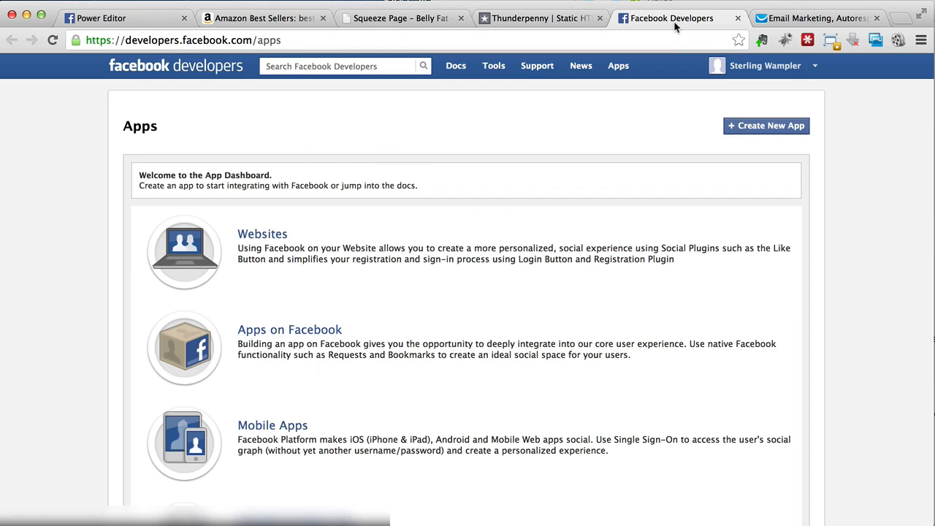
Start a new app named 'Squeeze Page' in the Health & Fitness category.
left_click(753, 131)
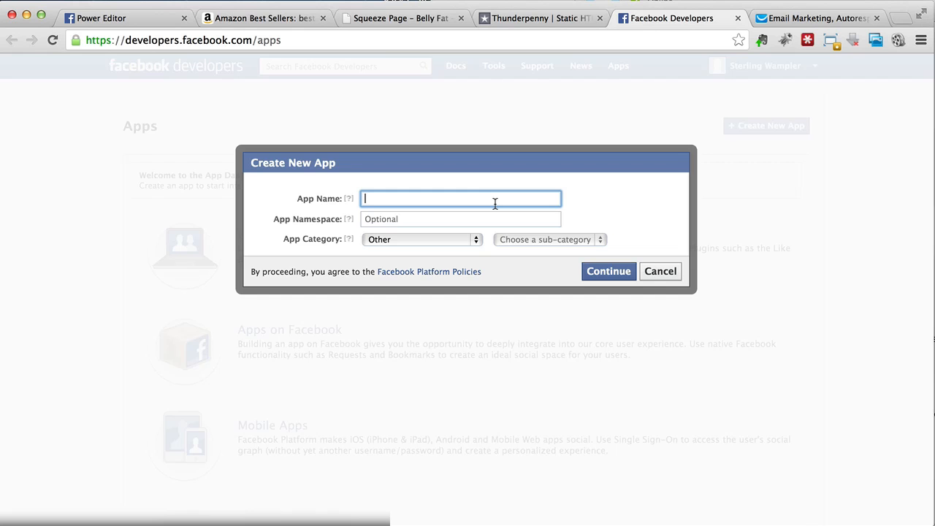
type("Squeeze Page")
left_click(474, 219)
type("Belly Fat Squeeze Pa")
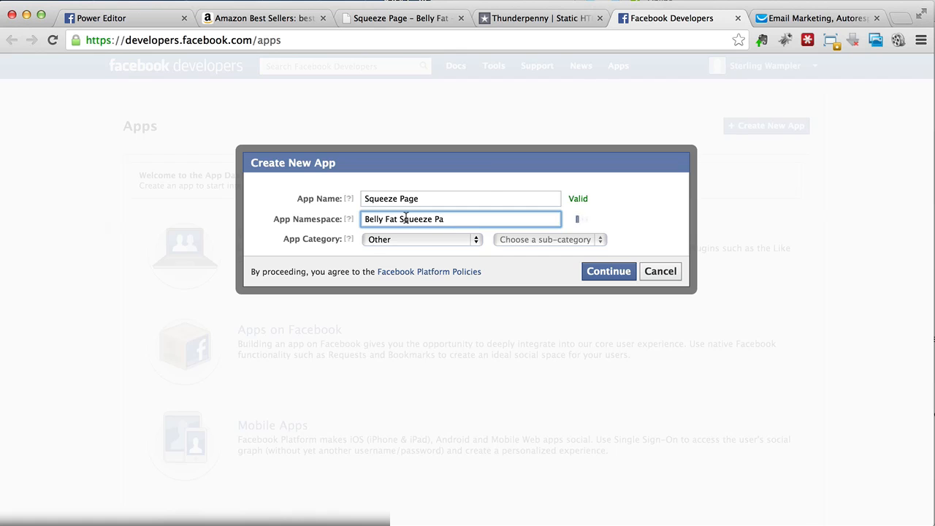
left_click(381, 243)
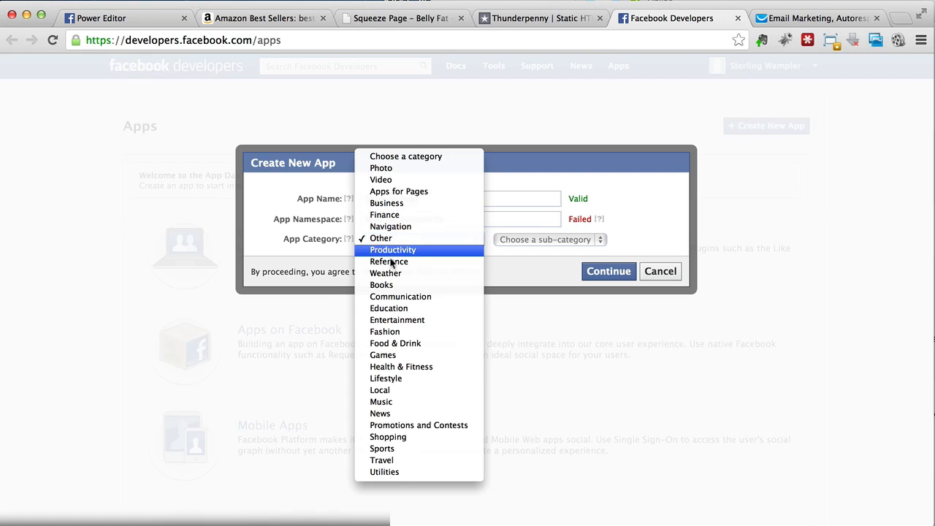
left_click(429, 366)
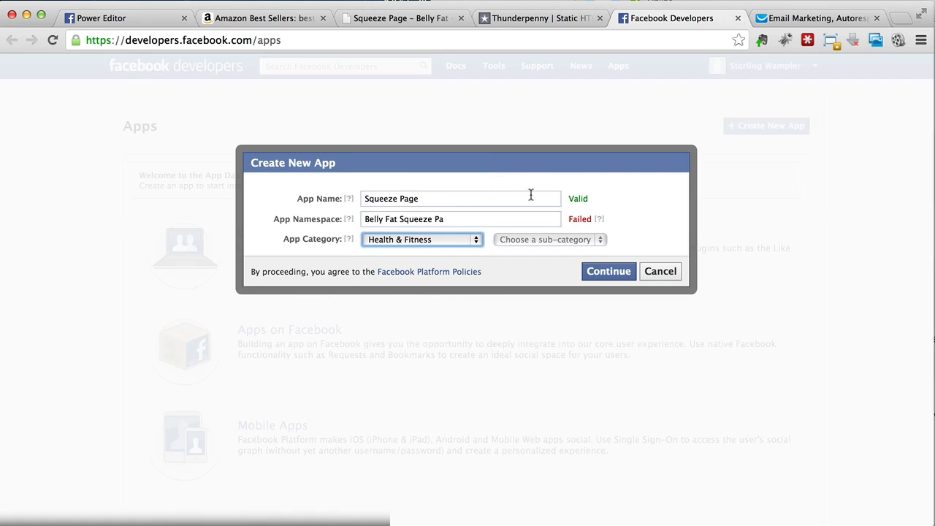
Replace the rejected namespace with 'bellyfatsqpage', submit the app, and pass the security check.
mouse_move(602, 222)
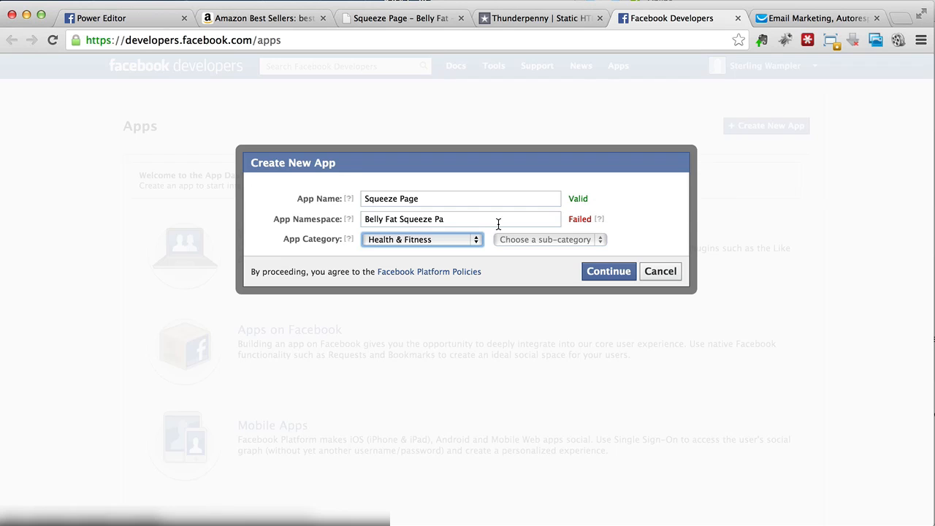
triple_click(453, 222)
type("bell")
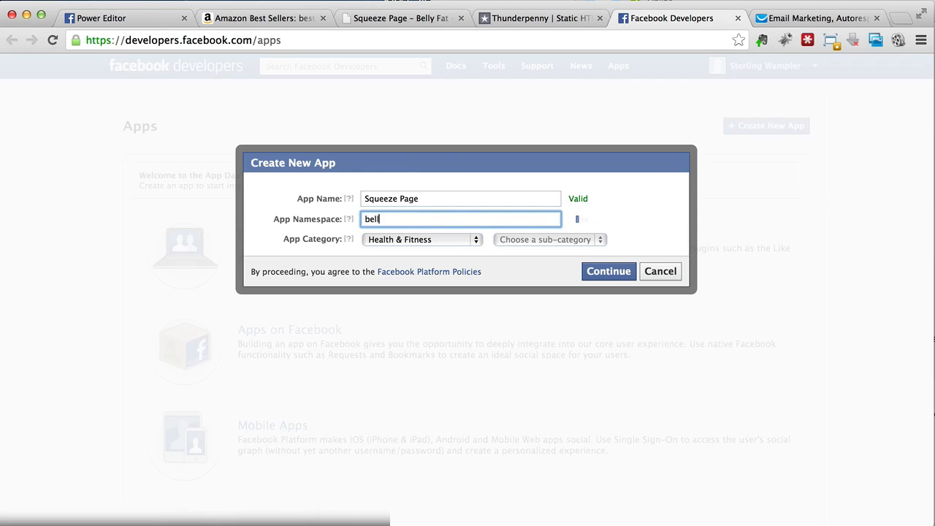
type("yfatsqpage")
left_click(439, 242)
left_click(440, 244)
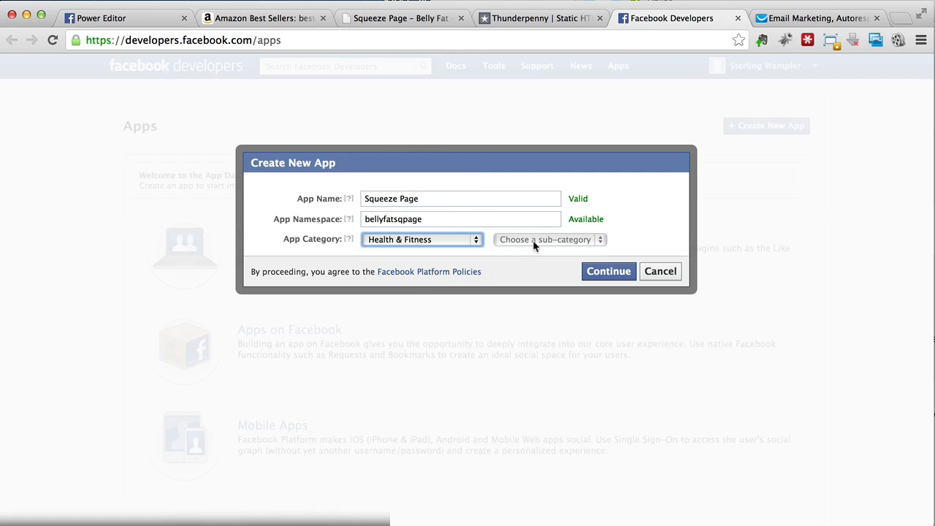
left_click(605, 276)
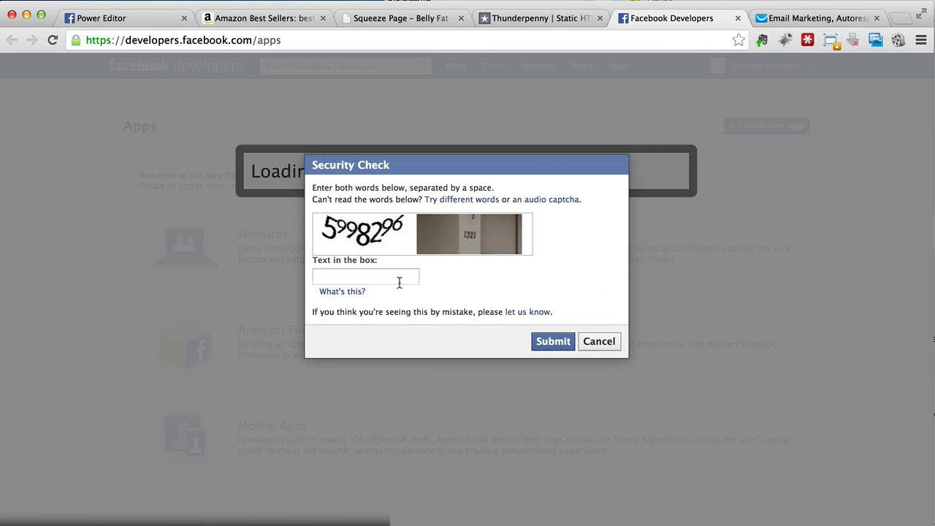
left_click(548, 348)
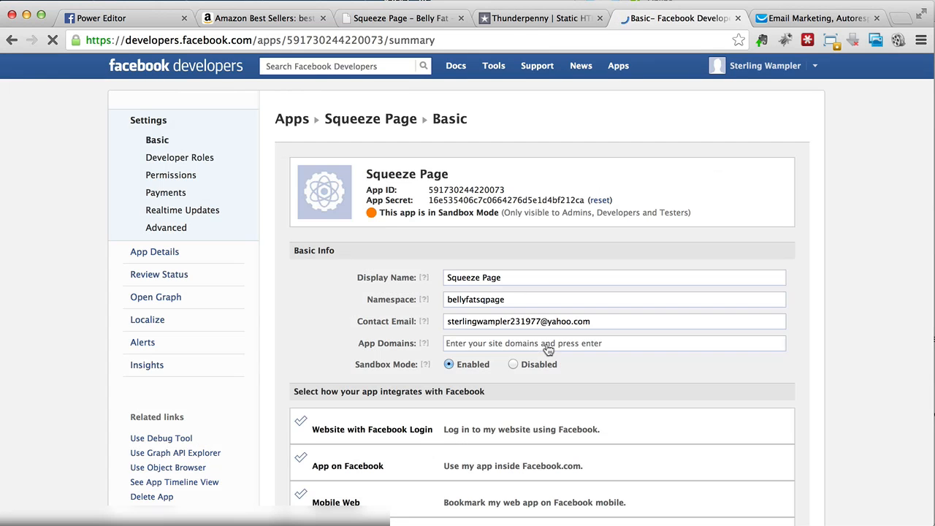
Copy the Squeeze Page app's App ID from Facebook into Thunderpenny's App ID field.
left_click(534, 17)
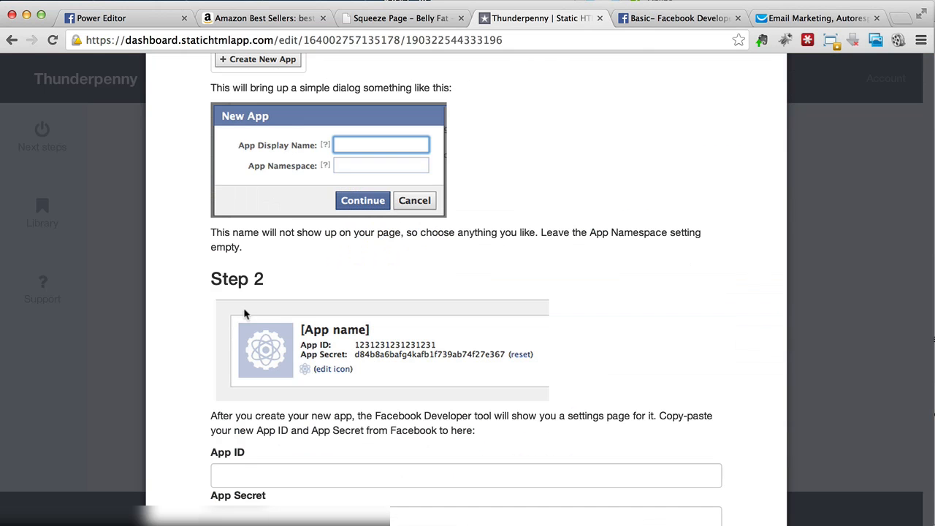
scroll(238, 310, "down", 3)
scroll(238, 311, "down", 1)
left_click(246, 353)
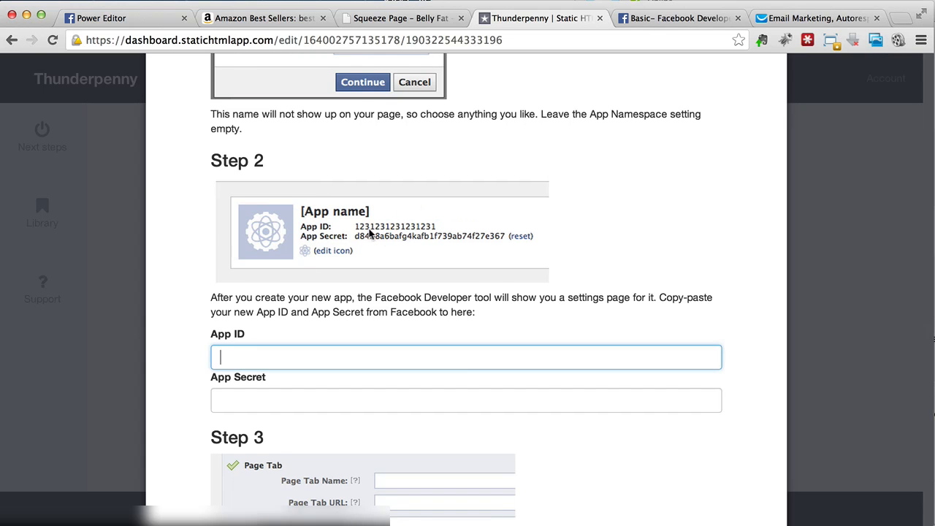
scroll(373, 245, "down", 1)
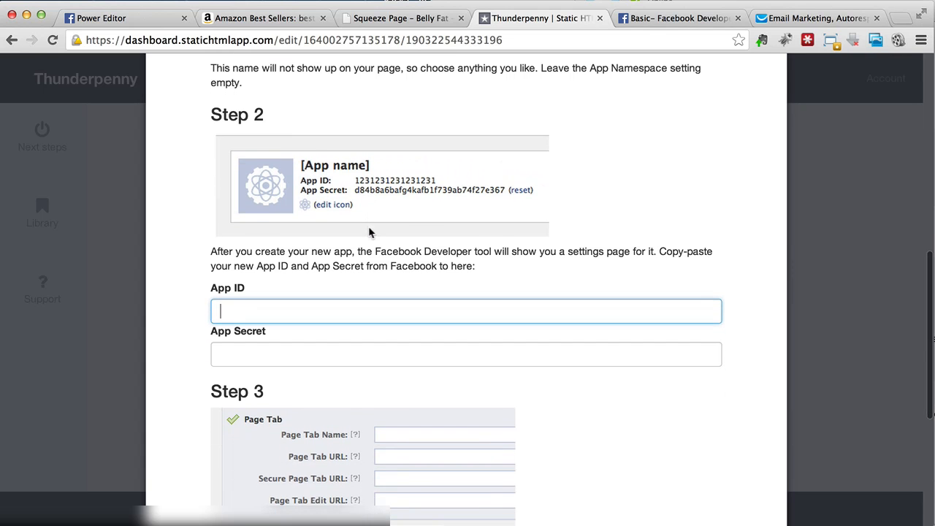
left_click(662, 20)
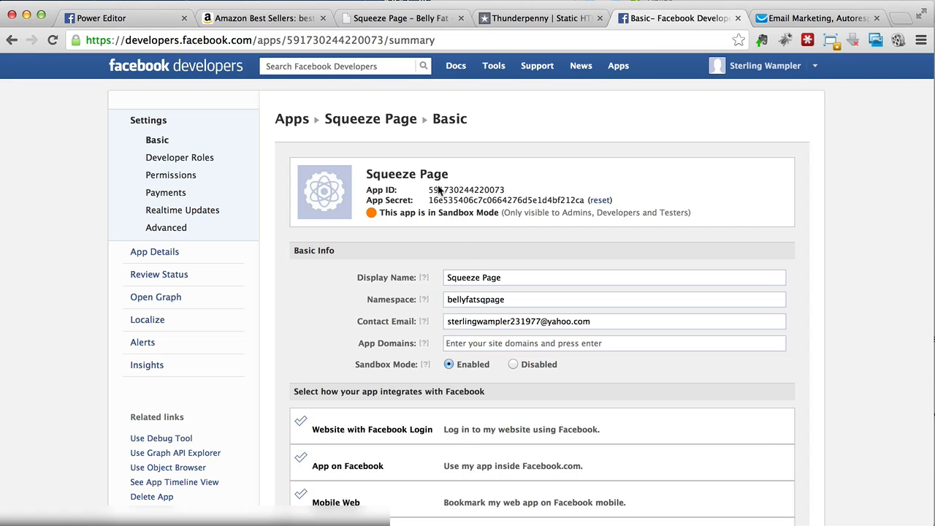
left_click_drag(430, 190, 507, 190)
key("super+c")
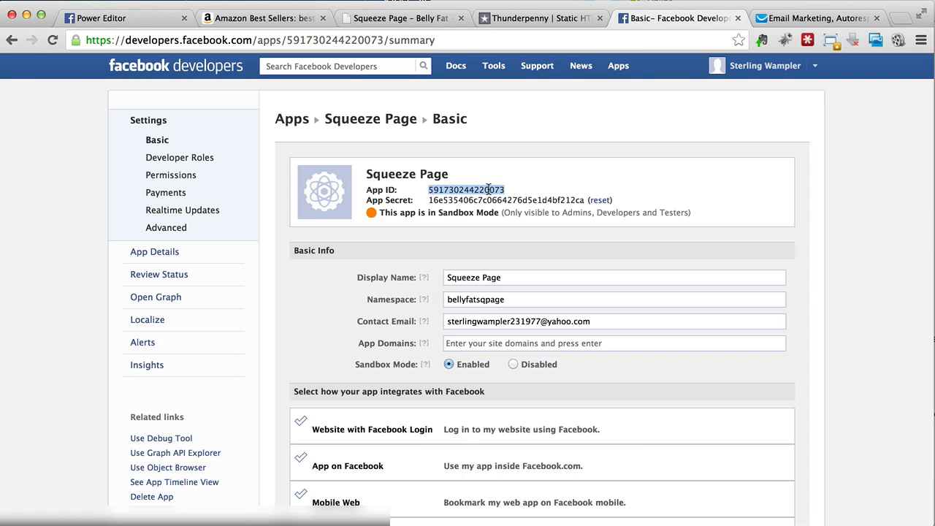
left_click(538, 25)
key("super+v")
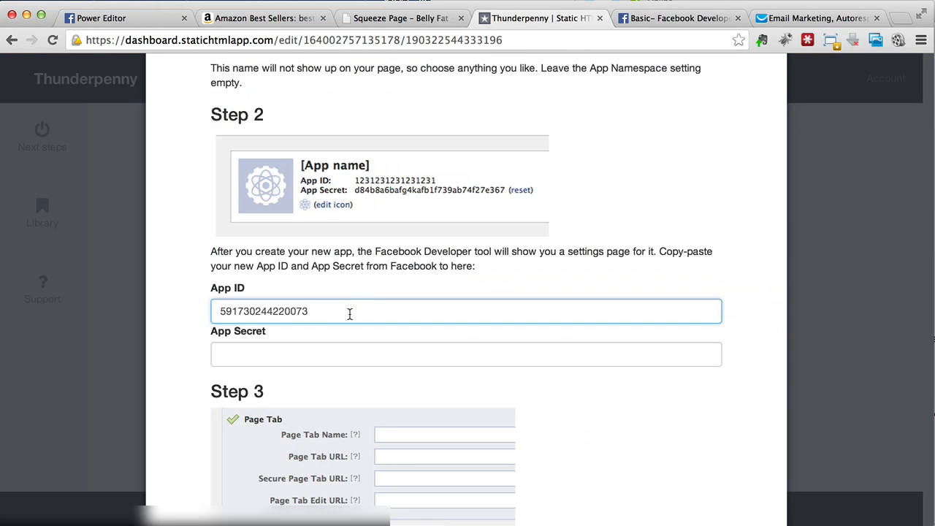
Copy the app's App Secret from Facebook into Thunderpenny's App Secret field.
left_click(642, 24)
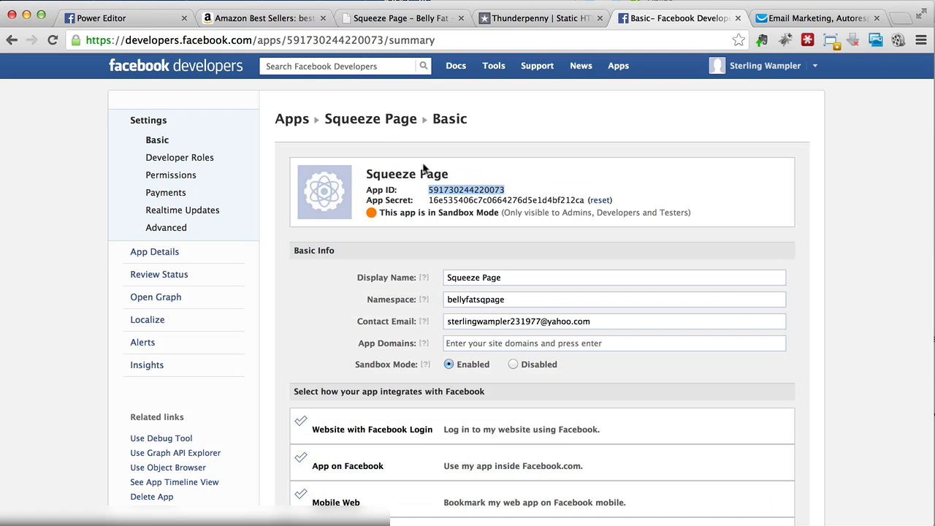
left_click_drag(430, 201, 584, 201)
key("super+c")
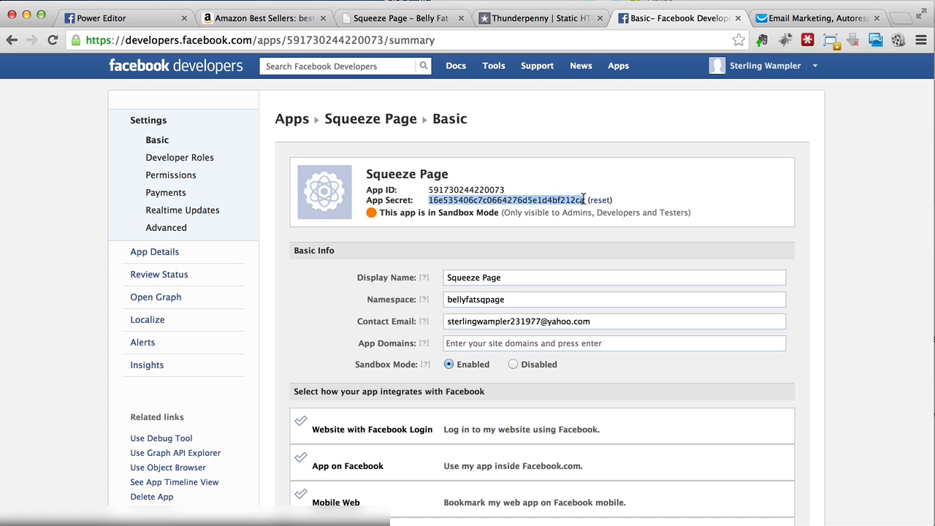
left_click(541, 21)
left_click(299, 350)
key("super+v")
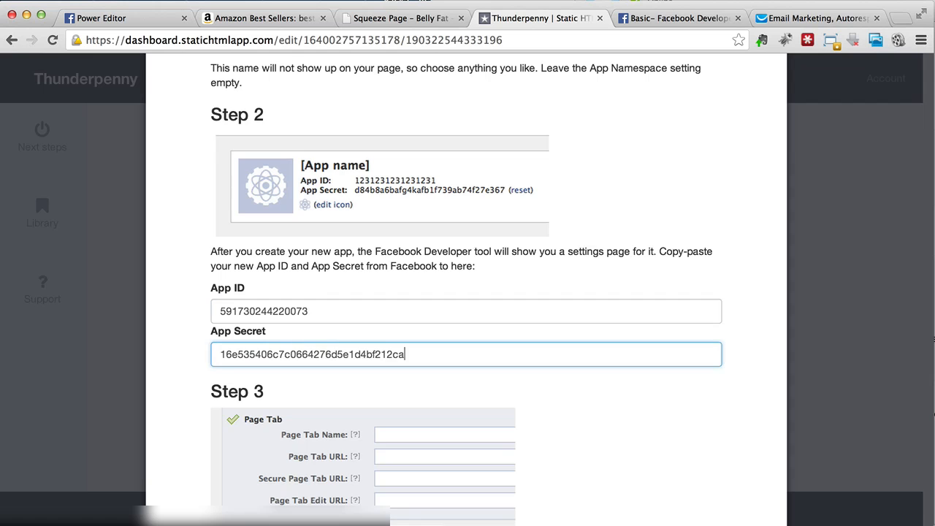
scroll(299, 351, "down", 5)
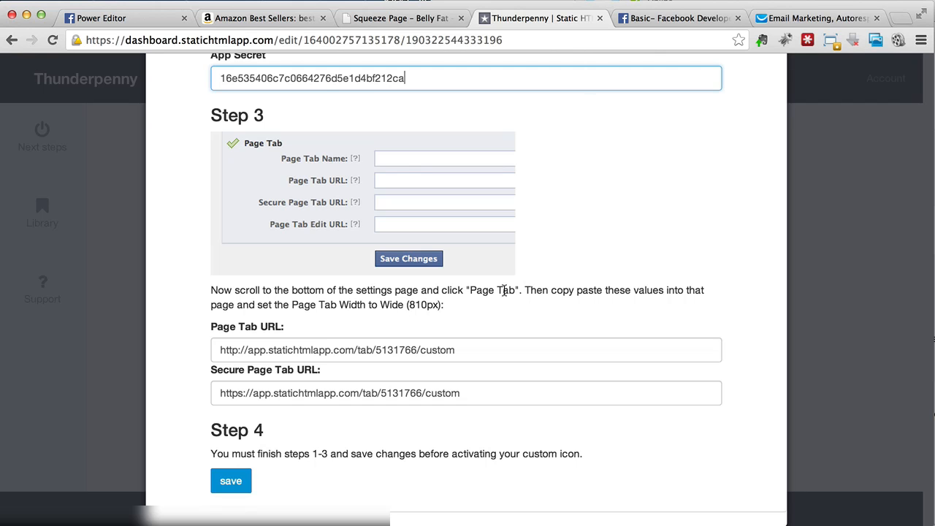
Add a Page Tab to the Facebook app and name it Belly Fat Loss.
left_click(672, 18)
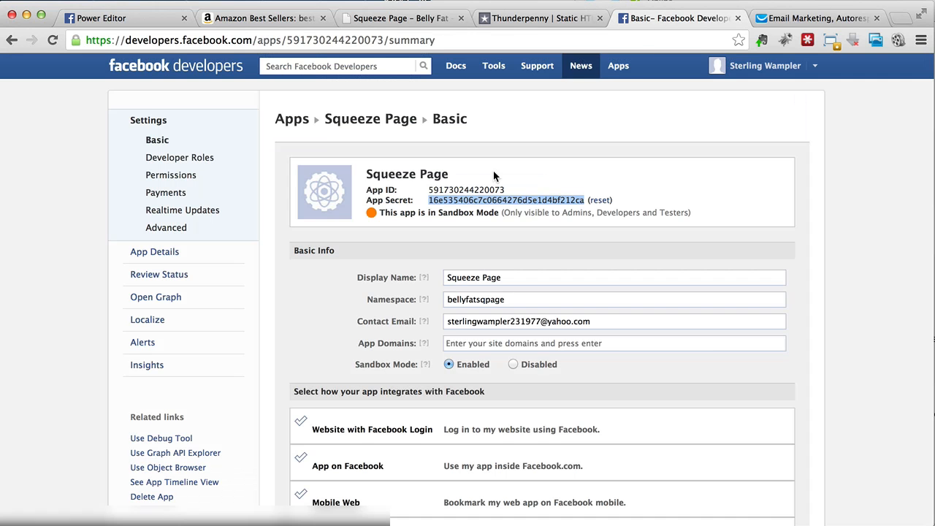
scroll(407, 273, "down", 5)
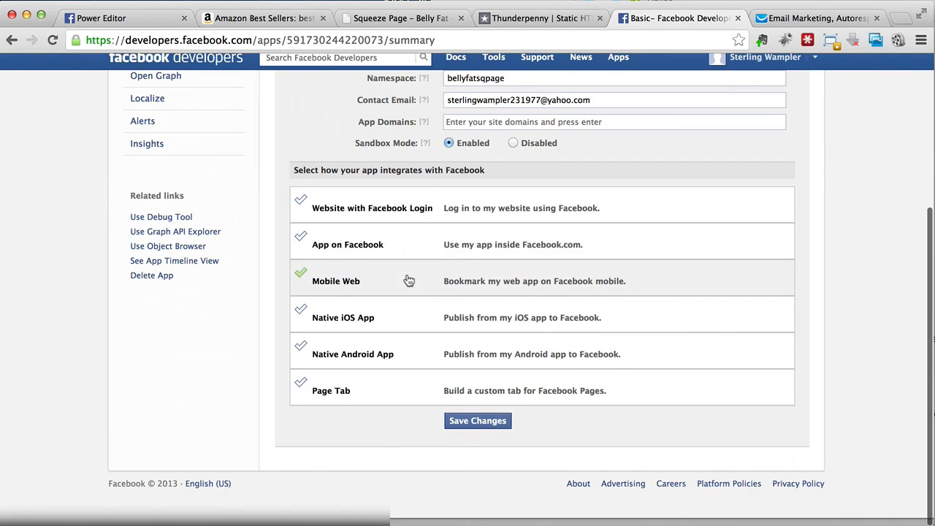
left_click(460, 401)
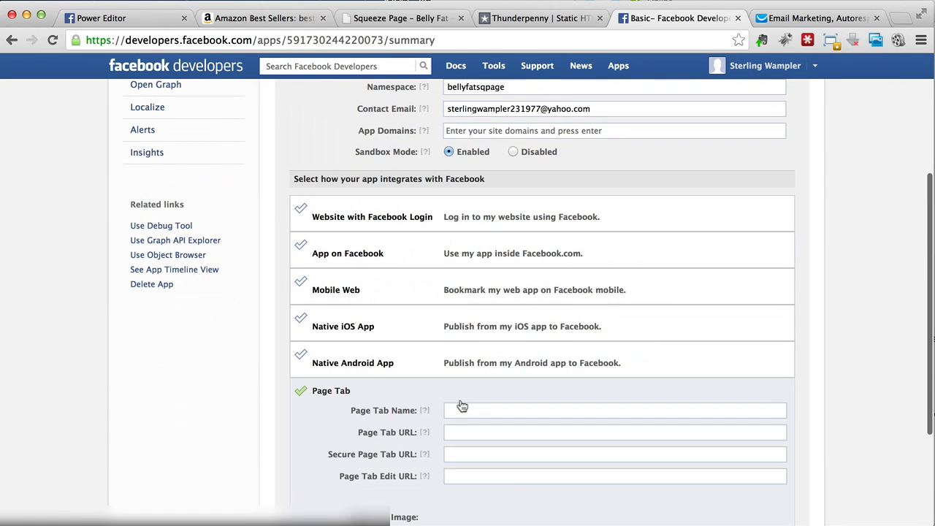
scroll(438, 406, "down", 3)
left_click(480, 249)
type("Belly Fat Loss")
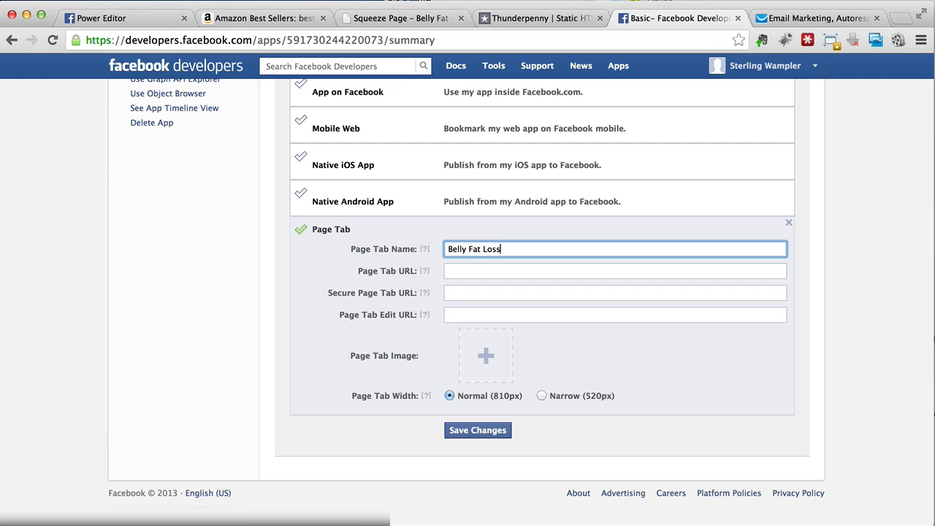
left_click(495, 272)
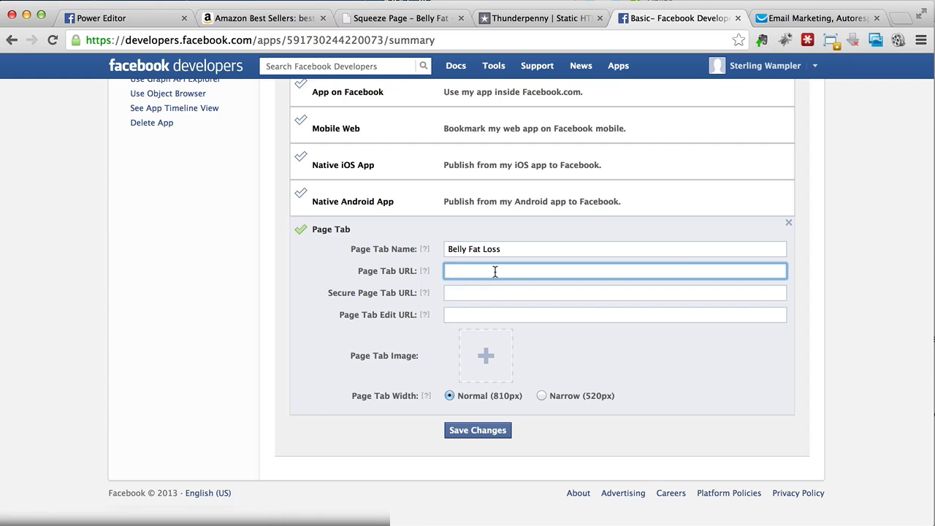
Paste Thunderpenny's Page Tab URL and Secure URL, upload a tab image, and save.
left_click(547, 20)
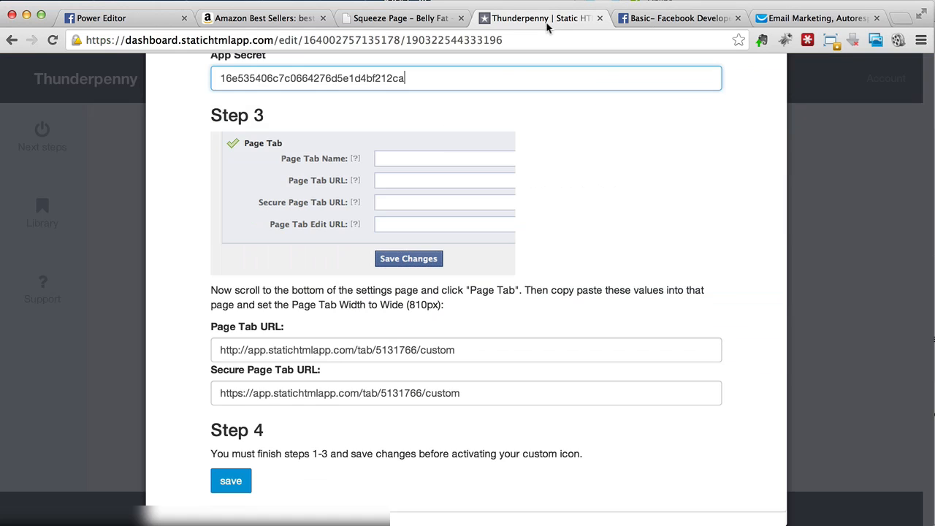
left_click(323, 350)
key("super+c")
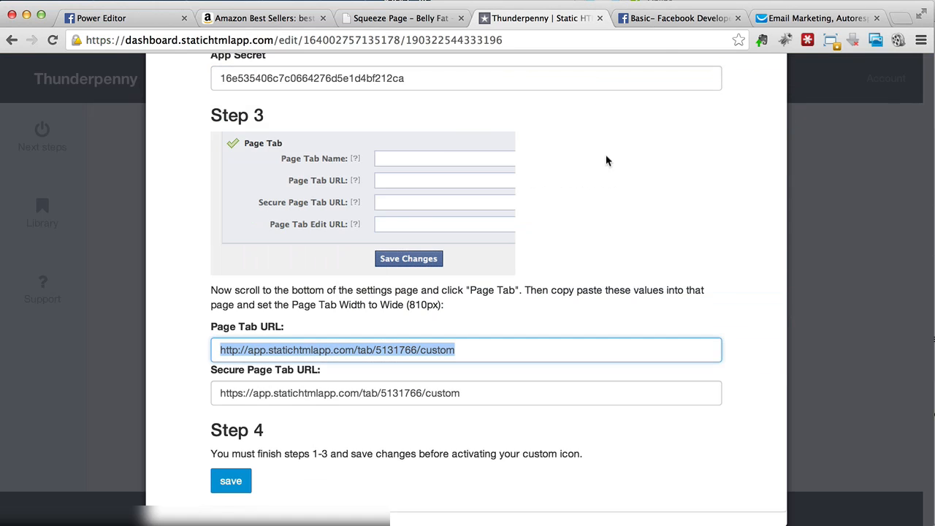
left_click(665, 18)
key("super+v")
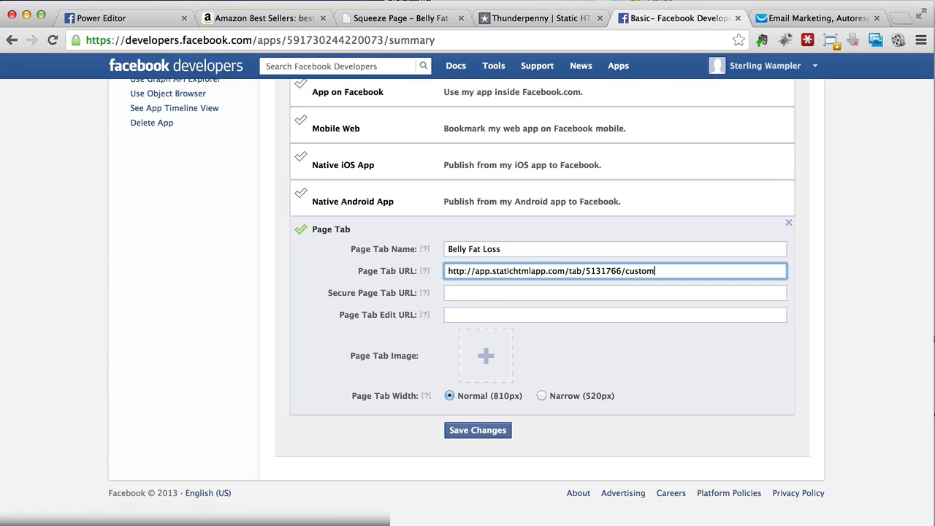
left_click(539, 18)
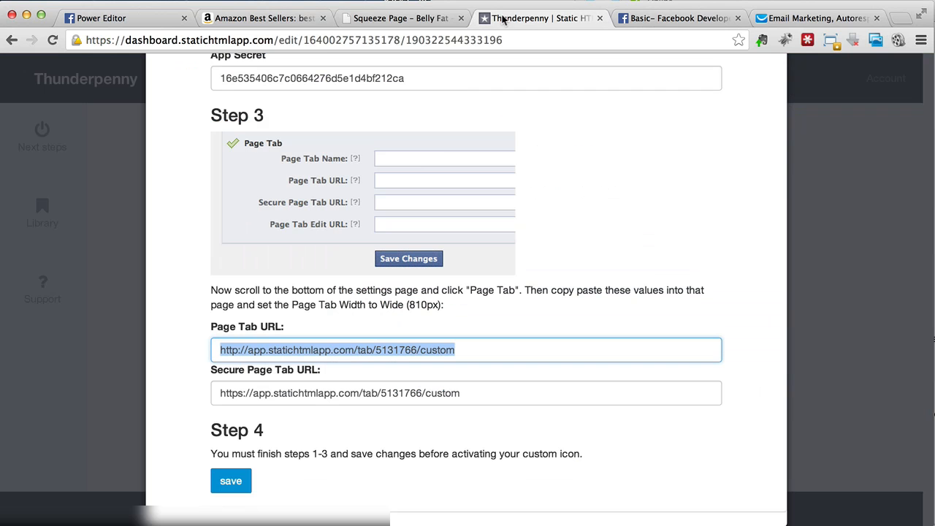
left_click(330, 393)
key("super+c")
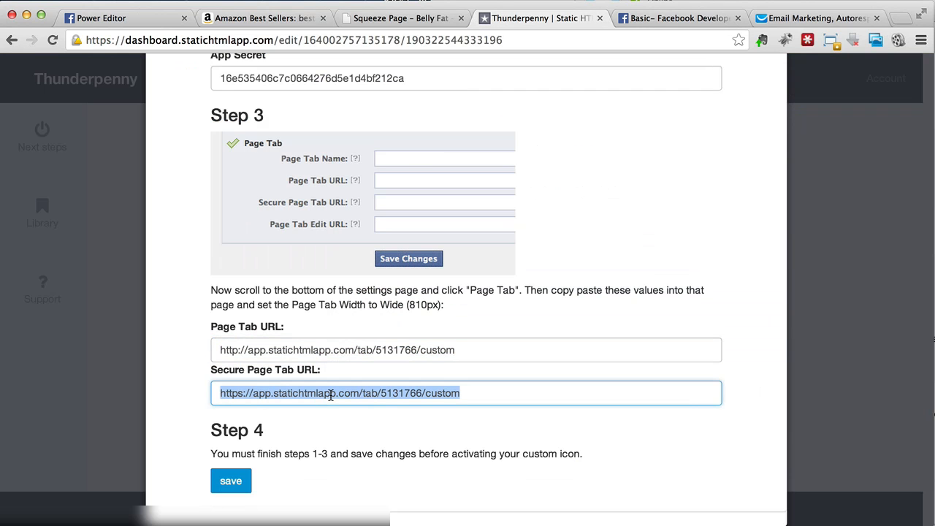
left_click(671, 18)
left_click(501, 293)
key("super+v")
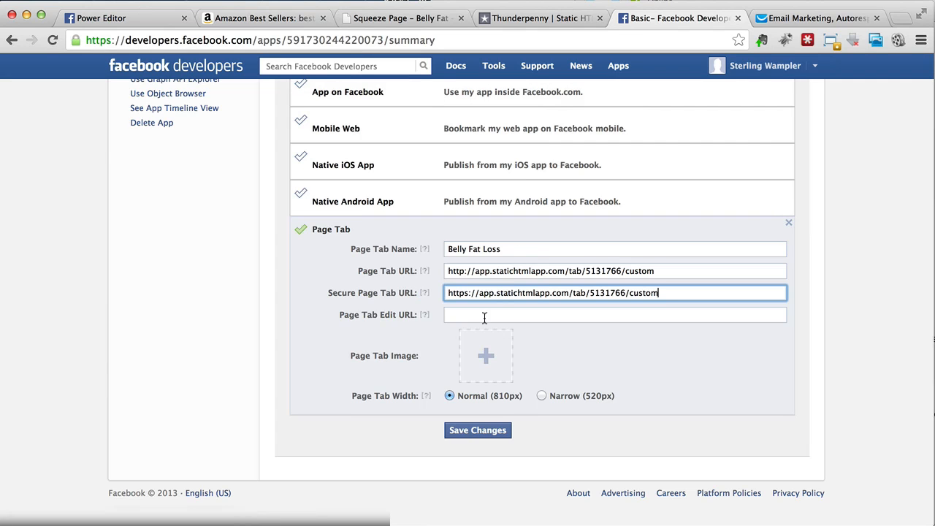
left_click(479, 369)
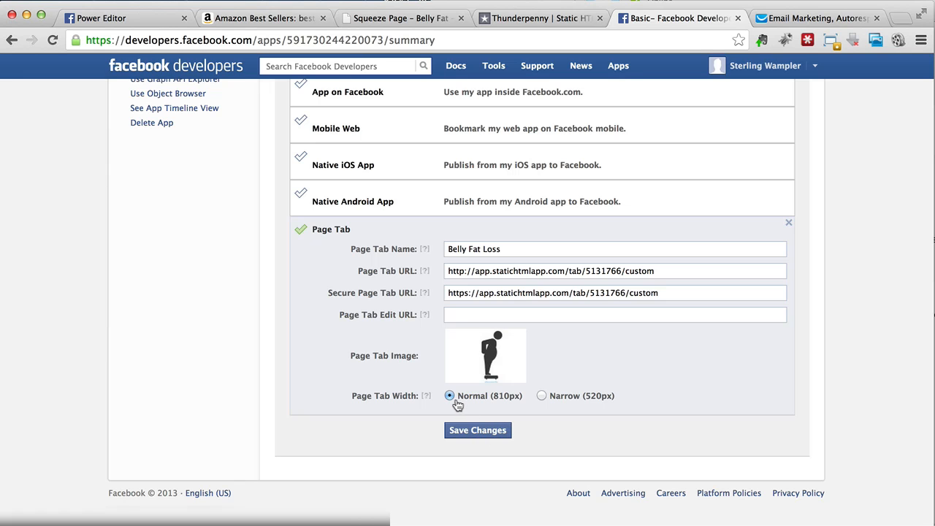
left_click(468, 436)
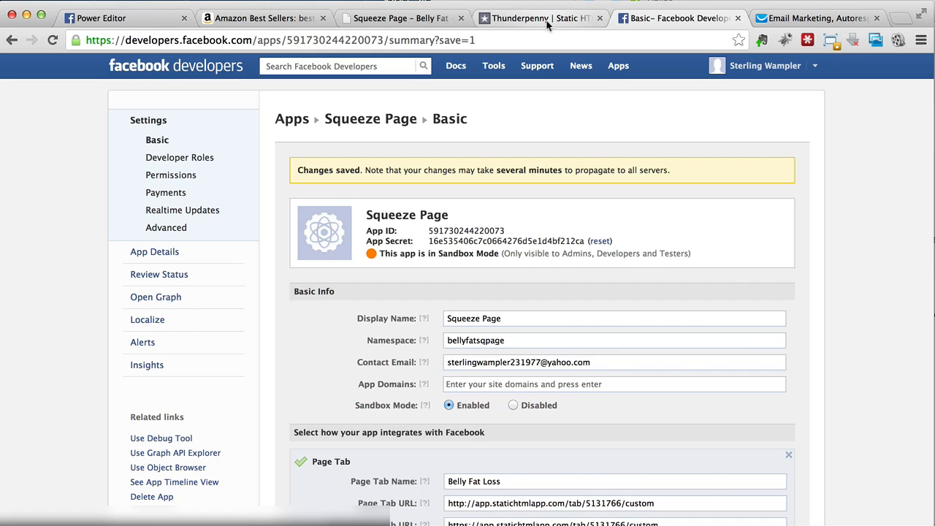
Save the Static HTML tab setup in Step 4 and trigger Activate custom icon.
left_click(546, 25)
scroll(494, 296, "down", 1)
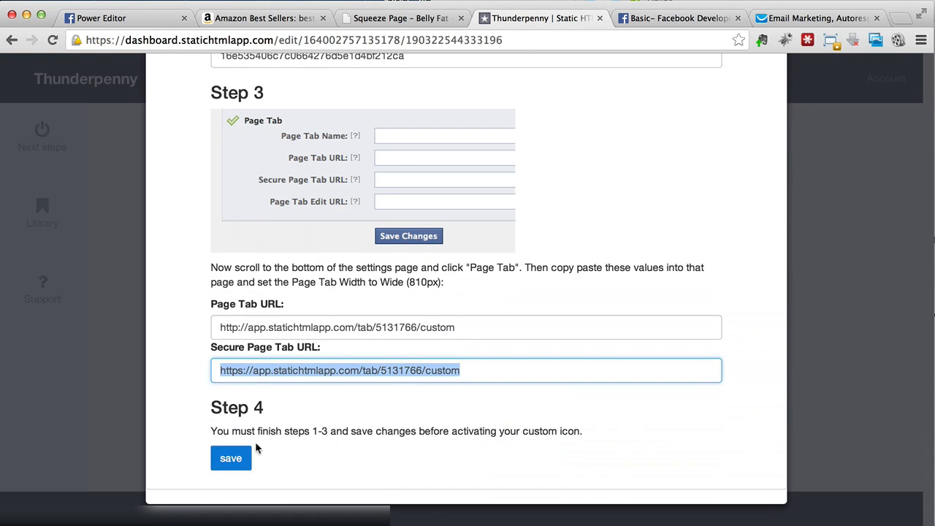
left_click(284, 441)
left_click(237, 462)
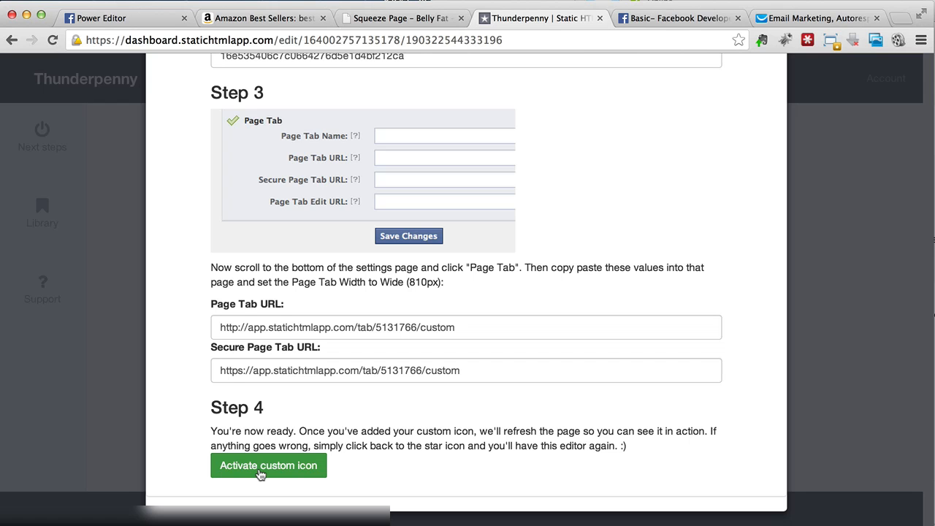
left_click(261, 473)
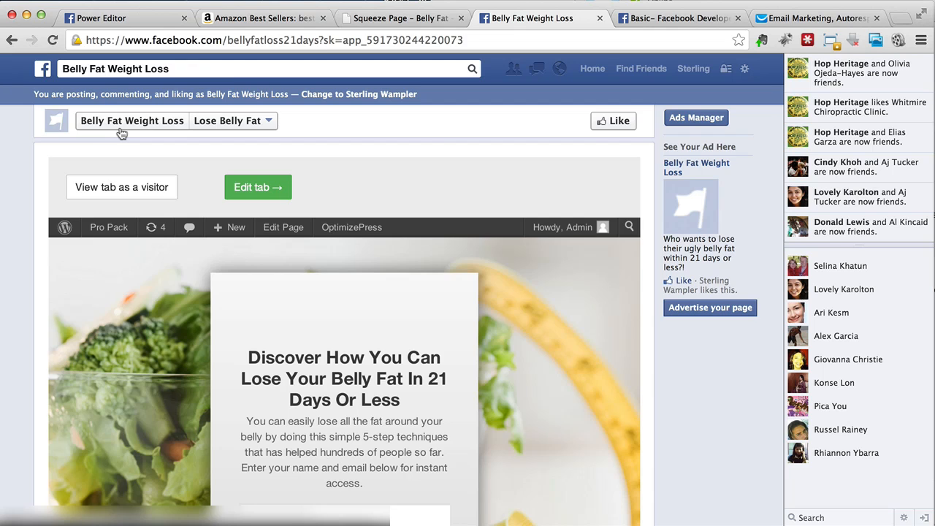
Open the Belly Fat Weight Loss page, skip the profile picture prompt, and check the Lose Belly Fat tab.
left_click(121, 133)
scroll(309, 305, "down", 5)
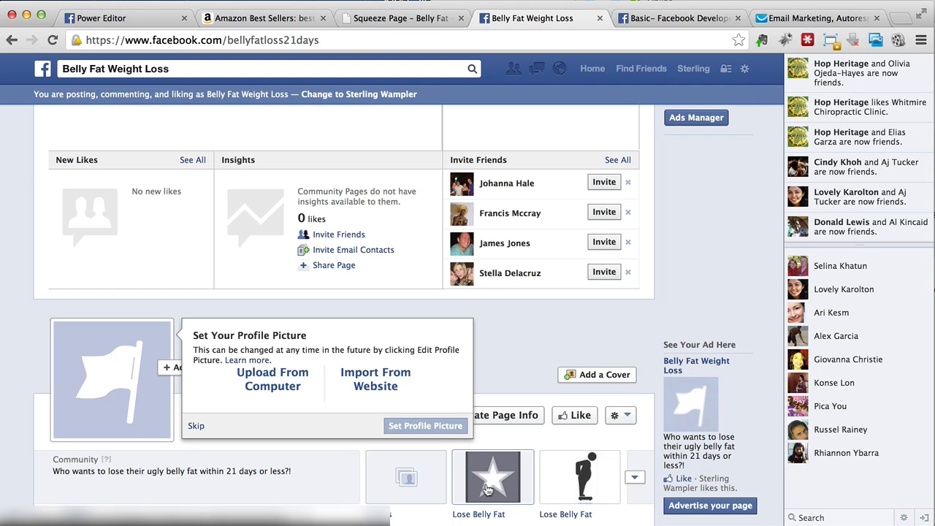
left_click(194, 425)
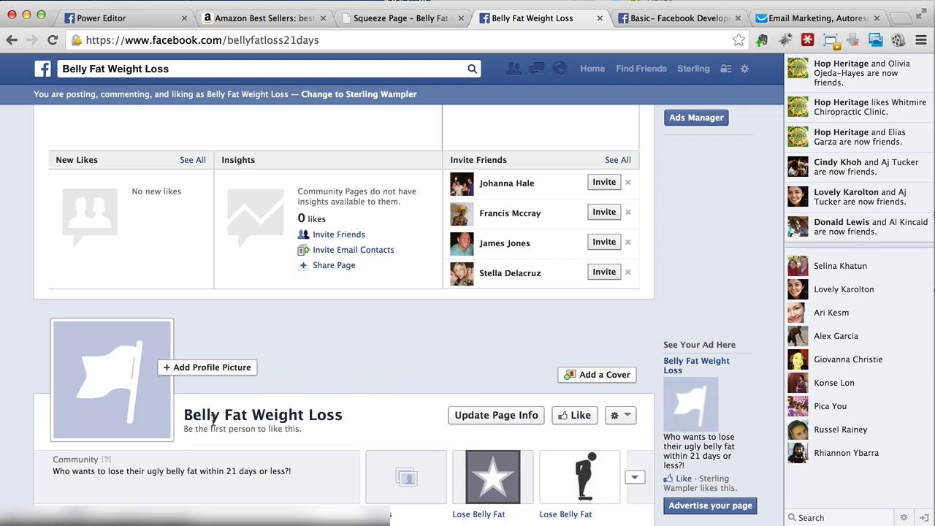
scroll(395, 363, "down", 5)
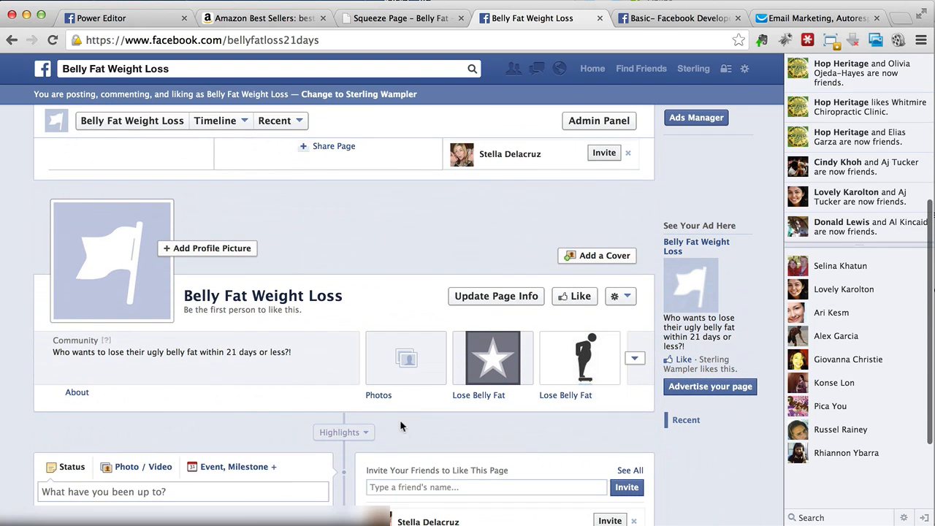
scroll(389, 395, "up", 2)
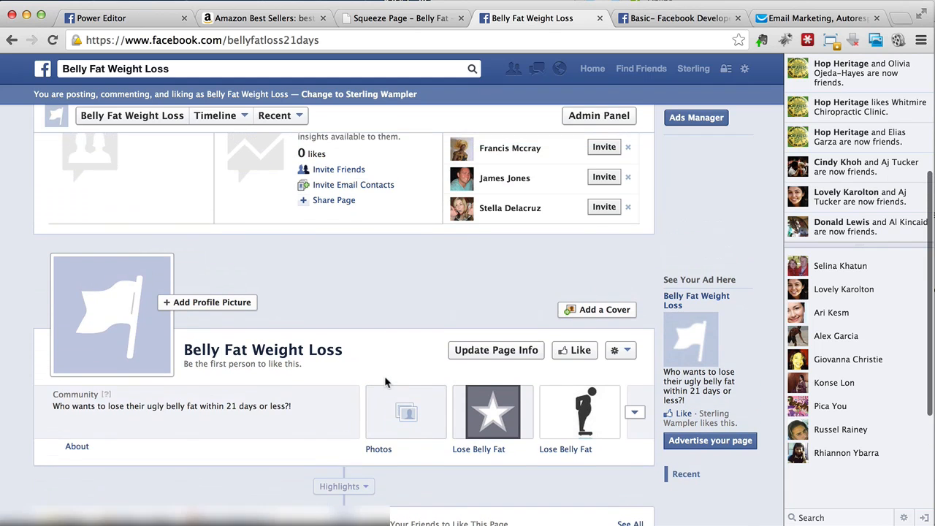
scroll(386, 379, "up", 2)
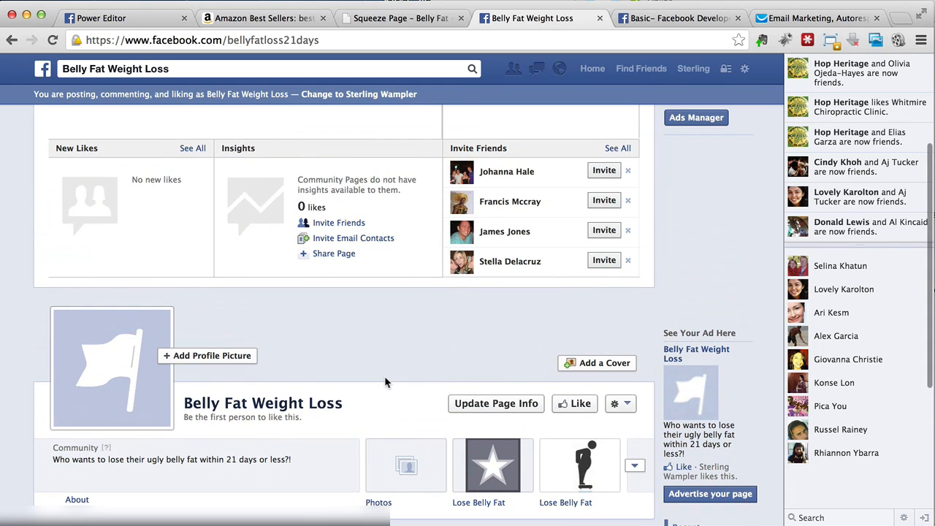